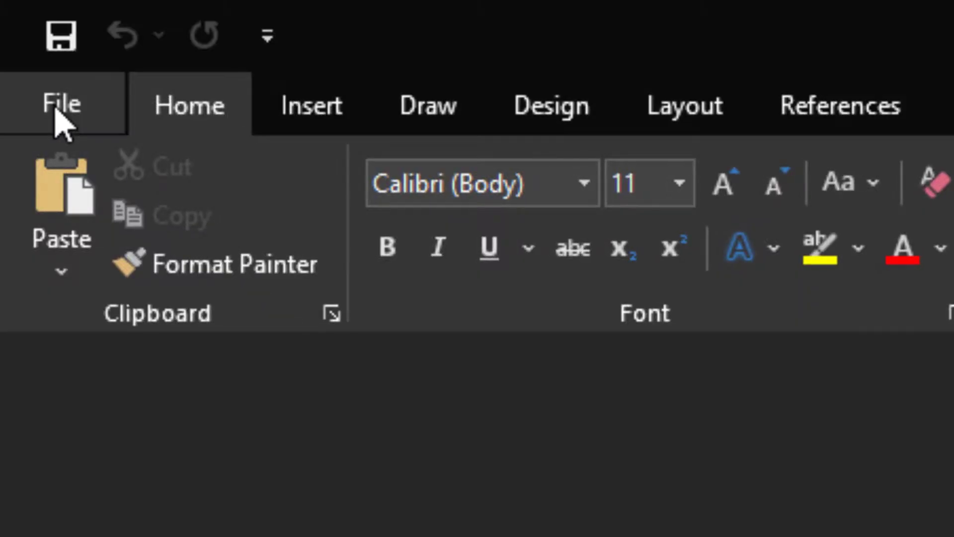
Step: Create a new blank Word document from the File menu's New options
{"action": "left_click", "coordinate": [55, 109]}
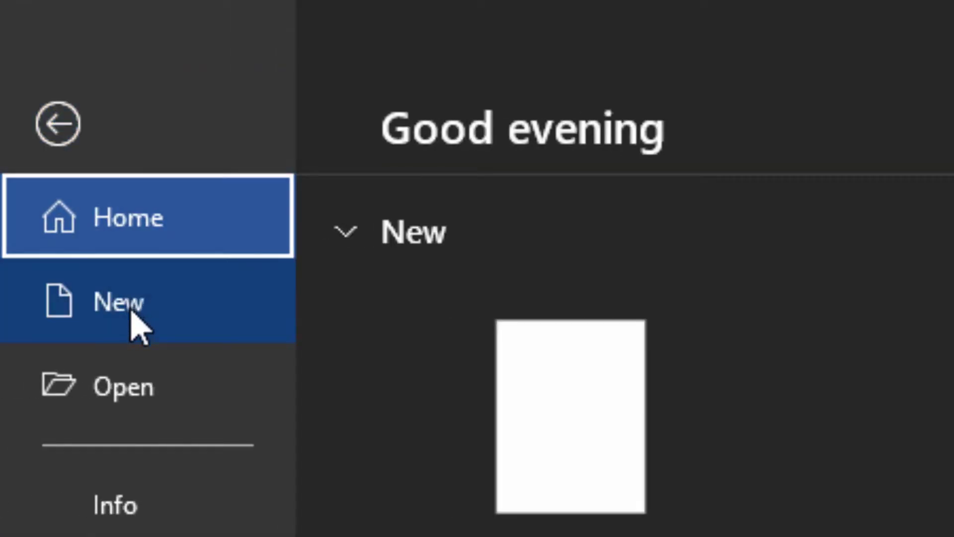
{"action": "left_click", "coordinate": [131, 312]}
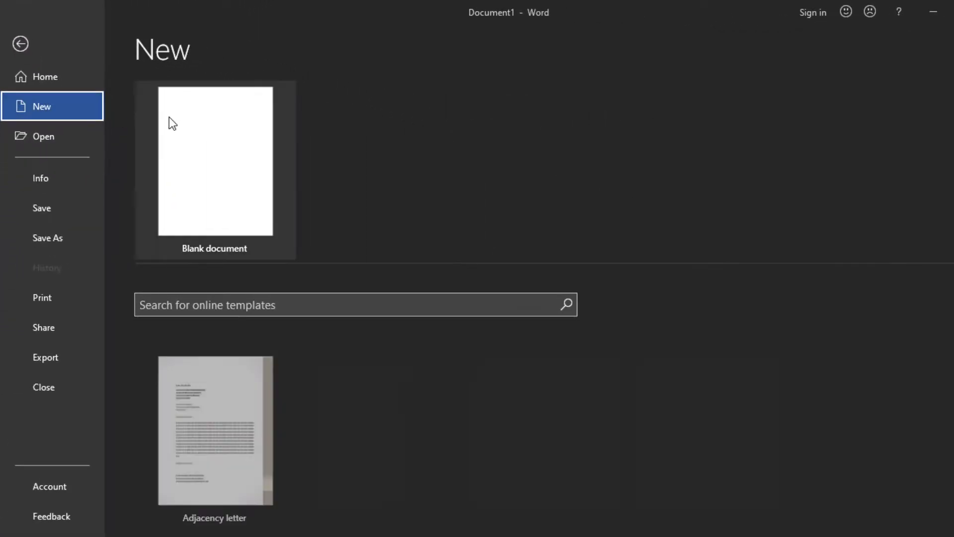
{"action": "left_click", "coordinate": [238, 117]}
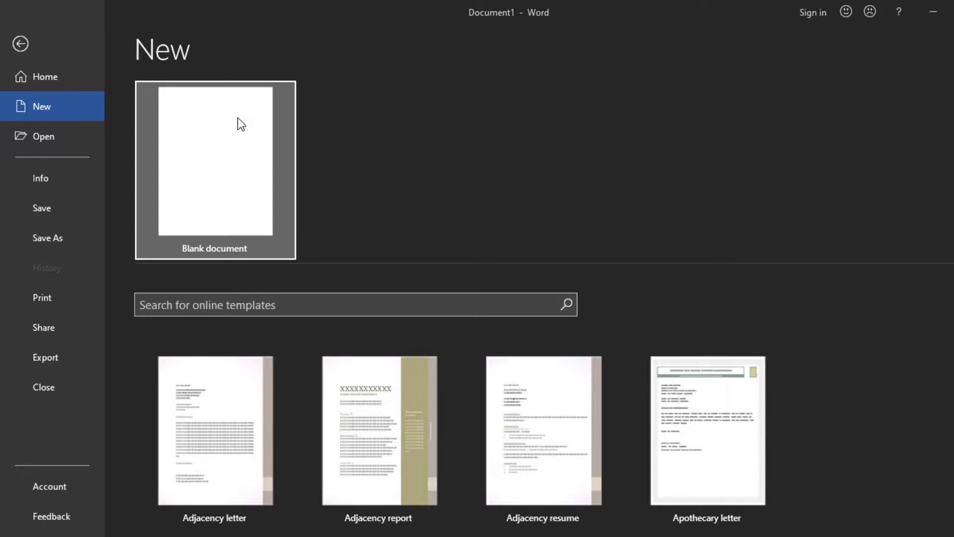
{"action": "left_click", "coordinate": [238, 117]}
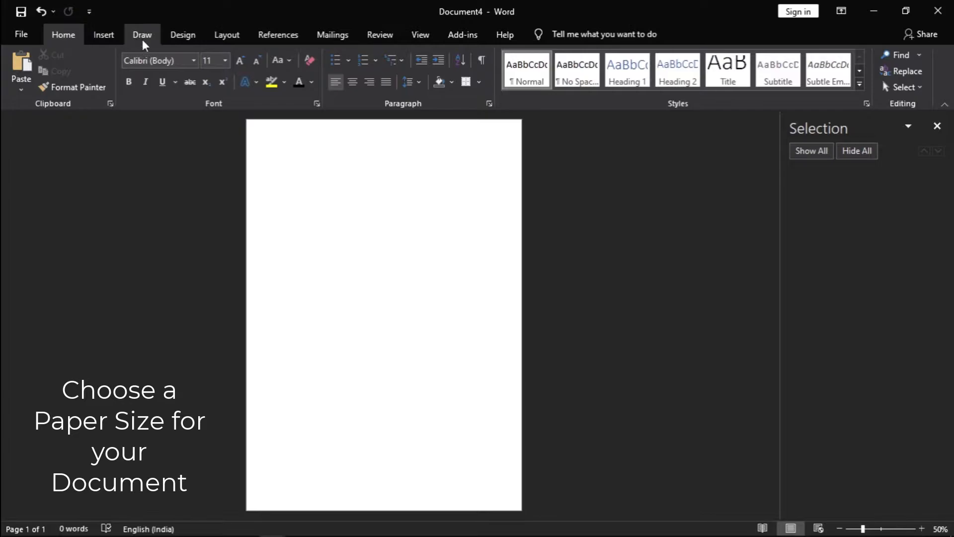
Step: Set the paper size to A4
{"action": "left_click", "coordinate": [226, 38]}
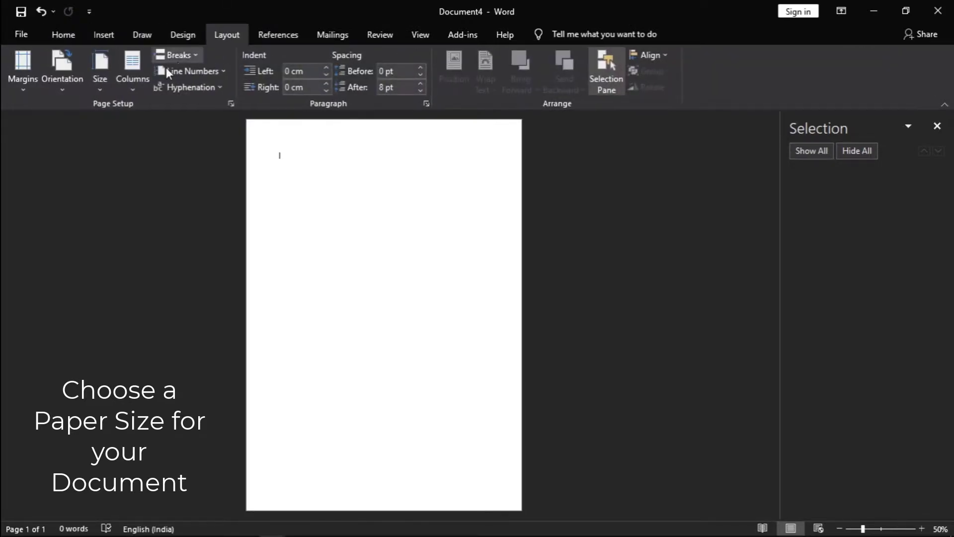
{"action": "left_click", "coordinate": [100, 89]}
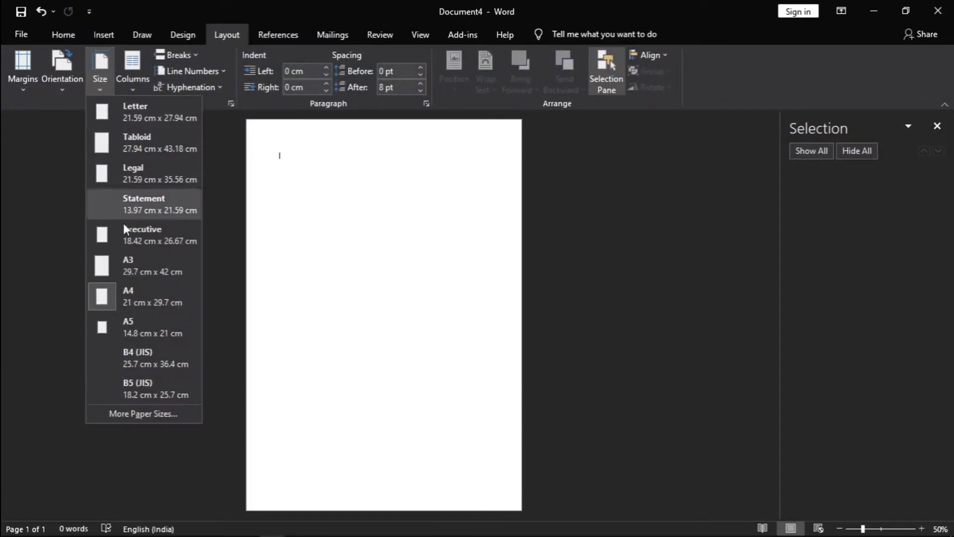
{"action": "left_click", "coordinate": [171, 293]}
Step: Set the top, left, bottom and right margins all to 0 with Custom Margins
{"action": "left_click", "coordinate": [23, 82]}
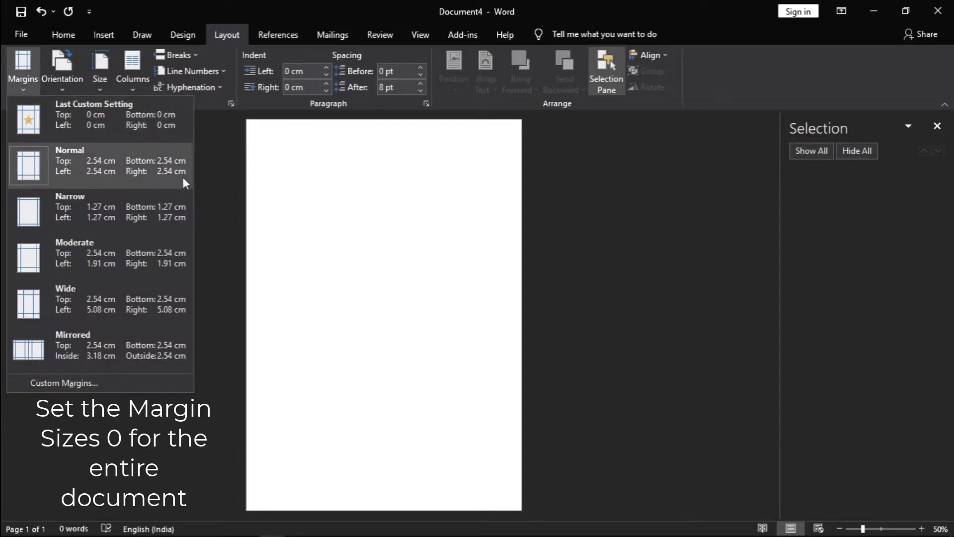
{"action": "left_click", "coordinate": [158, 385]}
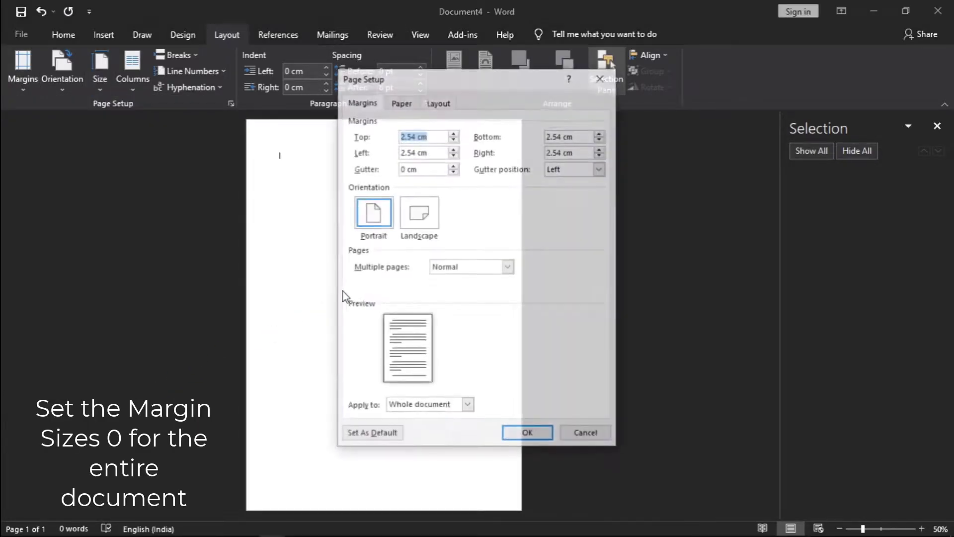
{"action": "type", "text": "0"}
{"action": "key", "text": "Tab"}
{"action": "type", "text": "0"}
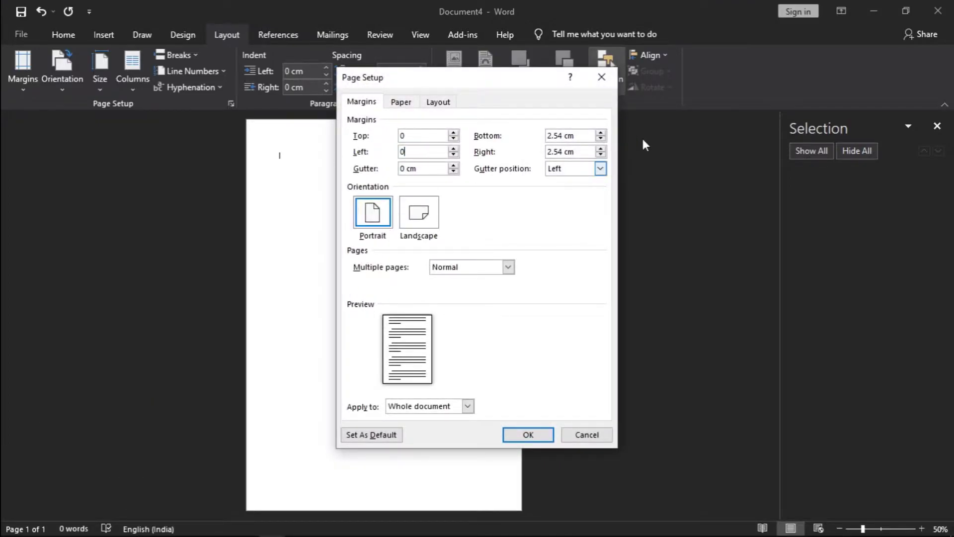
{"action": "key", "text": "Tab"}
{"action": "type", "text": "0"}
{"action": "key", "text": "Tab"}
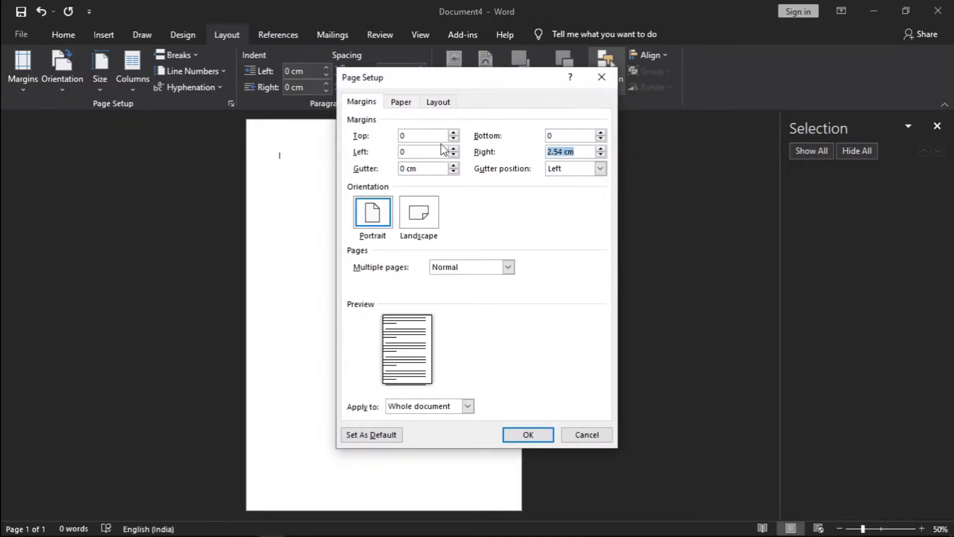
{"action": "type", "text": "0"}
{"action": "left_click", "coordinate": [548, 433]}
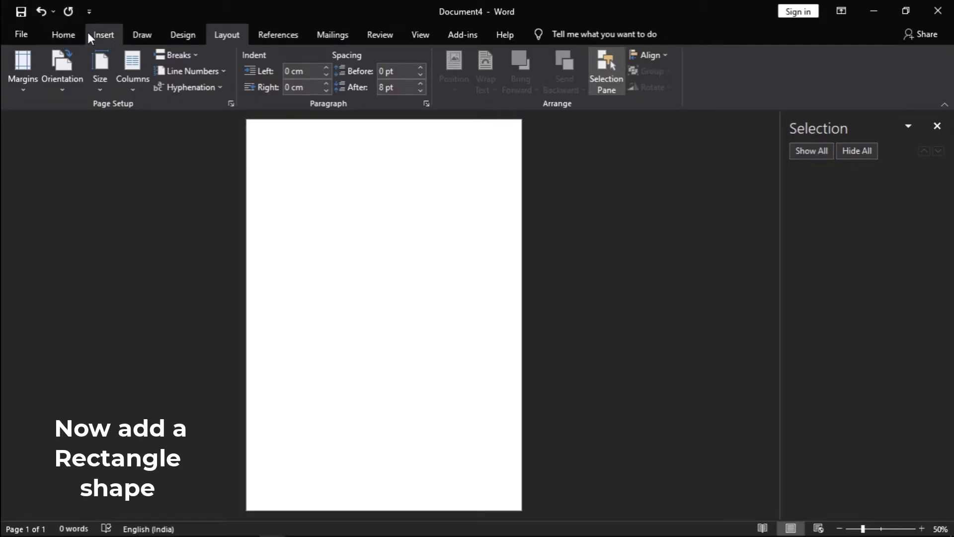
Step: Draw a tall rectangle in the middle of the page and nudge it slightly up
{"action": "left_click", "coordinate": [98, 31]}
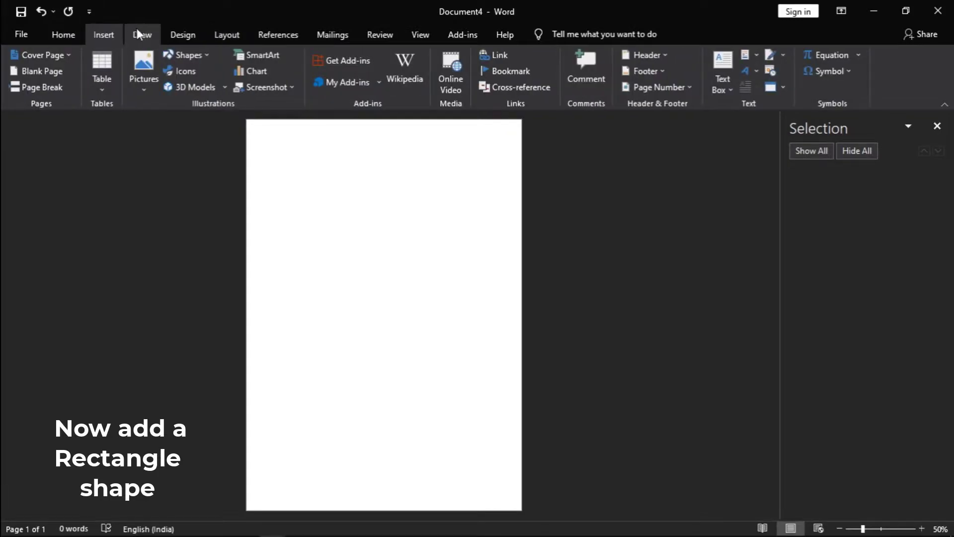
{"action": "left_click", "coordinate": [207, 55]}
{"action": "left_click", "coordinate": [252, 87]}
{"action": "mouse_move", "coordinate": [296, 214]}
{"action": "left_mouse_down"}
{"action": "mouse_move", "coordinate": [395, 434]}
{"action": "mouse_move", "coordinate": [436, 501]}
{"action": "left_mouse_up"}
{"action": "left_click_drag", "start_coordinate": [386, 341], "coordinate": [385, 326]}
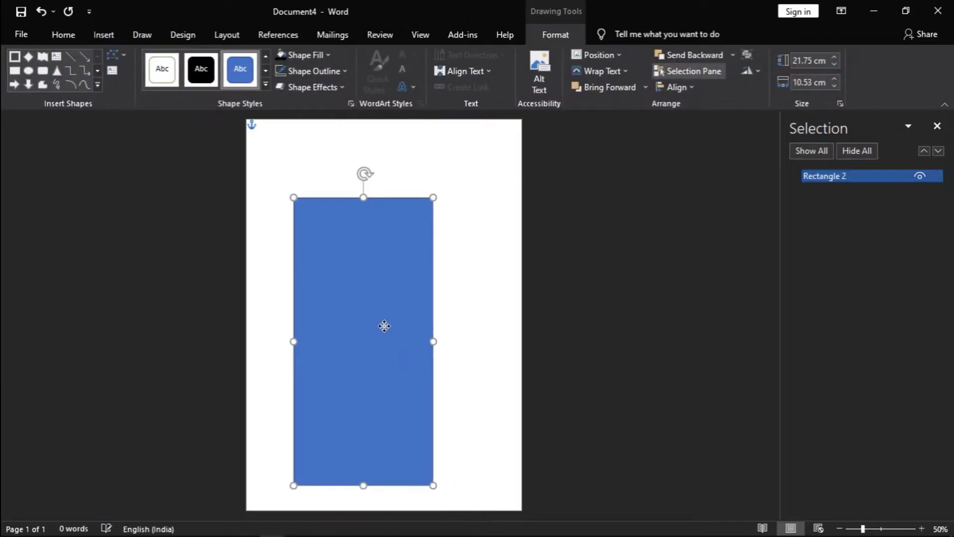
Step: Fill the rectangle with the football player photo chosen from a file
{"action": "left_click", "coordinate": [313, 57]}
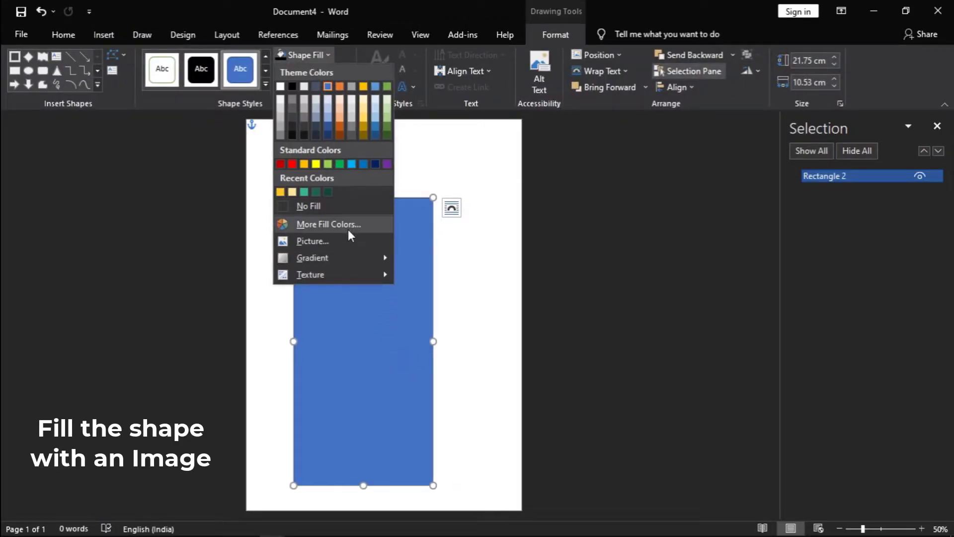
{"action": "left_click", "coordinate": [338, 242]}
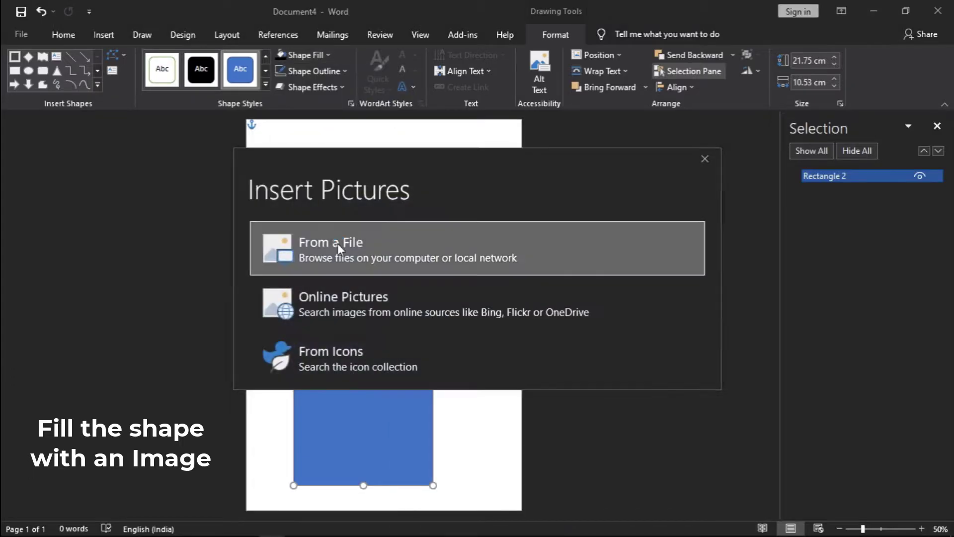
{"action": "left_click", "coordinate": [338, 243]}
{"action": "left_click", "coordinate": [243, 131]}
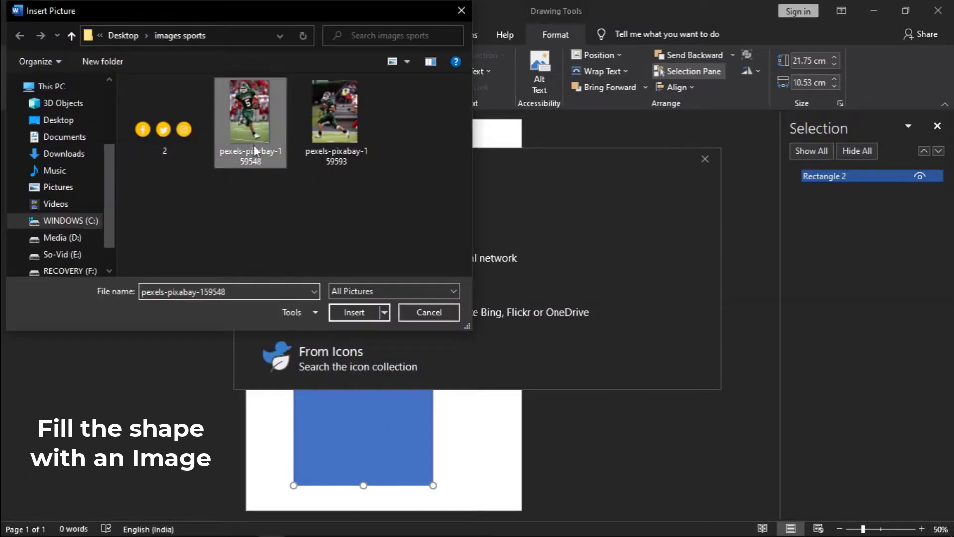
{"action": "left_click", "coordinate": [353, 312]}
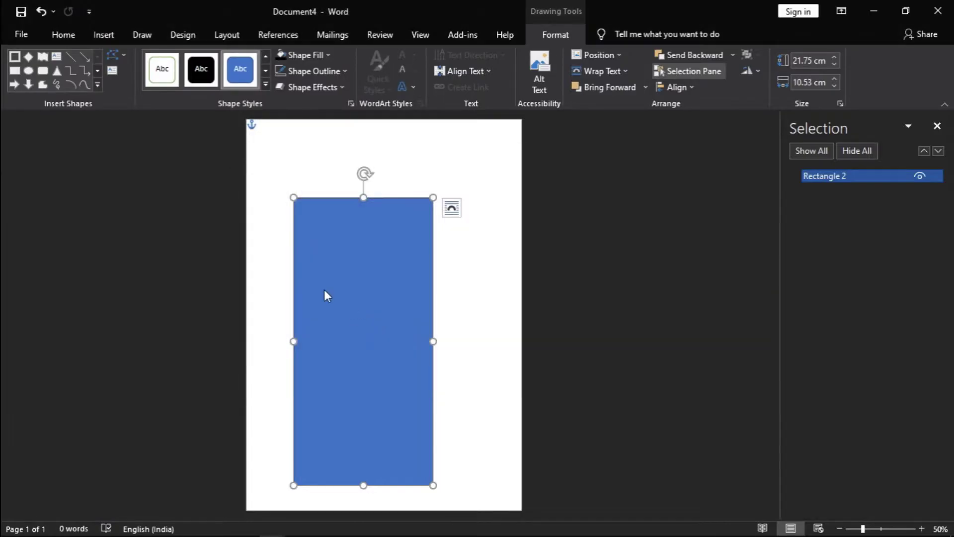
Step: Crop the player photo with Fill, trimming top and bottom to about 19.84 cm tall
{"action": "left_click", "coordinate": [627, 33]}
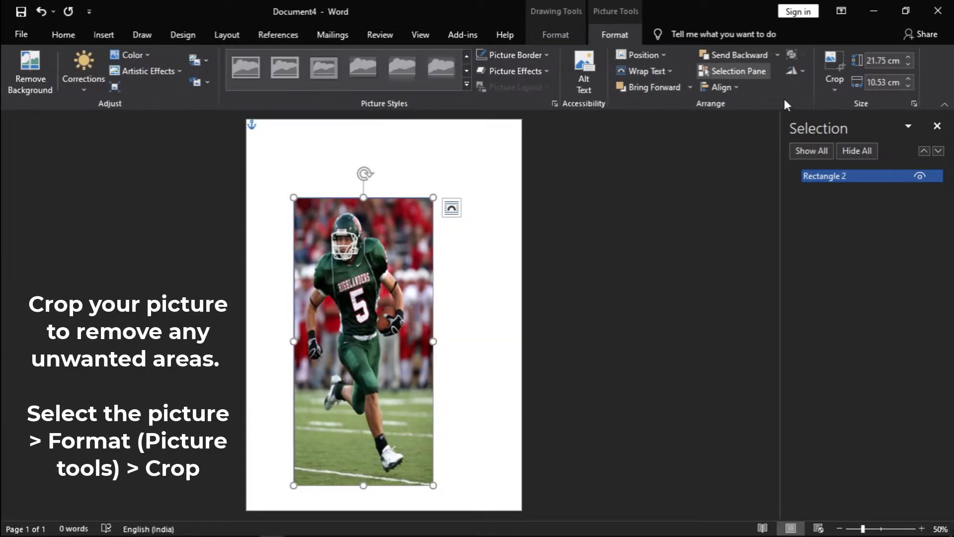
{"action": "left_click", "coordinate": [843, 90]}
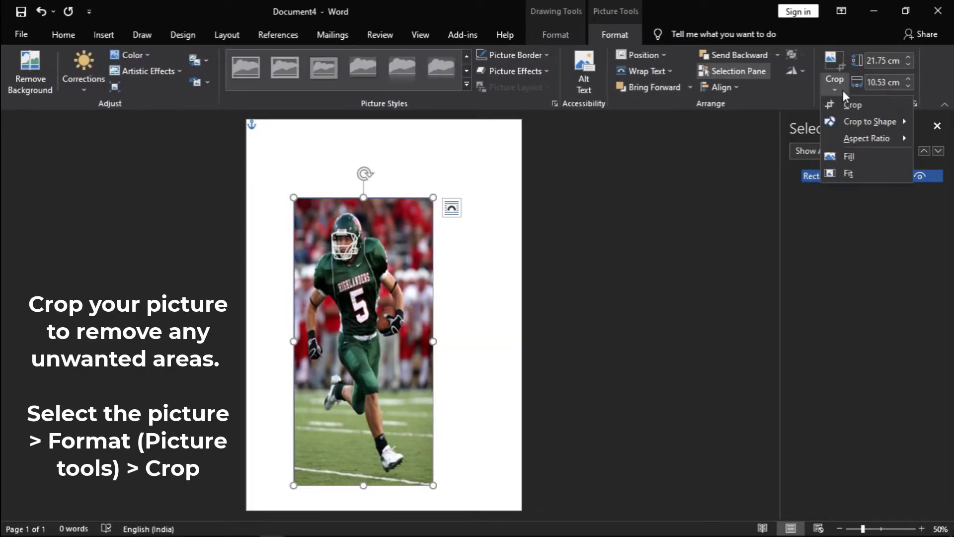
{"action": "left_click", "coordinate": [863, 162]}
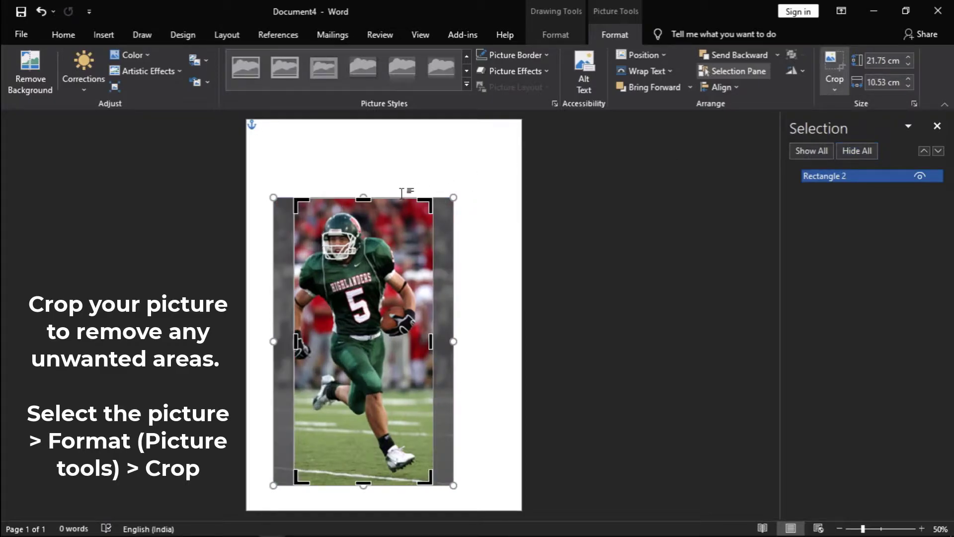
{"action": "left_click_drag", "start_coordinate": [357, 263], "coordinate": [367, 262]}
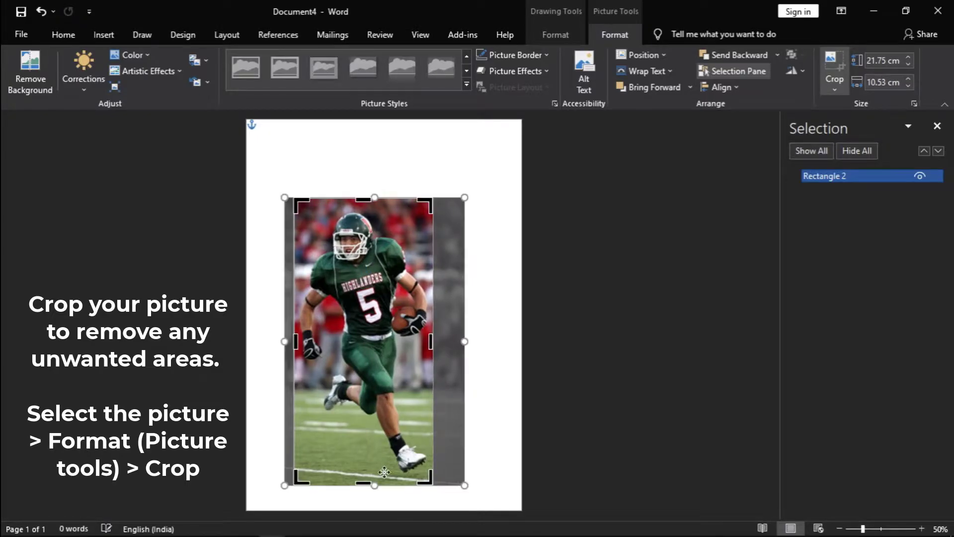
{"action": "left_click_drag", "start_coordinate": [363, 485], "coordinate": [368, 472]}
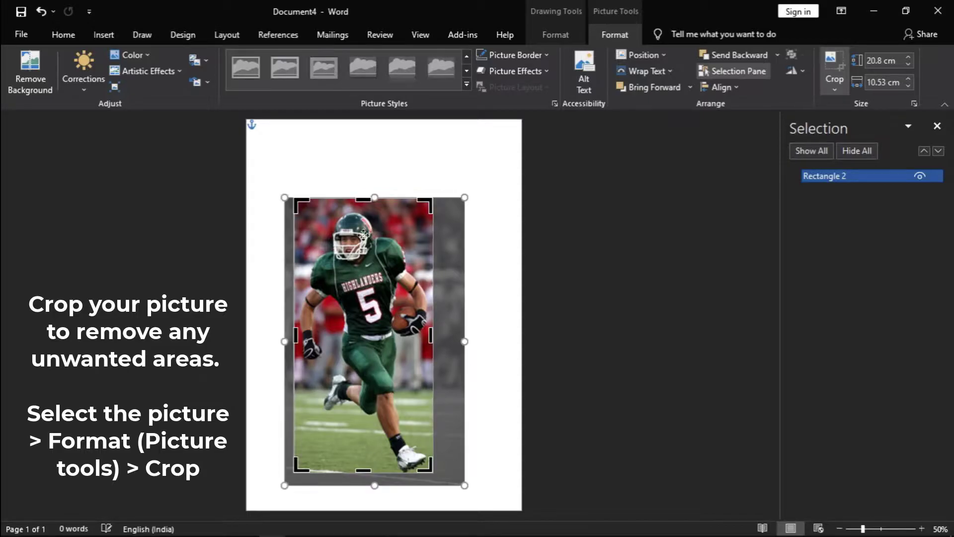
{"action": "left_click_drag", "start_coordinate": [362, 197], "coordinate": [360, 210]}
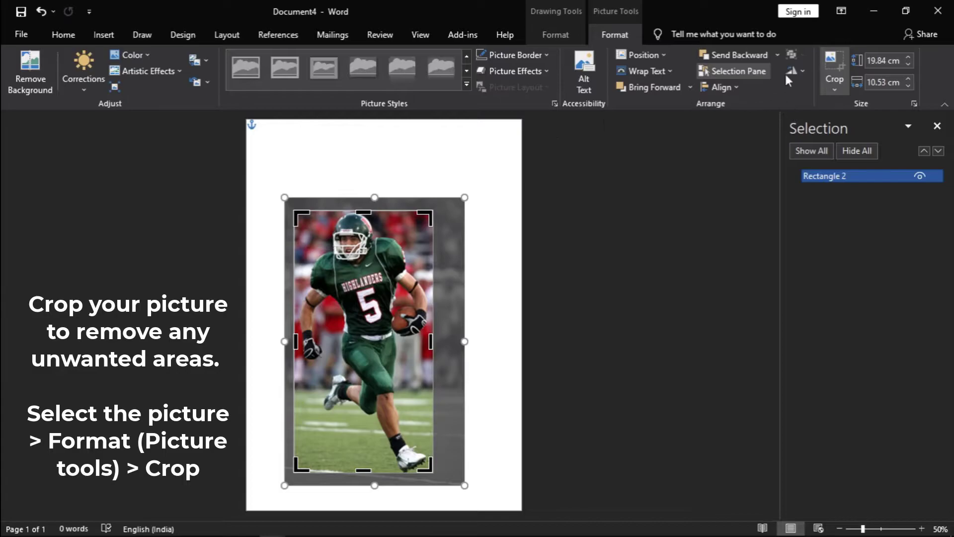
{"action": "left_click", "coordinate": [834, 69]}
{"action": "left_click", "coordinate": [497, 209]}
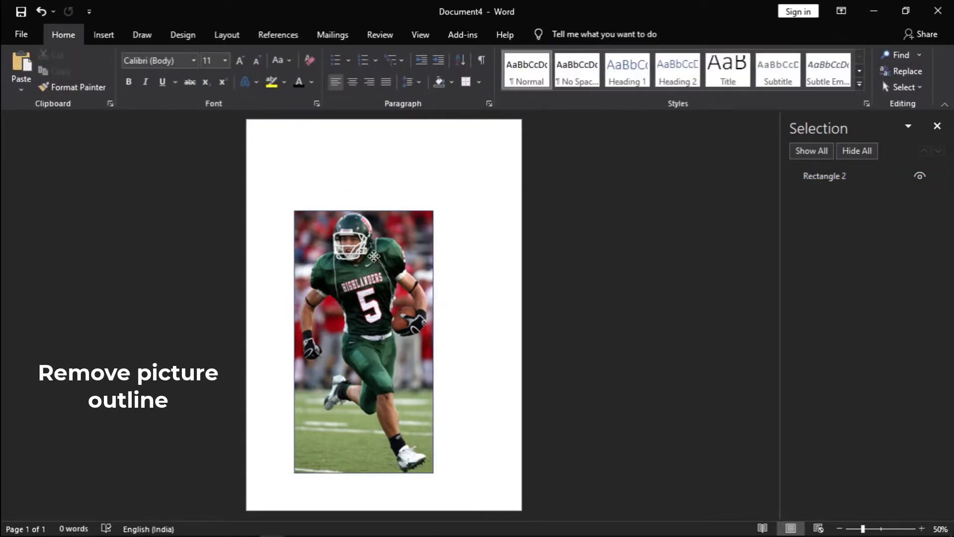
Step: Remove the outline from the player picture
{"action": "left_click", "coordinate": [373, 256]}
{"action": "left_click", "coordinate": [523, 53]}
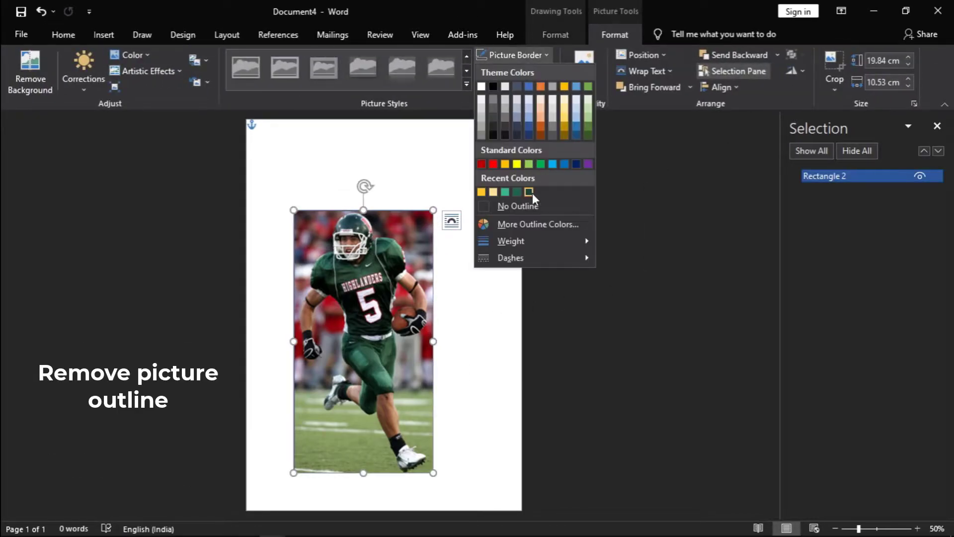
{"action": "left_click", "coordinate": [532, 205]}
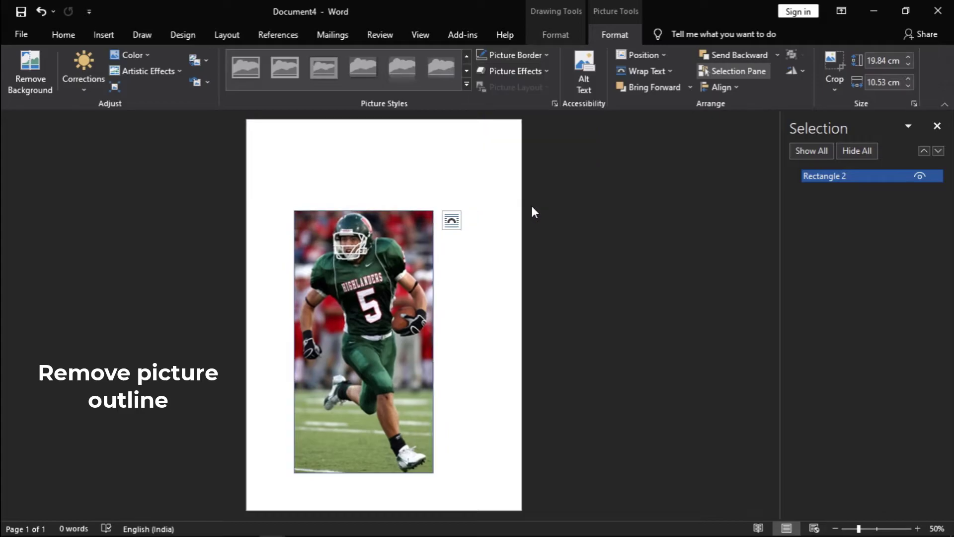
Step: Start background removal and mark the player's helmet and right arm as areas to keep
{"action": "left_click", "coordinate": [37, 67]}
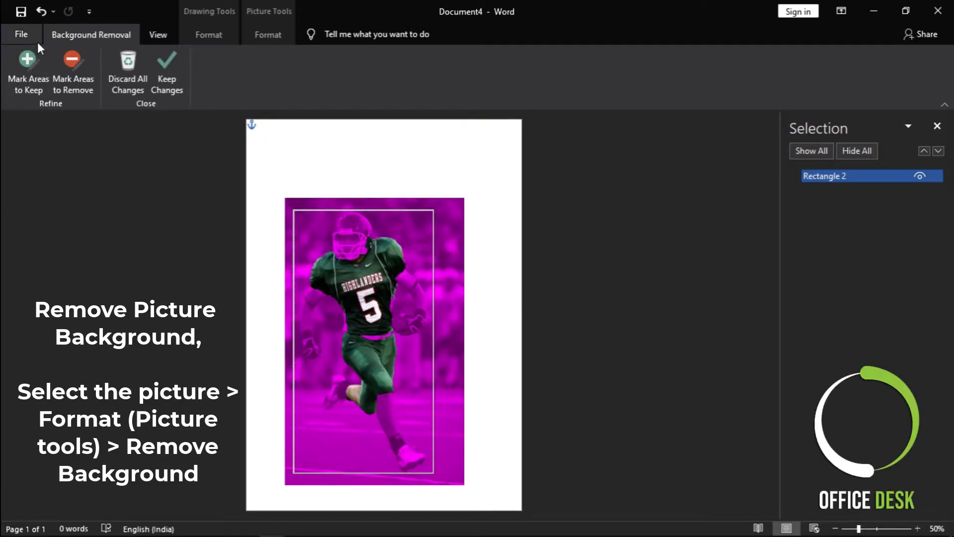
{"action": "left_click", "coordinate": [39, 56]}
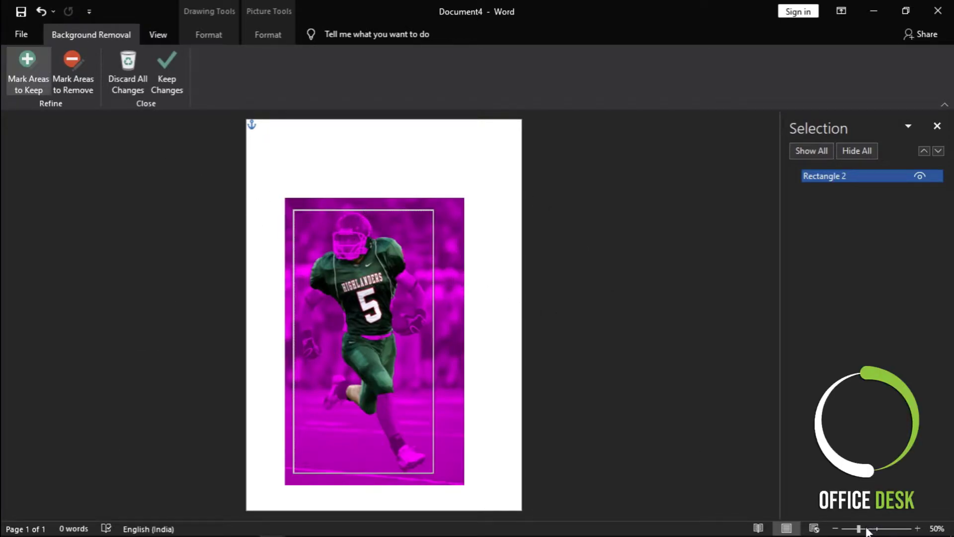
{"action": "left_click_drag", "start_coordinate": [859, 529], "coordinate": [876, 530]}
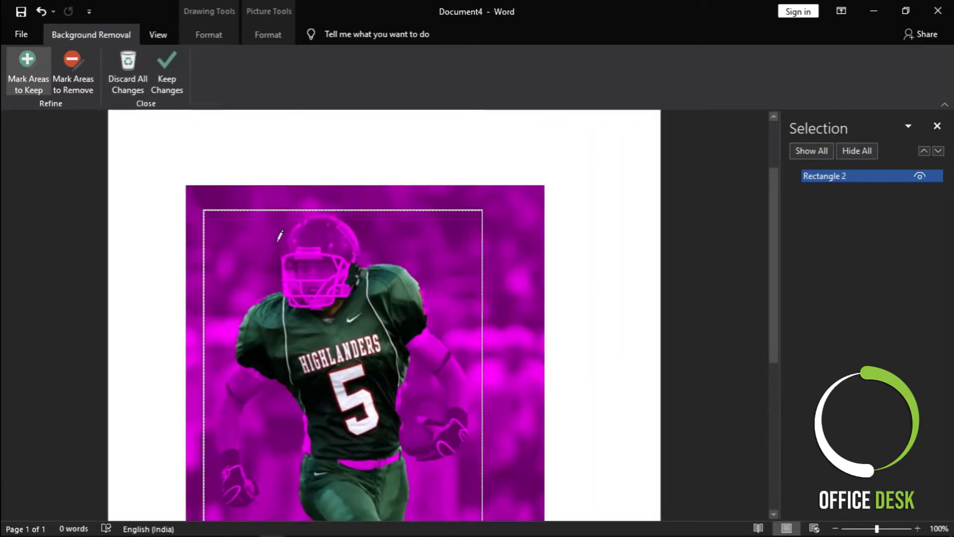
{"action": "scroll", "coordinate": [313, 233], "scroll_direction": "down", "scroll_amount": 1}
{"action": "scroll", "coordinate": [322, 227], "scroll_direction": "down", "scroll_amount": 1}
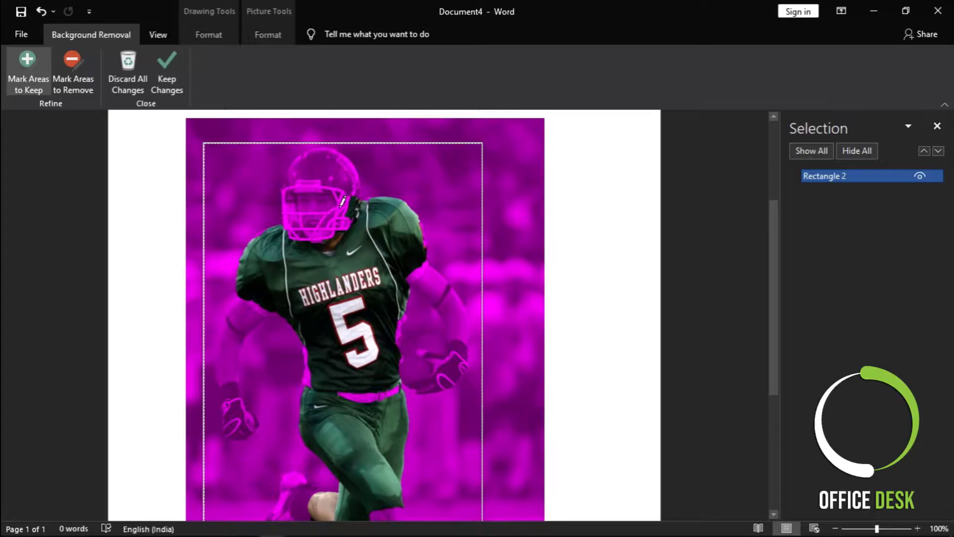
{"action": "left_click_drag", "start_coordinate": [333, 226], "coordinate": [324, 151]}
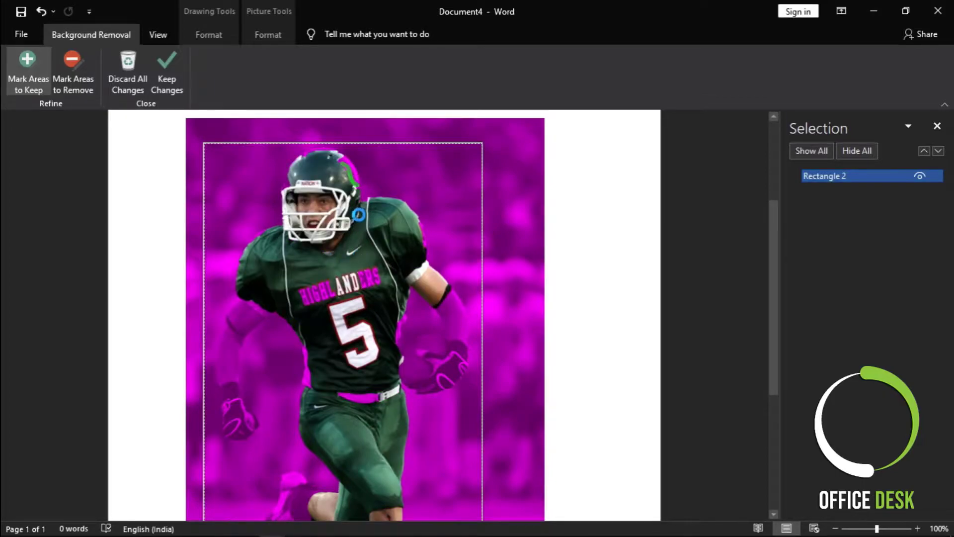
{"action": "left_click_drag", "start_coordinate": [303, 157], "coordinate": [322, 147]}
{"action": "left_click", "coordinate": [427, 228]}
{"action": "scroll", "coordinate": [428, 195], "scroll_direction": "down", "scroll_amount": 1}
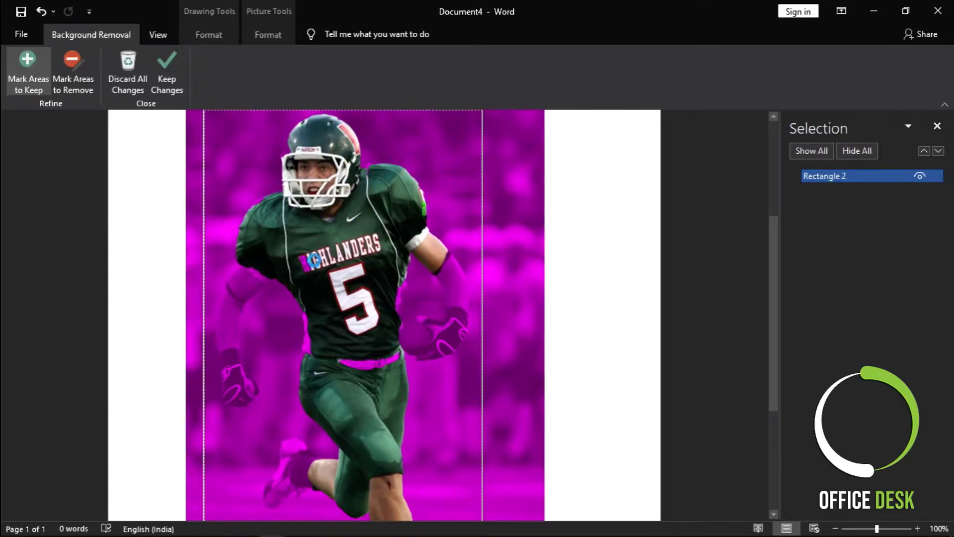
{"action": "scroll", "coordinate": [314, 259], "scroll_direction": "down", "scroll_amount": 1}
Step: Mark the gloved left hand, jersey lettering, number 5, belt and ball hand to keep
{"action": "left_click_drag", "start_coordinate": [263, 235], "coordinate": [256, 362]}
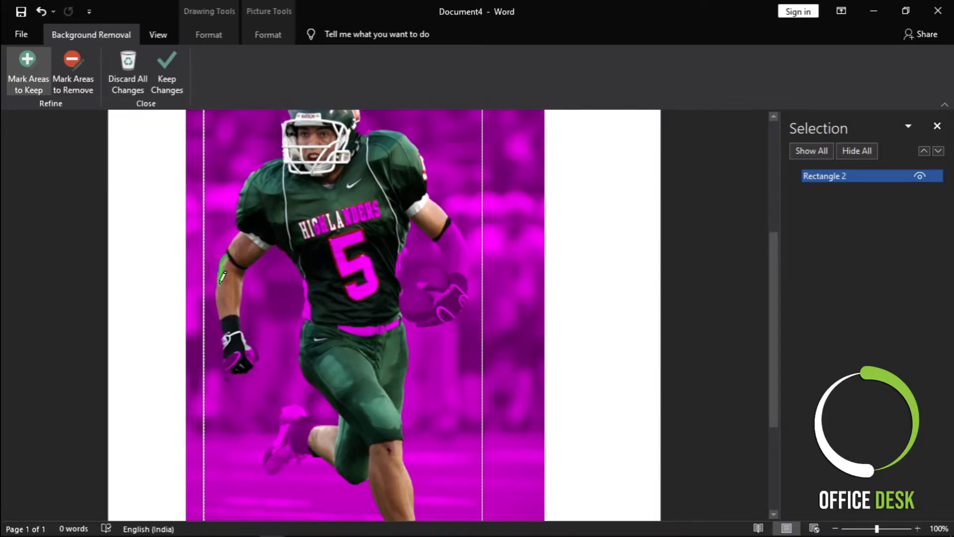
{"action": "left_click_drag", "start_coordinate": [223, 276], "coordinate": [254, 348]}
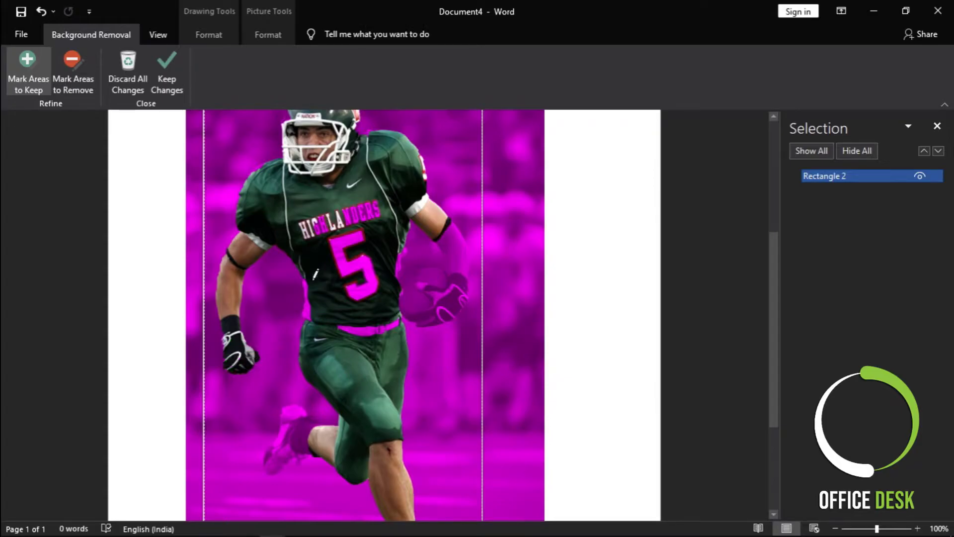
{"action": "left_click_drag", "start_coordinate": [315, 274], "coordinate": [368, 206]}
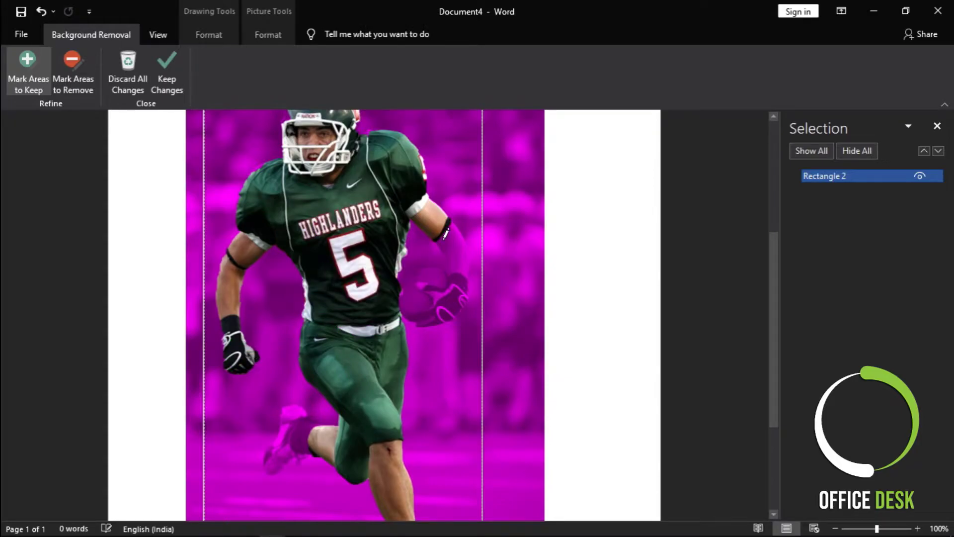
{"action": "left_click_drag", "start_coordinate": [438, 219], "coordinate": [441, 271]}
{"action": "scroll", "coordinate": [437, 288], "scroll_direction": "down", "scroll_amount": 3}
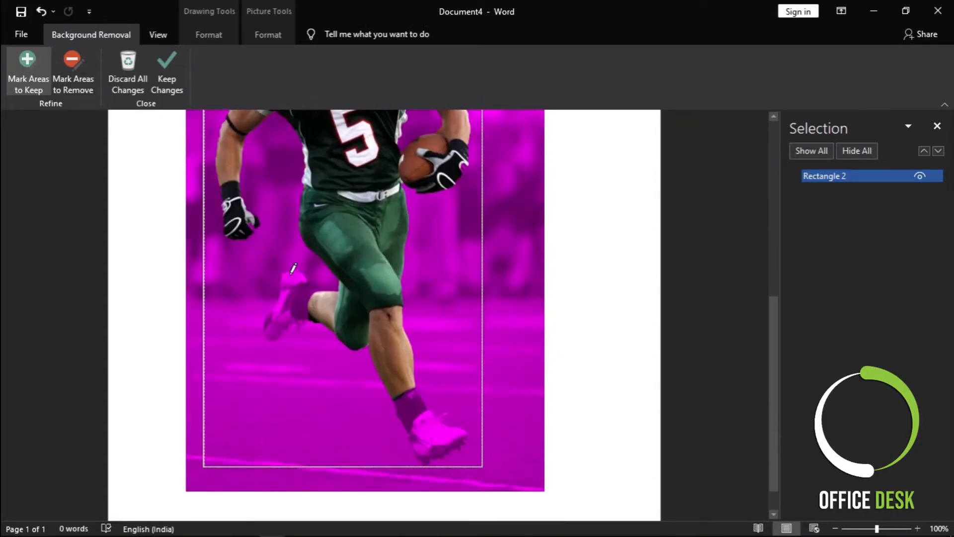
{"action": "left_click_drag", "start_coordinate": [288, 271], "coordinate": [301, 313]}
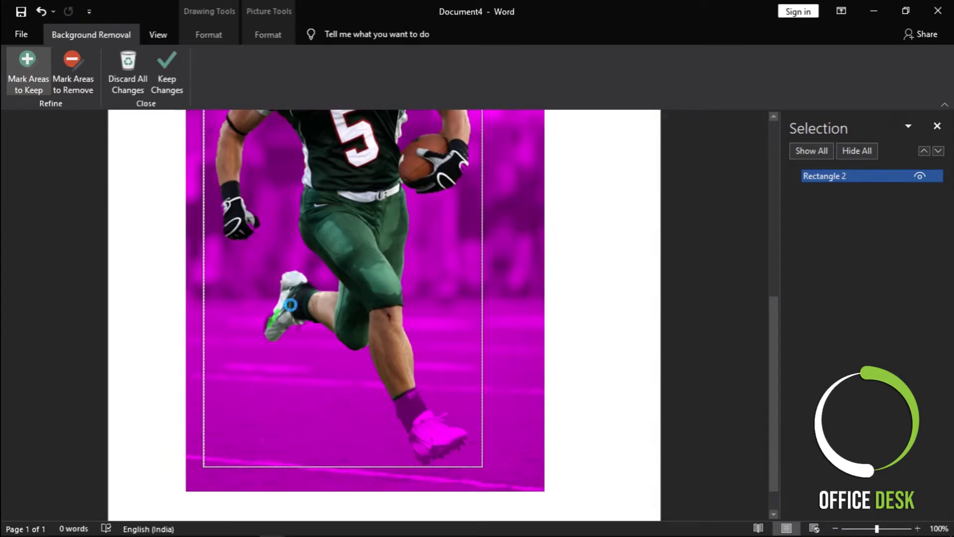
{"action": "scroll", "coordinate": [255, 250], "scroll_direction": "up", "scroll_amount": 1}
{"action": "scroll", "coordinate": [347, 270], "scroll_direction": "down", "scroll_amount": 2}
{"action": "left_click_drag", "start_coordinate": [412, 356], "coordinate": [406, 367]}
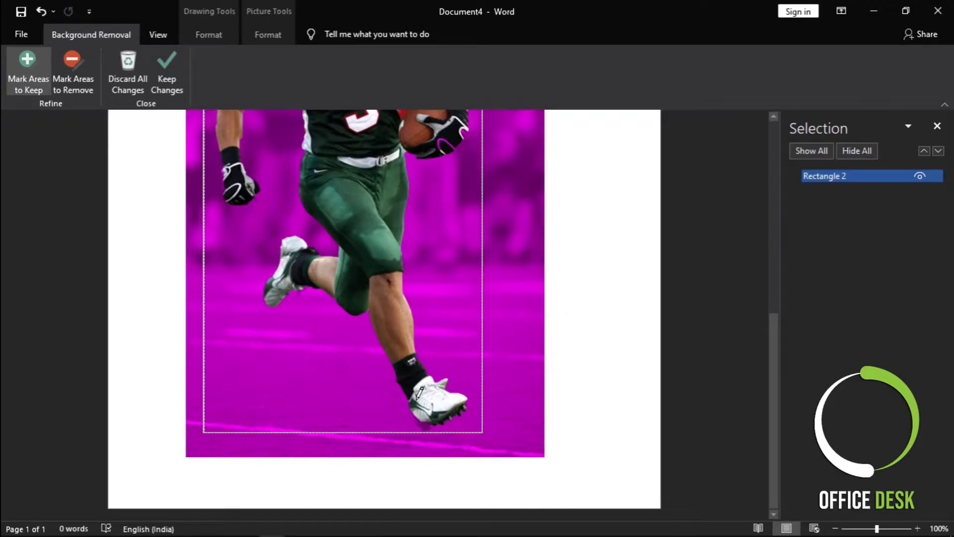
{"action": "scroll", "coordinate": [470, 372], "scroll_direction": "up", "scroll_amount": 4}
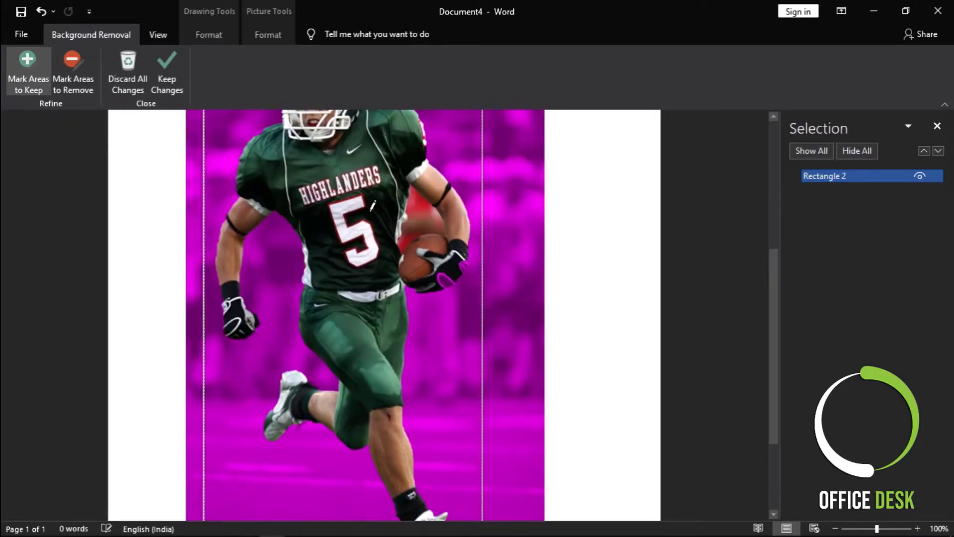
Step: Mark the gap beside the ball for removal and keep the glove holding the ball
{"action": "left_click", "coordinate": [89, 86]}
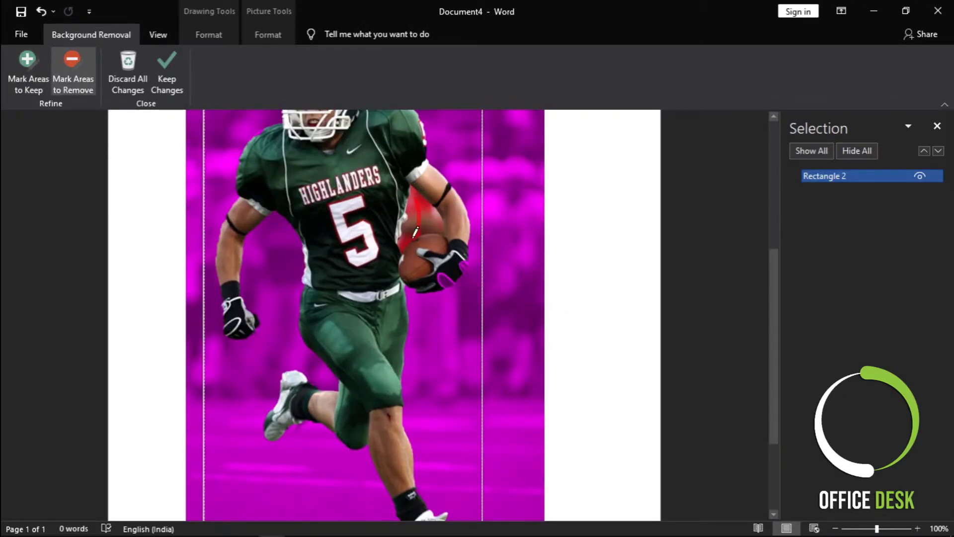
{"action": "left_click_drag", "start_coordinate": [416, 232], "coordinate": [434, 213]}
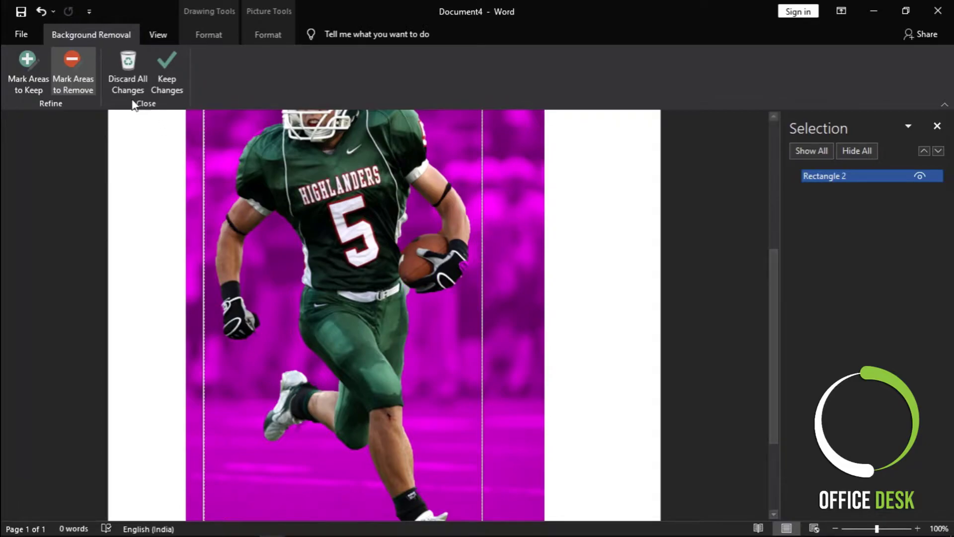
{"action": "left_click", "coordinate": [28, 70]}
{"action": "left_click_drag", "start_coordinate": [462, 271], "coordinate": [464, 262]}
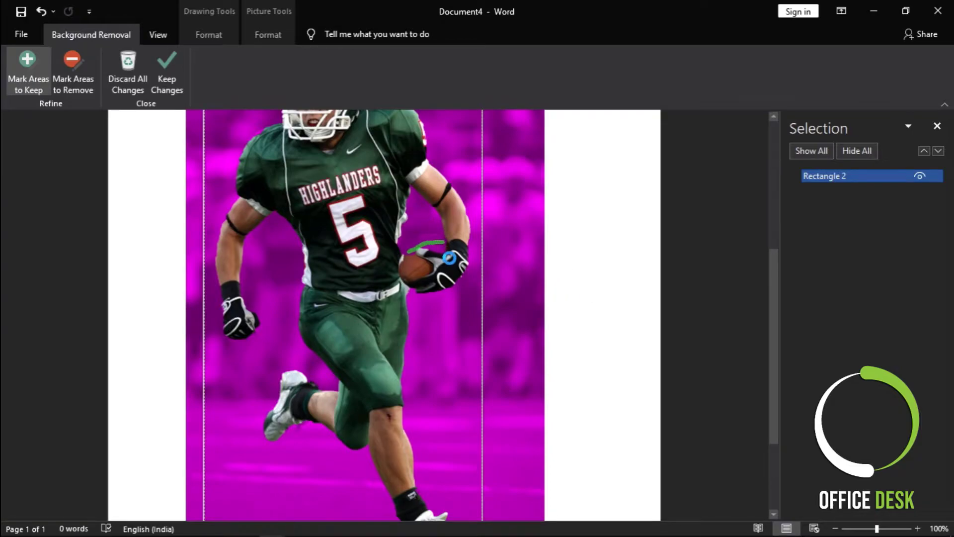
{"action": "scroll", "coordinate": [398, 308], "scroll_direction": "up", "scroll_amount": 5}
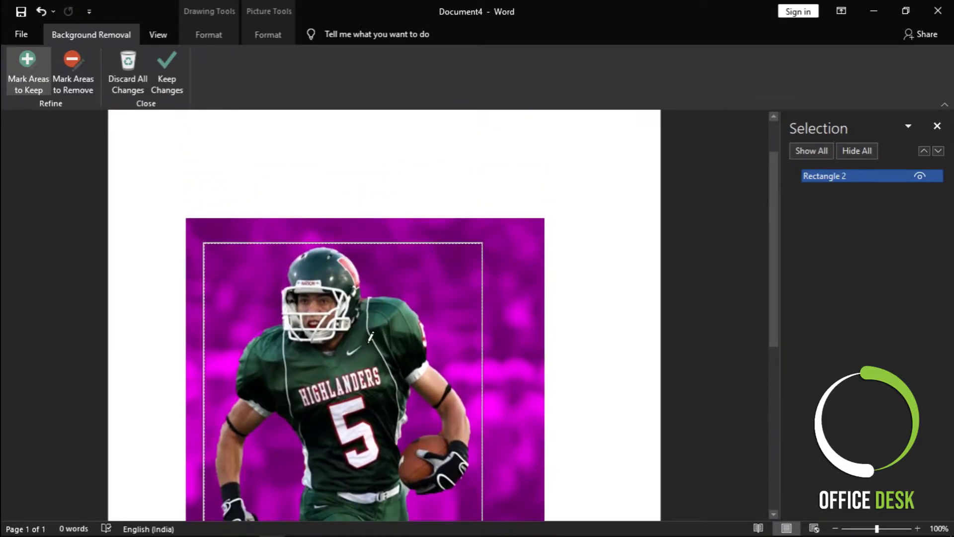
{"action": "scroll", "coordinate": [370, 338], "scroll_direction": "down", "scroll_amount": 3}
{"action": "scroll", "coordinate": [370, 338], "scroll_direction": "down", "scroll_amount": 2}
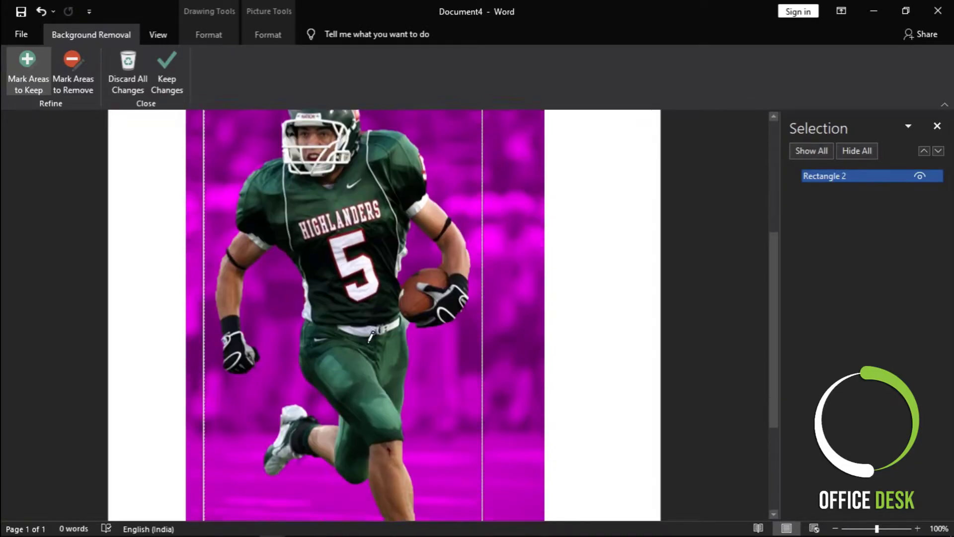
{"action": "scroll", "coordinate": [370, 338], "scroll_direction": "down", "scroll_amount": 3}
Step: Keep the background removal changes and zoom out to the whole page
{"action": "left_click", "coordinate": [164, 69]}
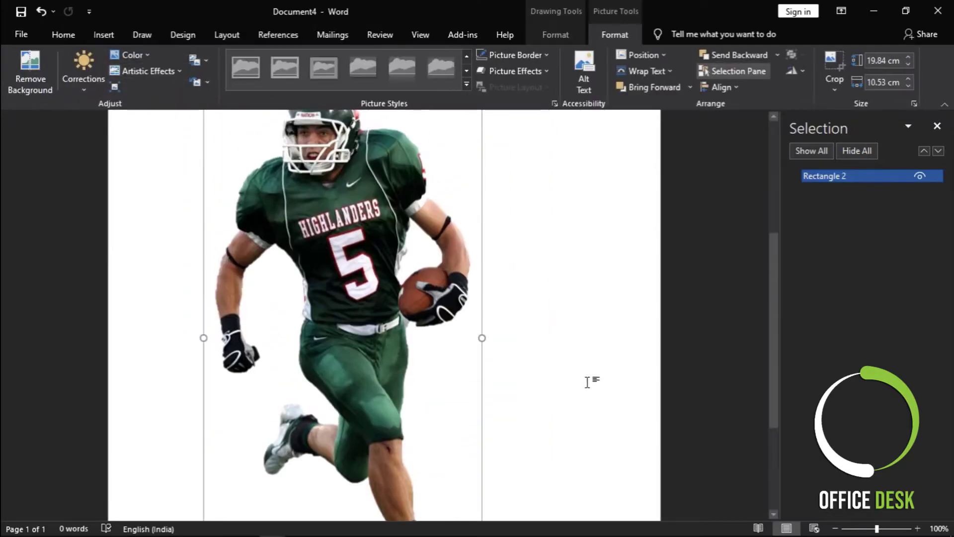
{"action": "scroll", "coordinate": [588, 381], "scroll_direction": "down", "scroll_amount": 1}
{"action": "left_click_drag", "start_coordinate": [884, 528], "coordinate": [862, 530]}
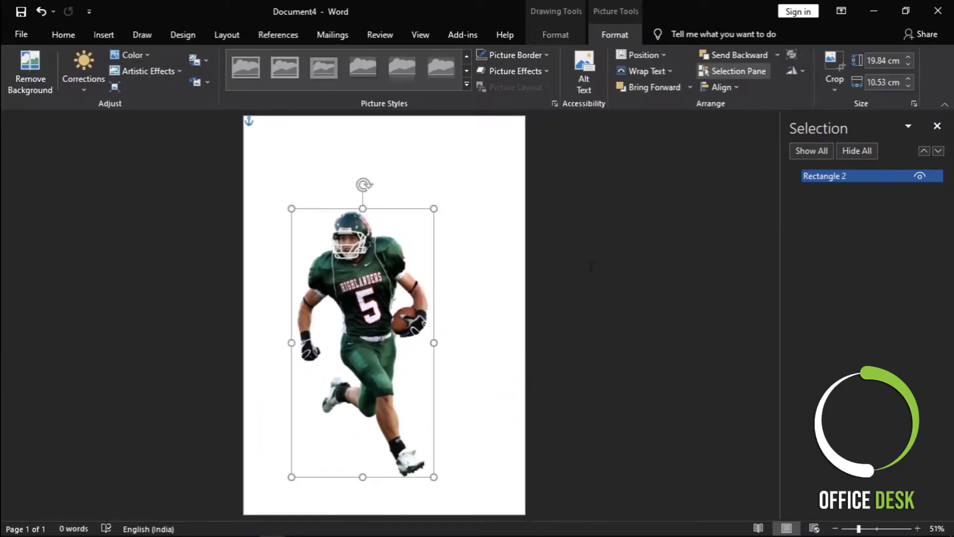
{"action": "key", "text": "Escape"}
Step: Enlarge the player picture to about 22.27 × 11.82 cm and shift it slightly left and down
{"action": "left_click", "coordinate": [366, 266]}
{"action": "left_click_drag", "start_coordinate": [434, 209], "coordinate": [453, 180]}
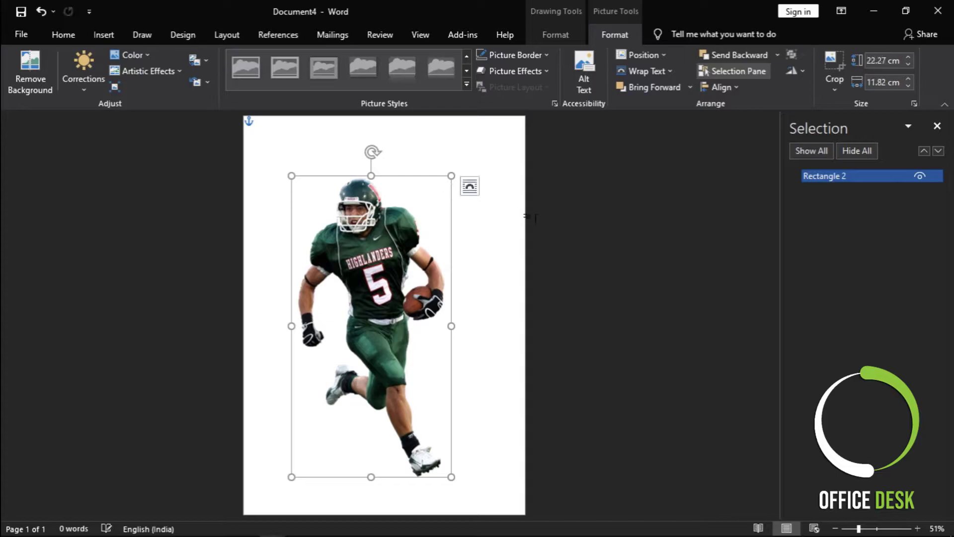
{"action": "left_click", "coordinate": [633, 277]}
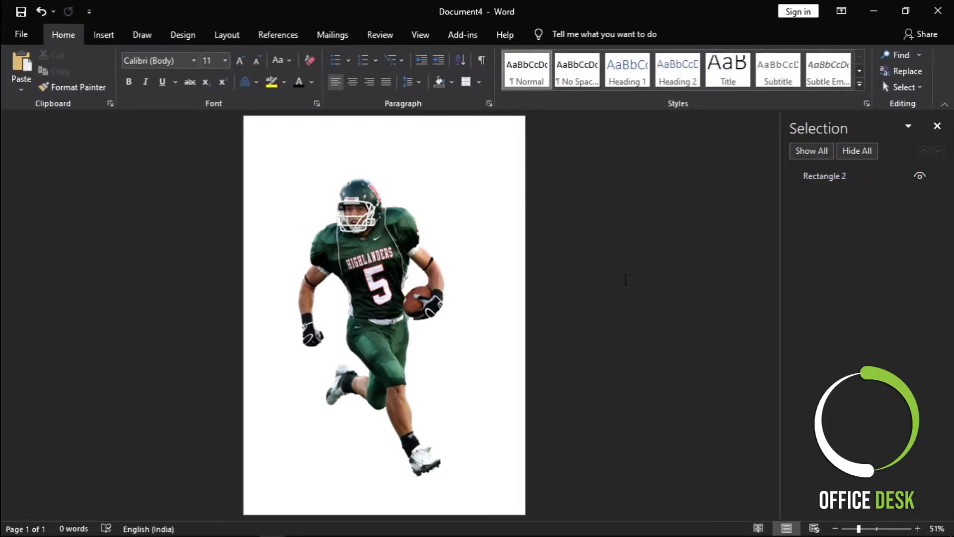
{"action": "left_click_drag", "start_coordinate": [388, 266], "coordinate": [356, 280]}
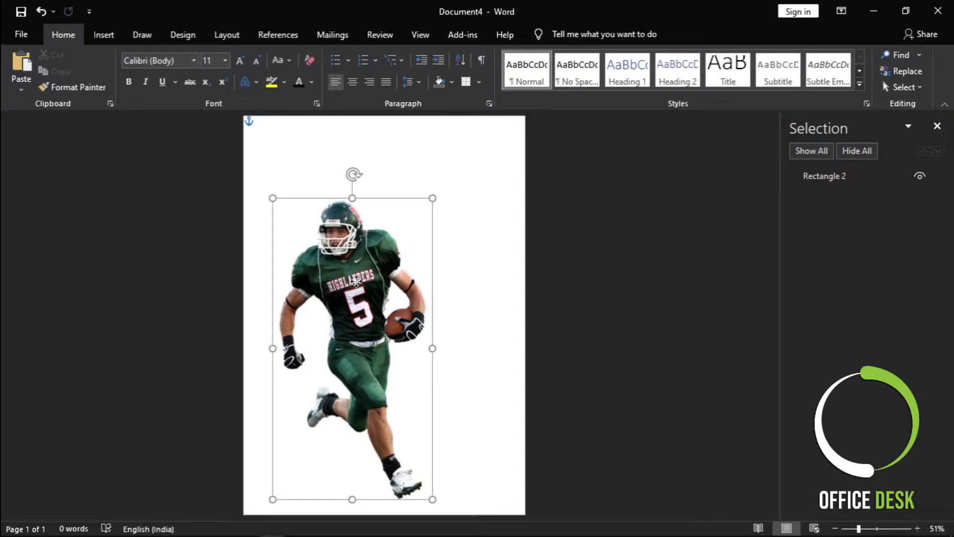
{"action": "left_click", "coordinate": [604, 315]}
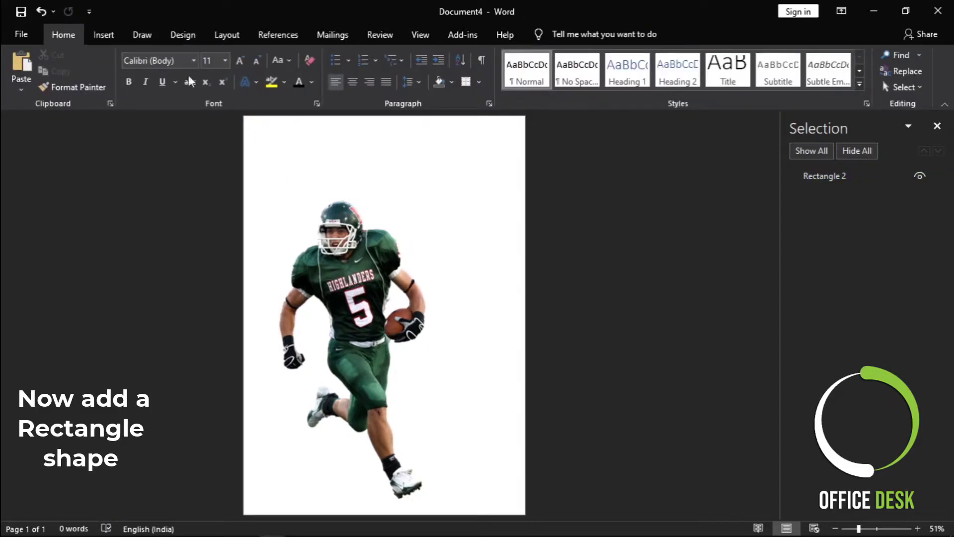
Step: Draw a rectangle band across the bottom of the page beneath the player
{"action": "left_click", "coordinate": [103, 36]}
{"action": "left_click", "coordinate": [205, 55]}
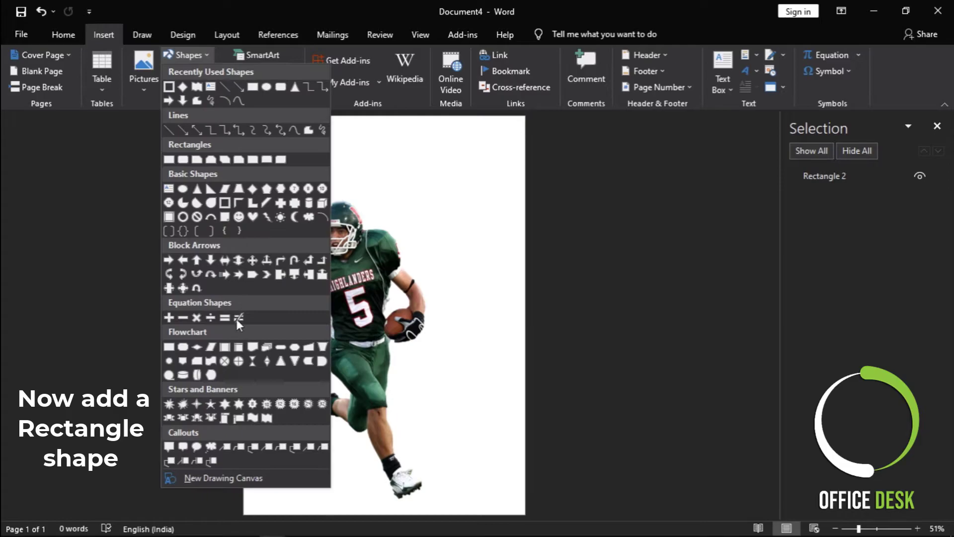
{"action": "left_click", "coordinate": [167, 347]}
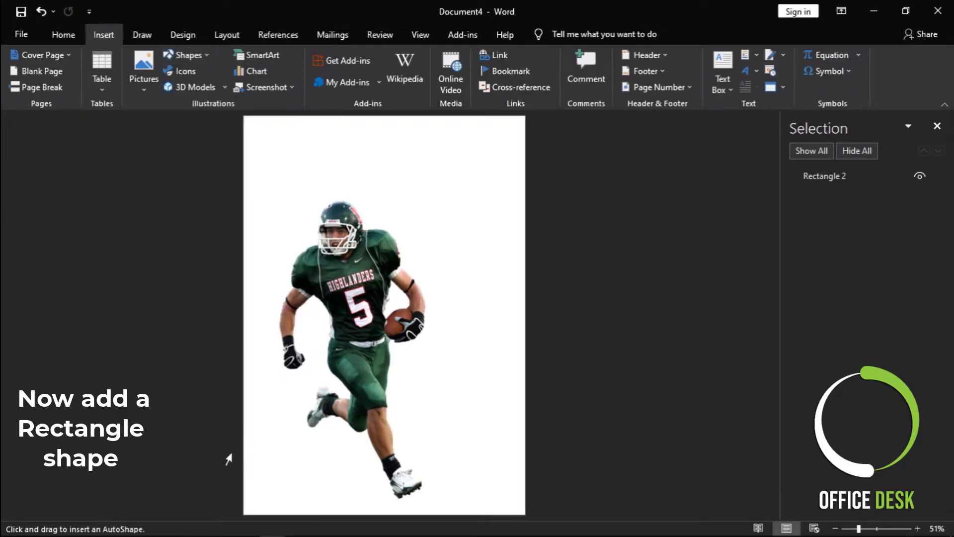
{"action": "left_click_drag", "start_coordinate": [243, 446], "coordinate": [525, 514]}
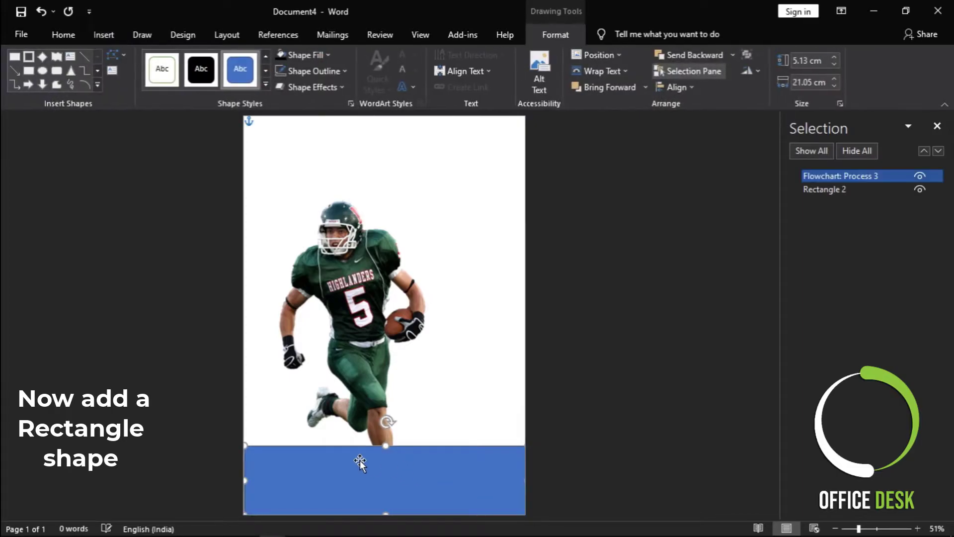
Step: Give the bottom band a gradient fill, removing the right stop and making the left stop dark green
{"action": "left_click", "coordinate": [349, 103]}
{"action": "left_click", "coordinate": [639, 236]}
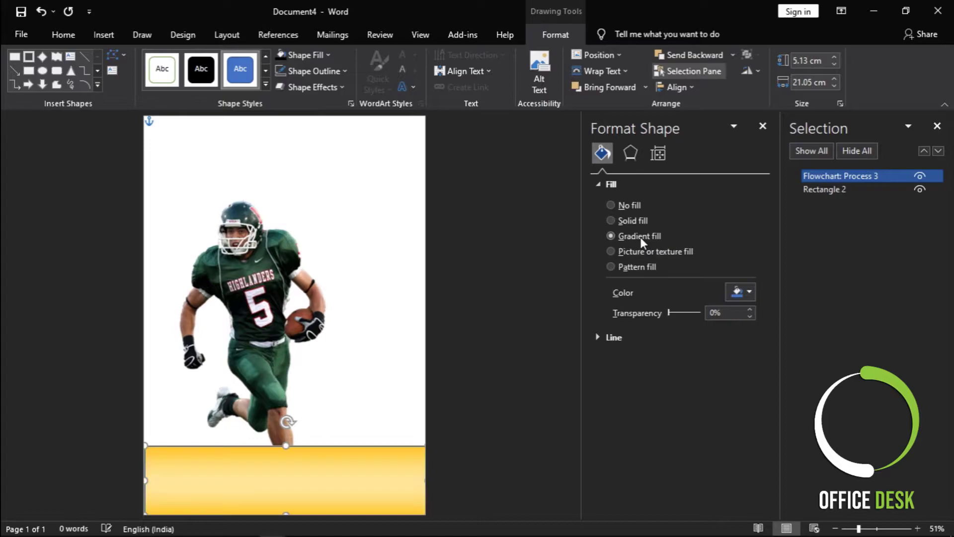
{"action": "left_click", "coordinate": [624, 391]}
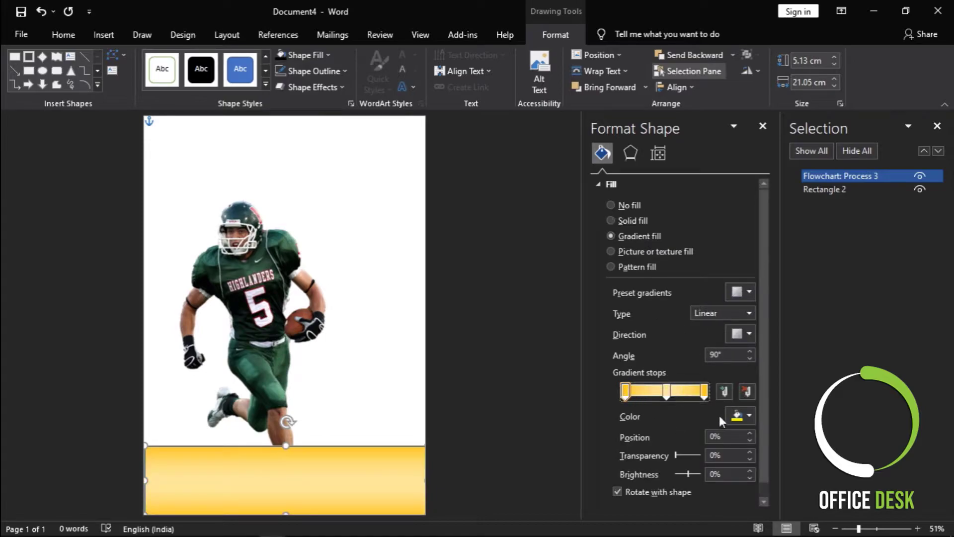
{"action": "left_click", "coordinate": [703, 391]}
{"action": "mouse_move", "coordinate": [703, 391]}
{"action": "left_mouse_down"}
{"action": "mouse_move", "coordinate": [679, 405]}
{"action": "mouse_move", "coordinate": [721, 393]}
{"action": "left_mouse_up"}
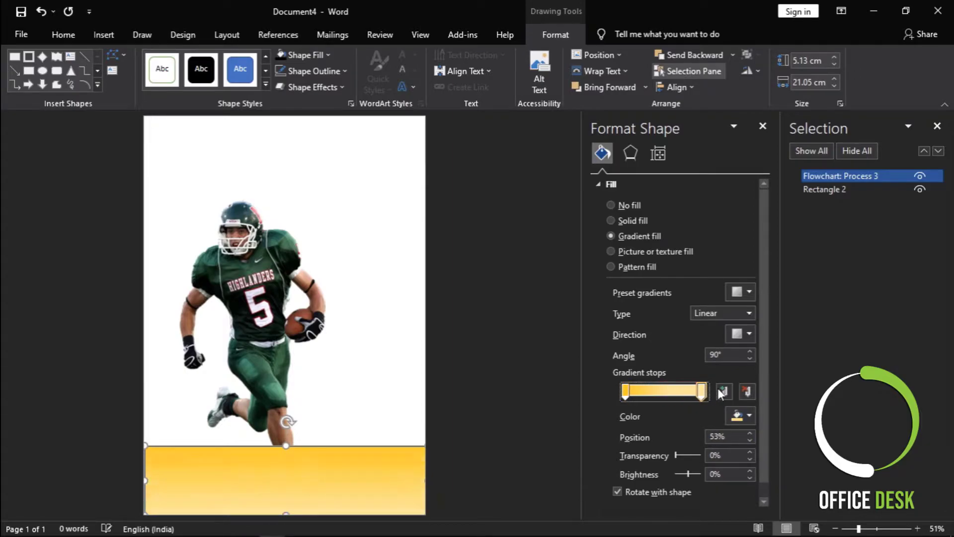
{"action": "left_click", "coordinate": [627, 391]}
{"action": "left_click", "coordinate": [749, 416]}
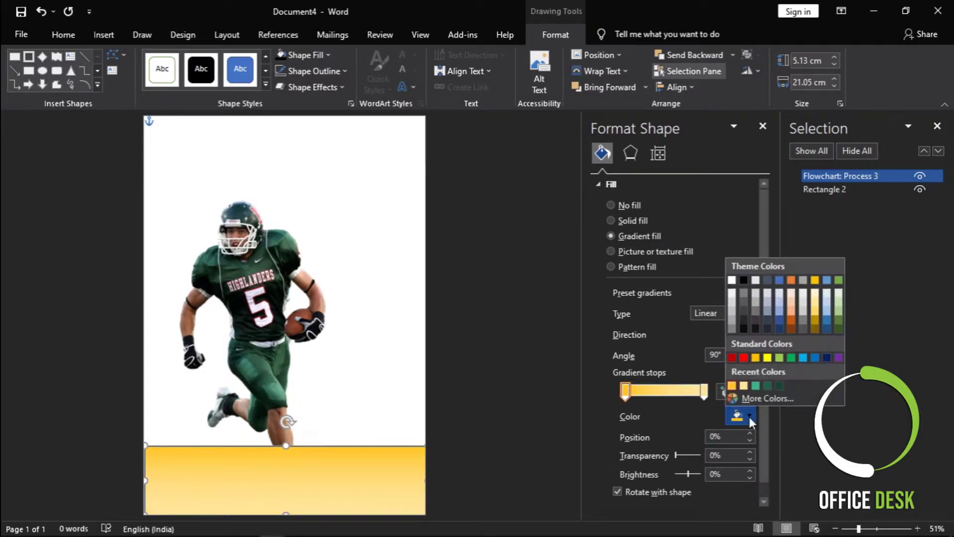
{"action": "left_click", "coordinate": [778, 386]}
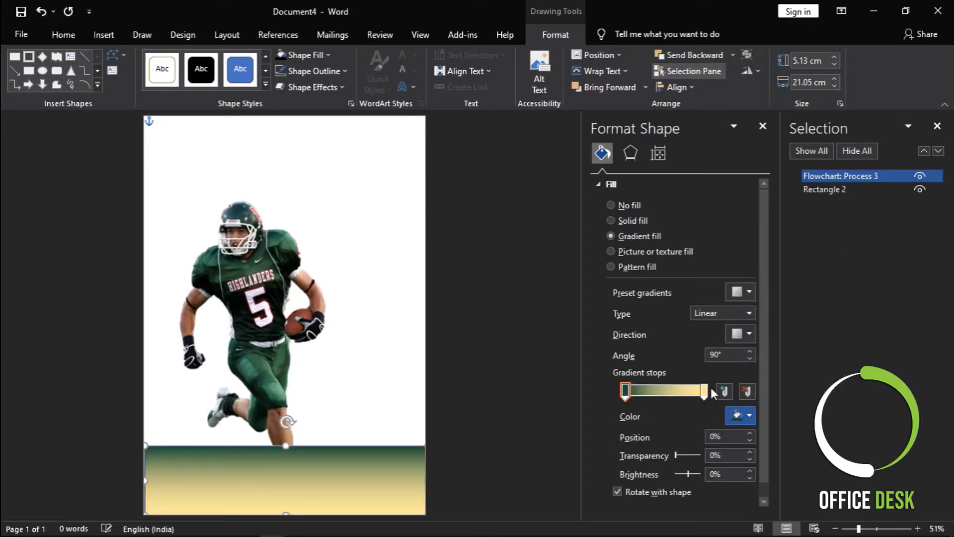
Step: Add a dark green stop at 52% and light teal at 96%, running the gradient horizontally at 0°
{"action": "left_click_drag", "start_coordinate": [705, 391], "coordinate": [666, 391]}
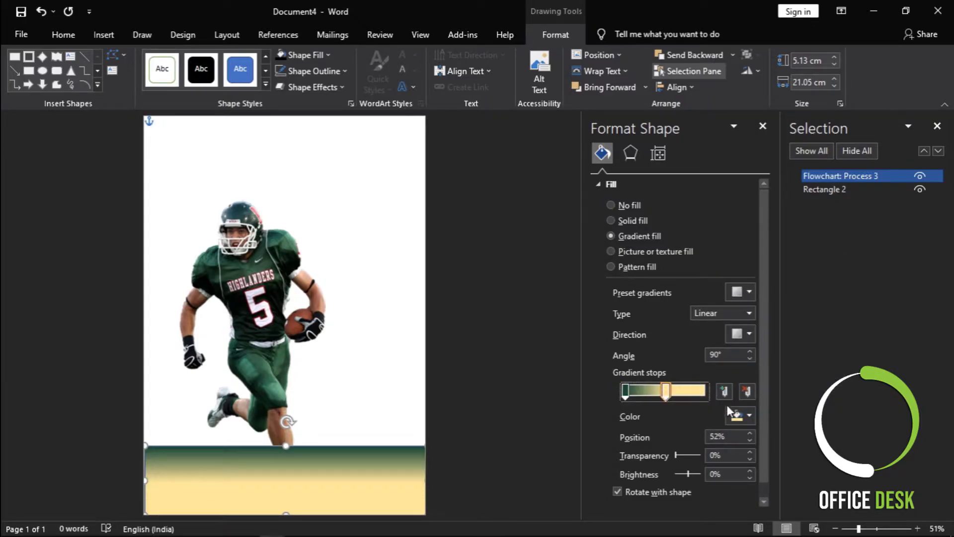
{"action": "left_click", "coordinate": [736, 416]}
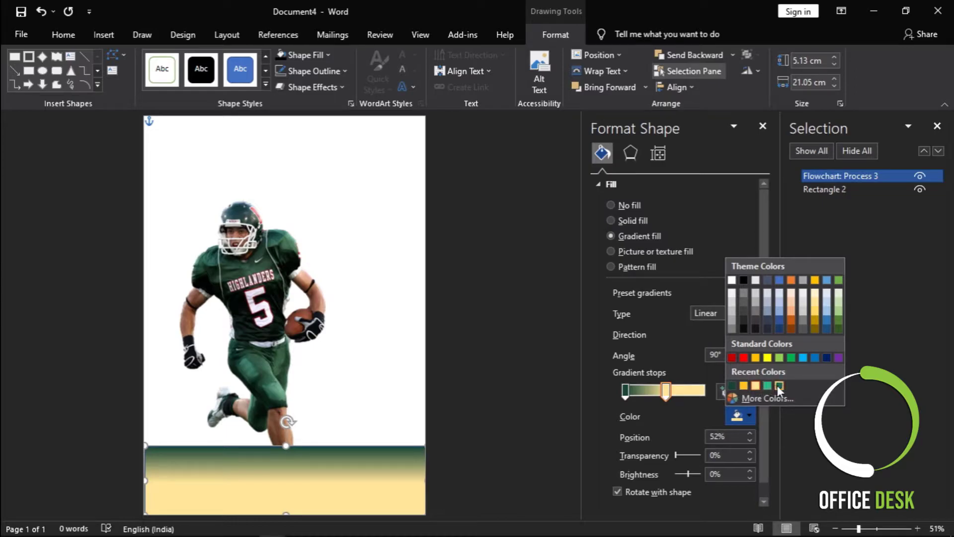
{"action": "left_click", "coordinate": [779, 385]}
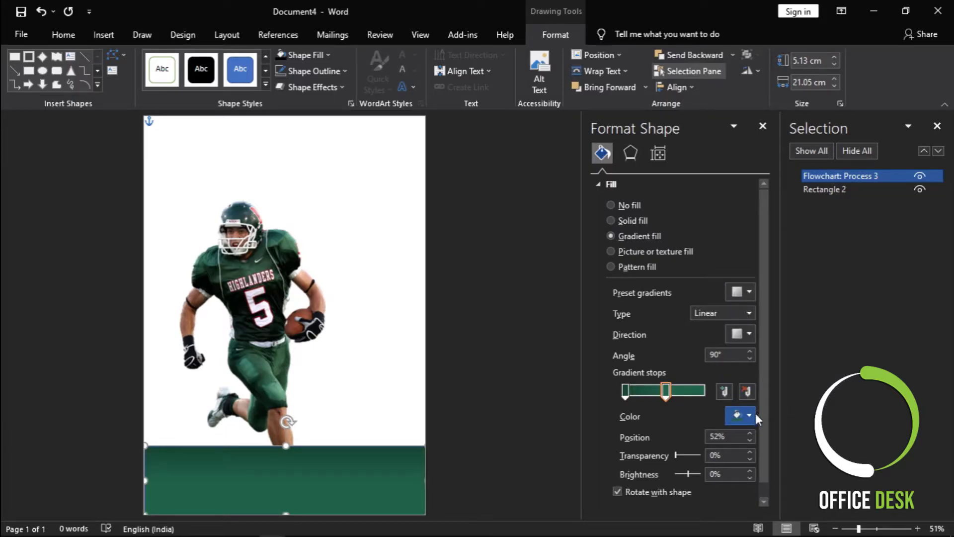
{"action": "left_click", "coordinate": [701, 391]}
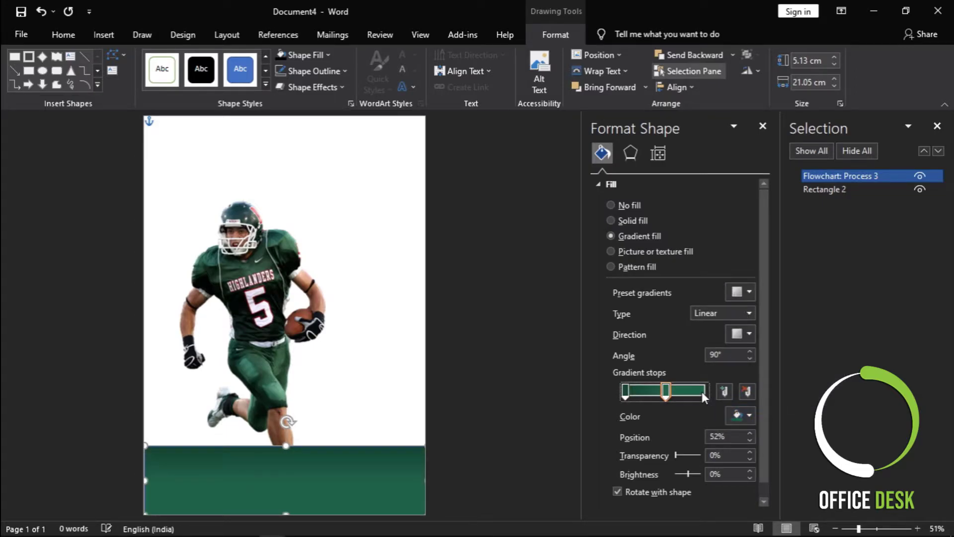
{"action": "left_click", "coordinate": [748, 416]}
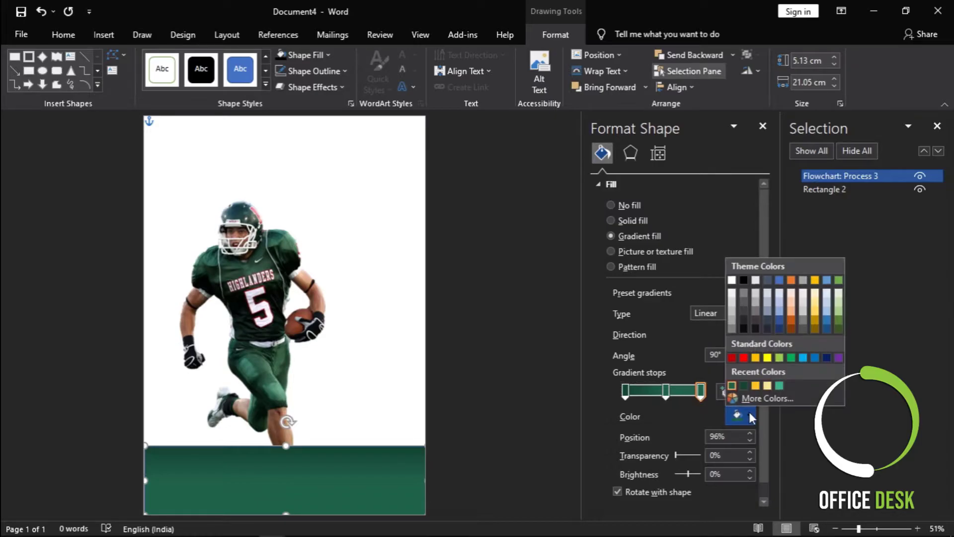
{"action": "left_click", "coordinate": [779, 386]}
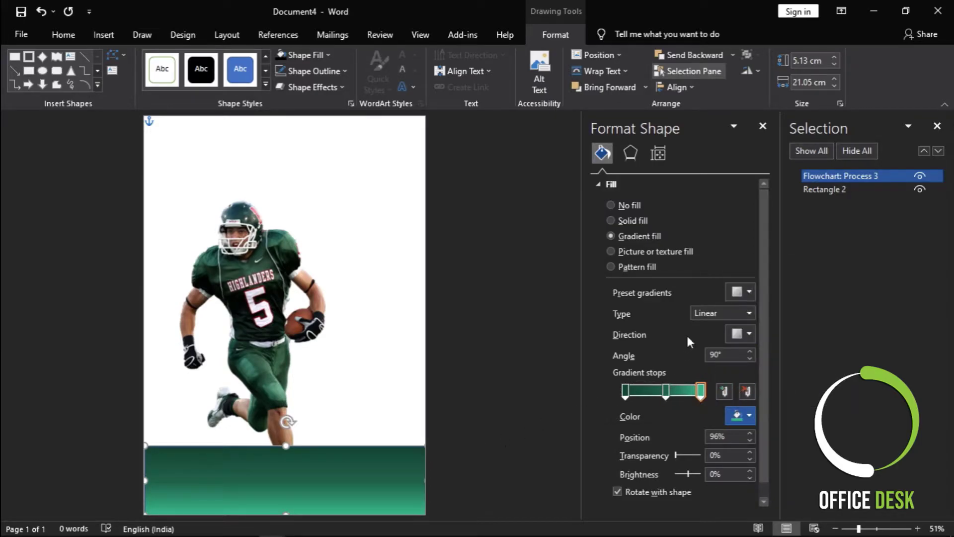
{"action": "left_click", "coordinate": [749, 334]}
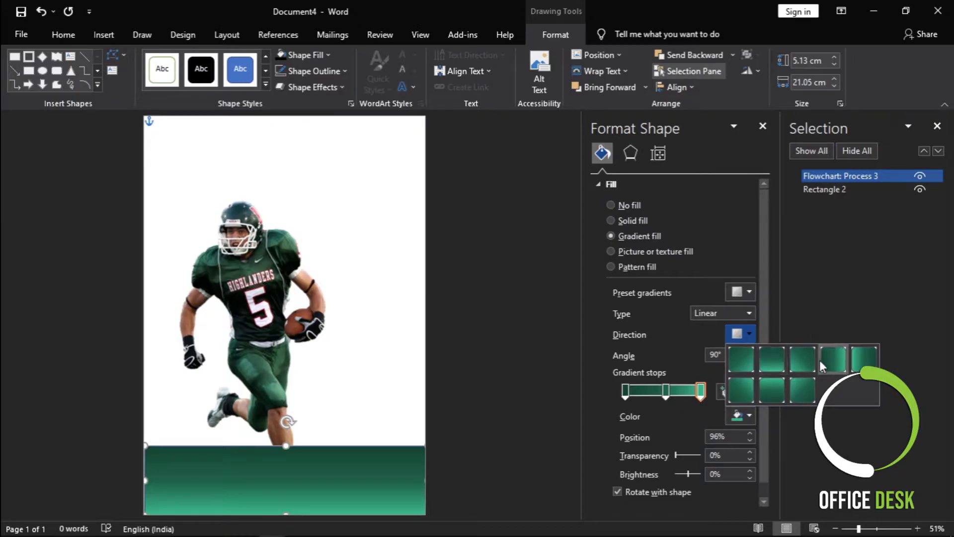
{"action": "left_click", "coordinate": [833, 359]}
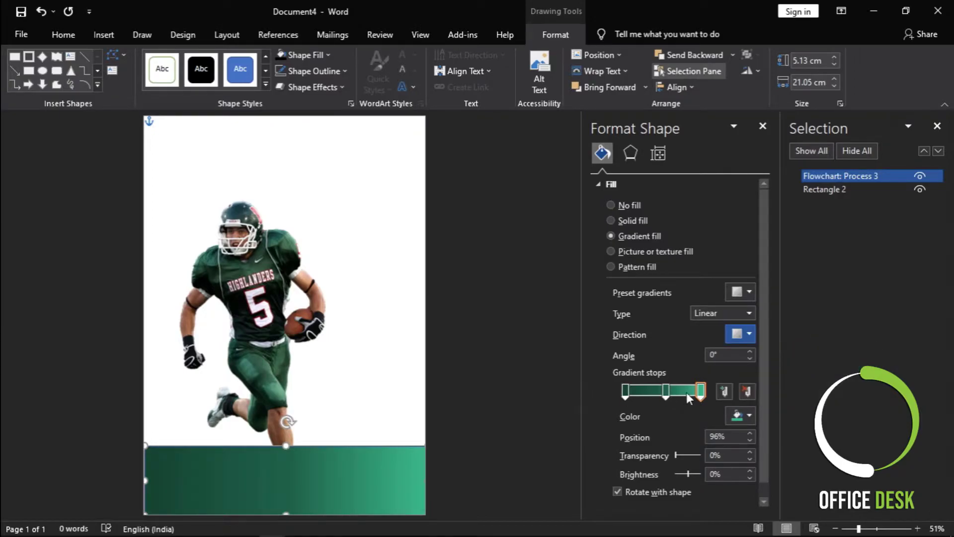
Step: Remove the green band's outline and stretch it to the page's left edge
{"action": "left_click", "coordinate": [762, 128]}
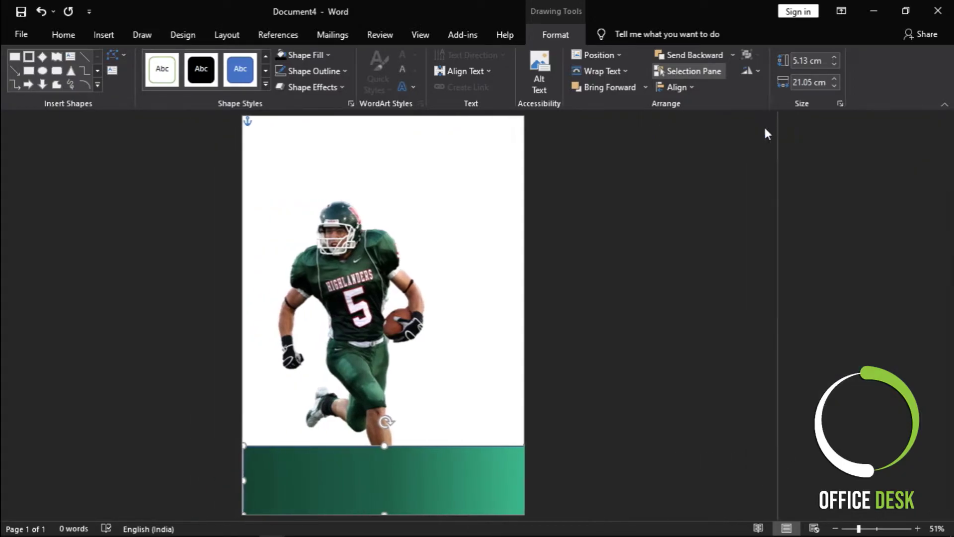
{"action": "left_click", "coordinate": [328, 75]}
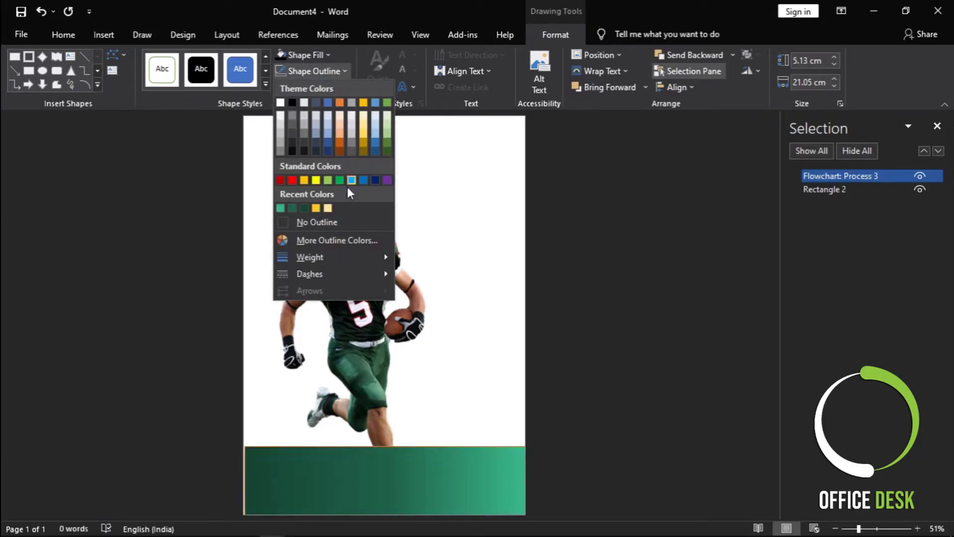
{"action": "left_click", "coordinate": [318, 222]}
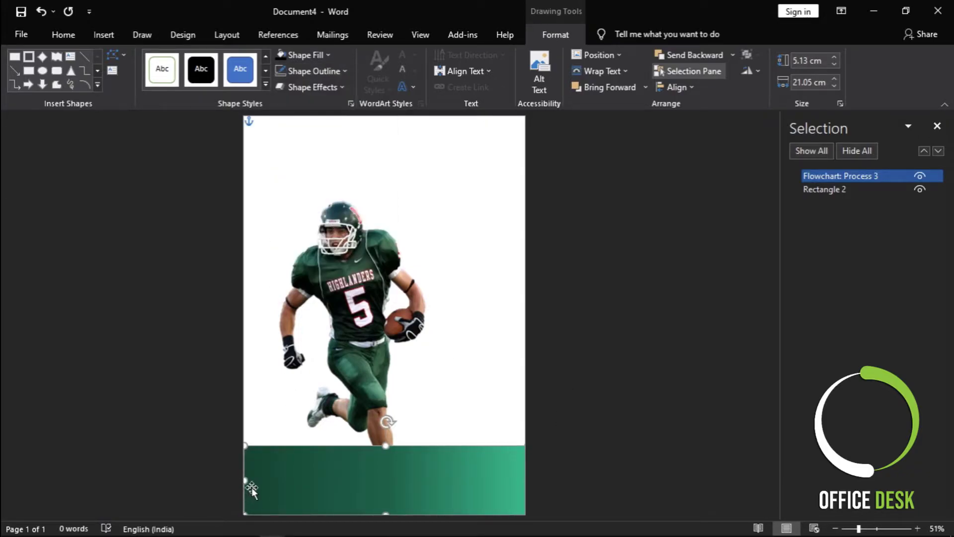
{"action": "left_click_drag", "start_coordinate": [246, 482], "coordinate": [230, 482]}
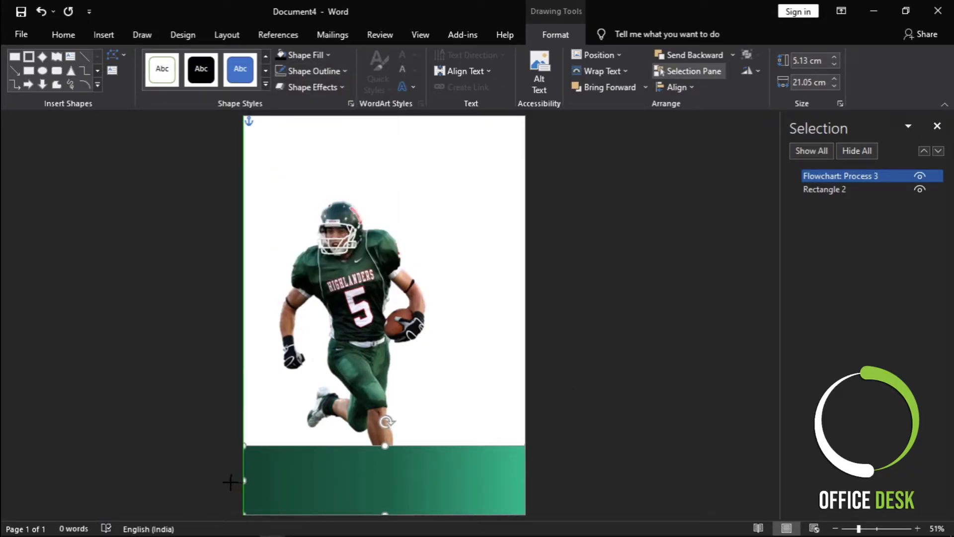
{"action": "left_click", "coordinate": [477, 388]}
Step: Bring the football player picture in front of the green band
{"action": "left_click", "coordinate": [353, 299]}
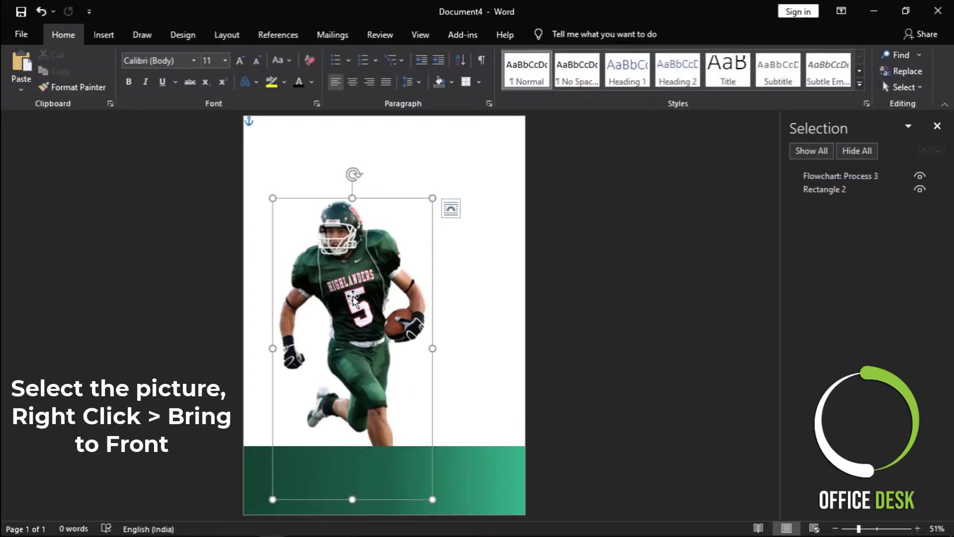
{"action": "right_click", "coordinate": [353, 298]}
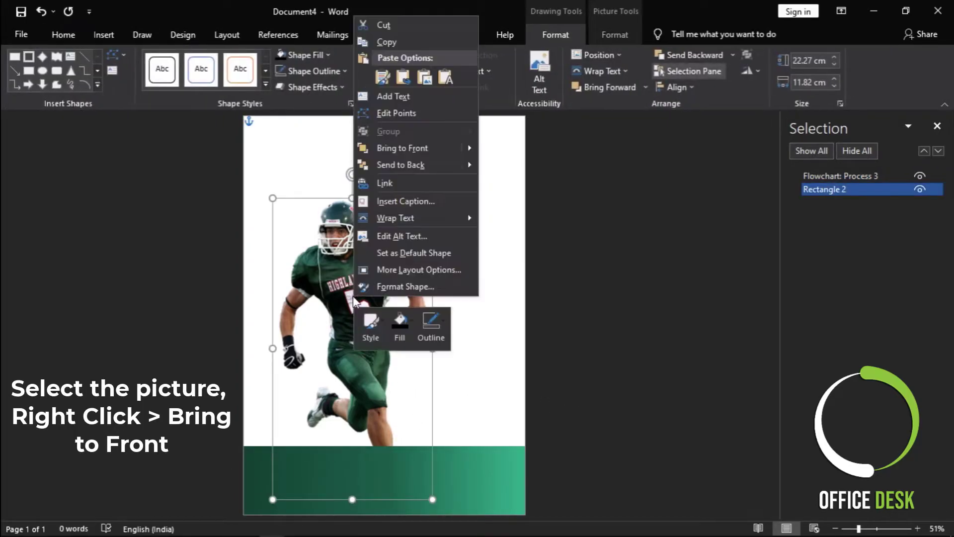
{"action": "left_click", "coordinate": [401, 148]}
{"action": "left_click", "coordinate": [594, 341]}
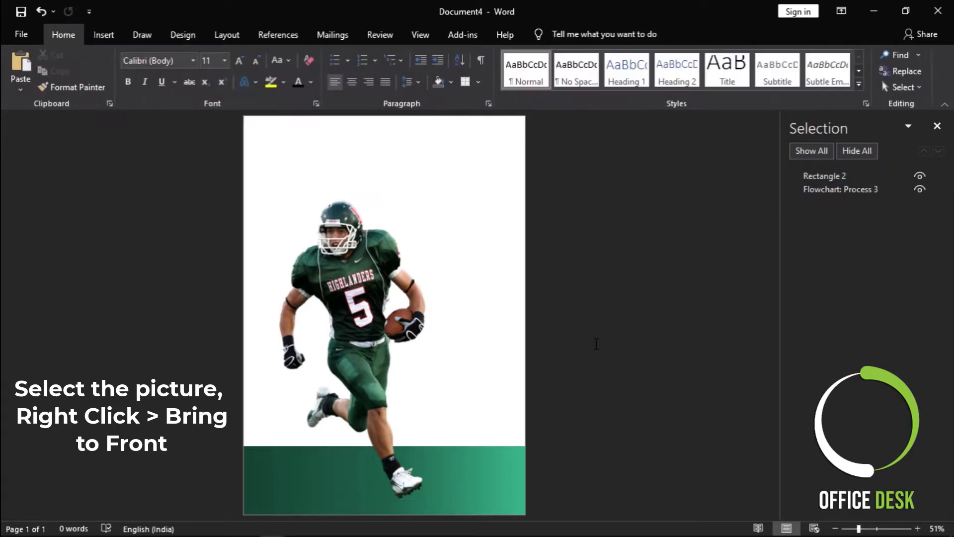
Step: Draw a Double Wave shape and stretch it across the full page width above the green band
{"action": "left_click", "coordinate": [104, 35]}
{"action": "left_click", "coordinate": [189, 56]}
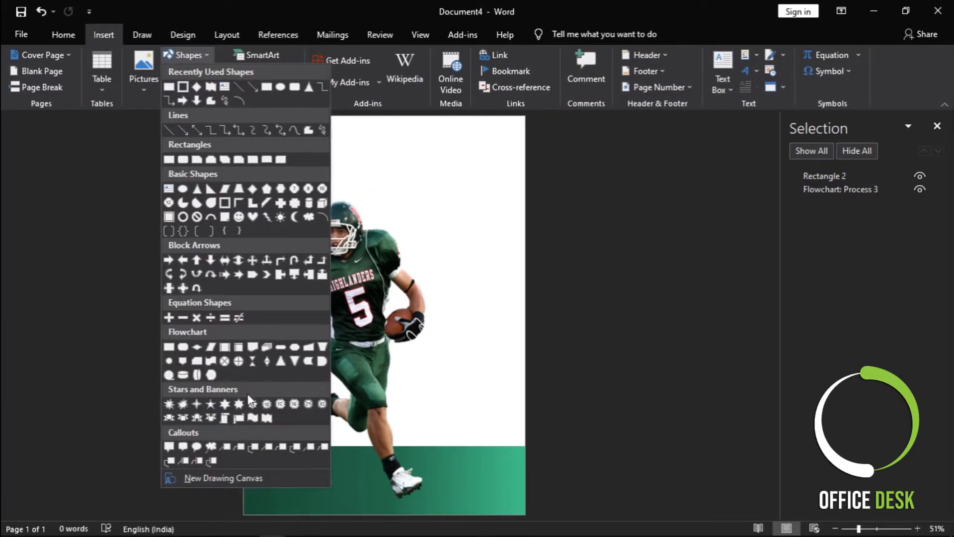
{"action": "left_click", "coordinate": [267, 418]}
{"action": "mouse_move", "coordinate": [251, 271]}
{"action": "left_mouse_down"}
{"action": "mouse_move", "coordinate": [472, 438]}
{"action": "mouse_move", "coordinate": [524, 457]}
{"action": "left_mouse_up"}
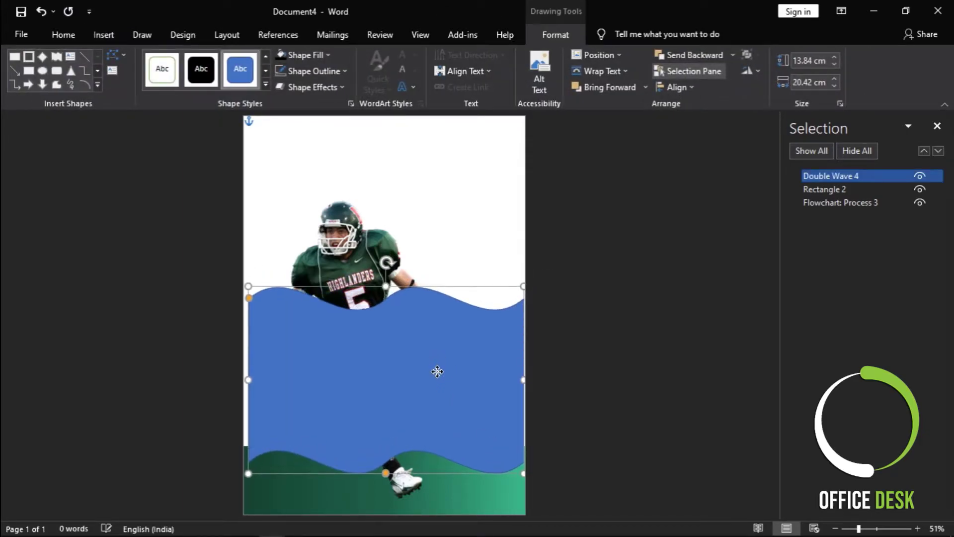
{"action": "left_click_drag", "start_coordinate": [437, 355], "coordinate": [431, 373]}
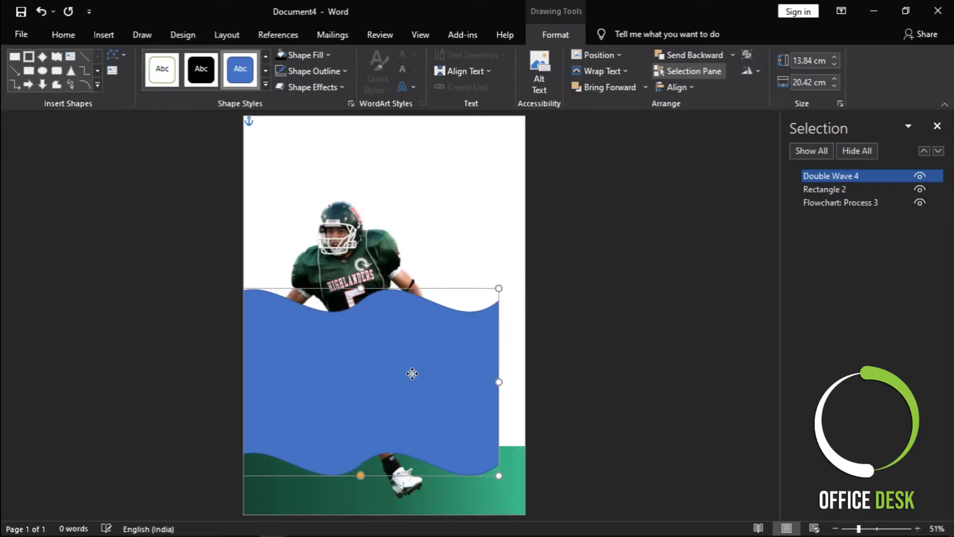
{"action": "left_click_drag", "start_coordinate": [417, 374], "coordinate": [429, 377]}
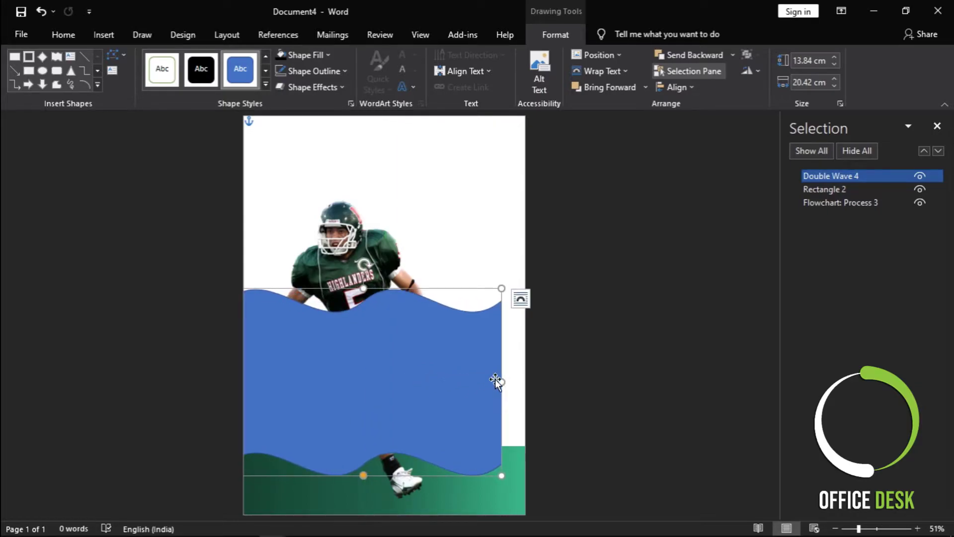
{"action": "left_click_drag", "start_coordinate": [503, 383], "coordinate": [525, 382]}
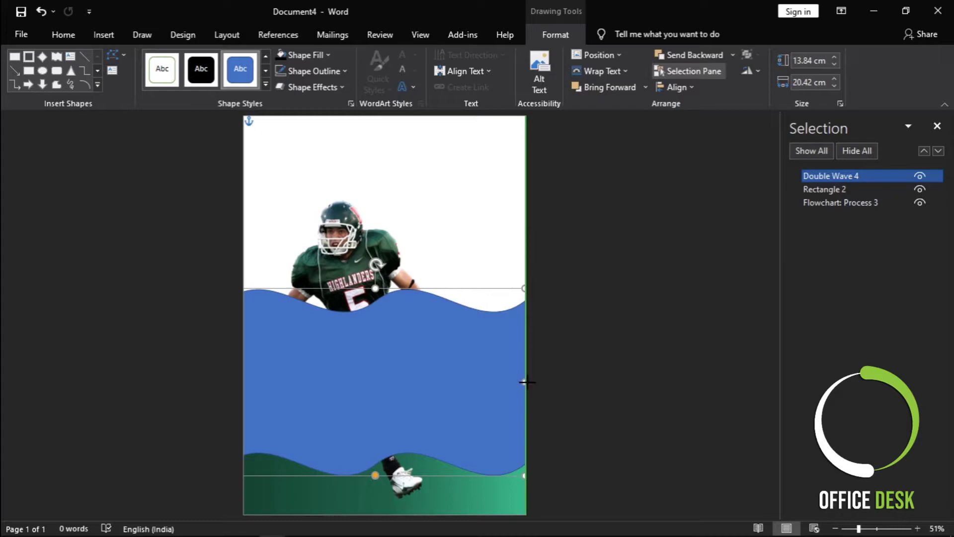
Step: Fill the wave white and remove its outline
{"action": "left_click", "coordinate": [559, 365]}
{"action": "left_click", "coordinate": [454, 344]}
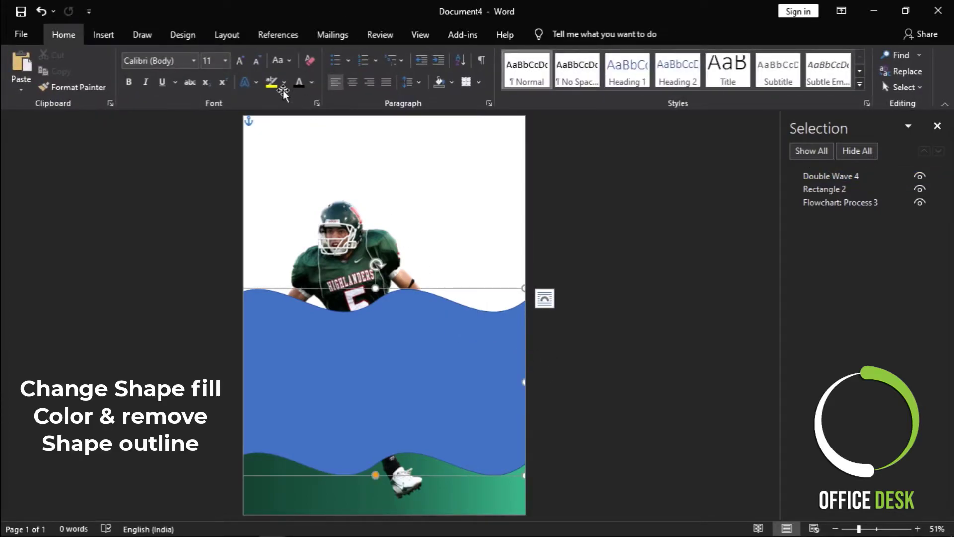
{"action": "left_click", "coordinate": [297, 54]}
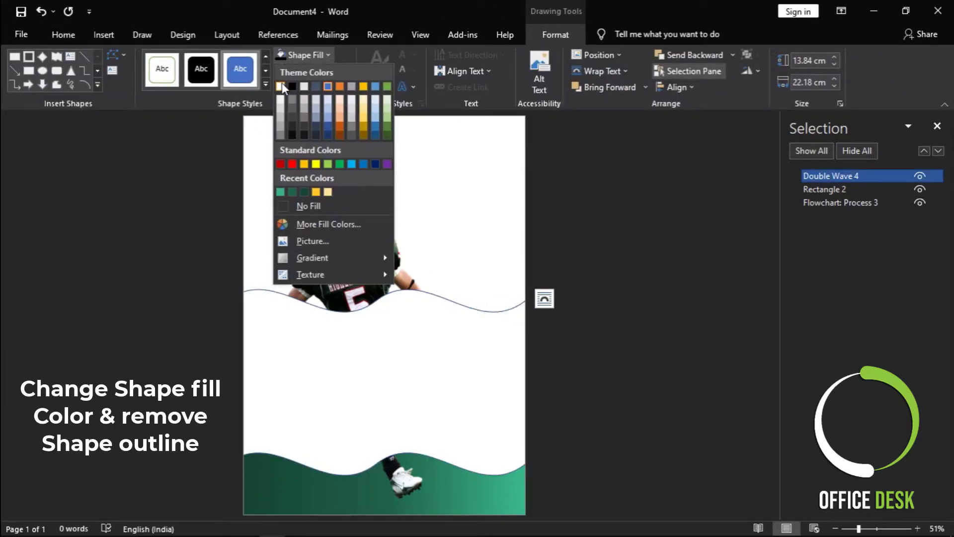
{"action": "left_click", "coordinate": [282, 83]}
{"action": "left_click", "coordinate": [299, 74]}
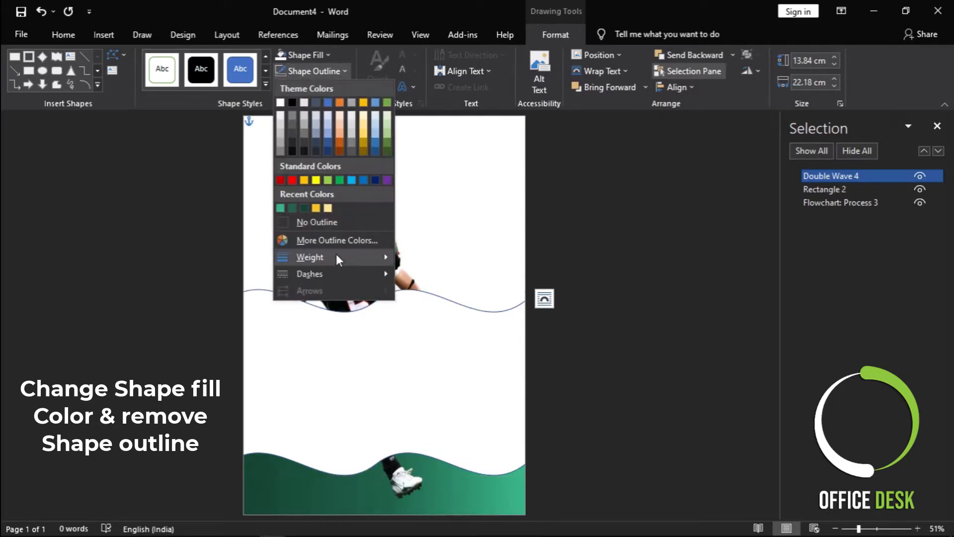
{"action": "left_click", "coordinate": [330, 225]}
{"action": "left_click", "coordinate": [367, 254]}
Step: Bring the football player picture in front of the white wave
{"action": "right_click", "coordinate": [368, 253]}
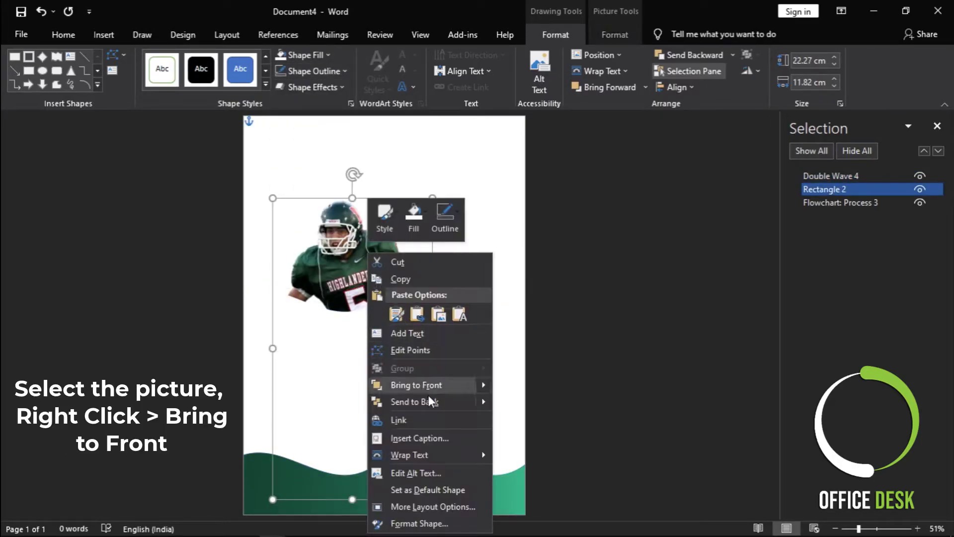
{"action": "left_click", "coordinate": [456, 383]}
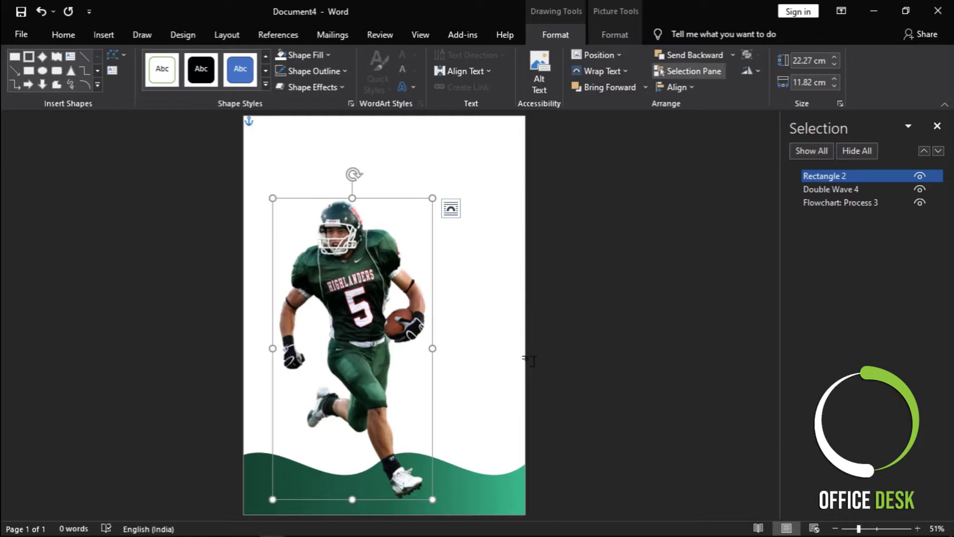
{"action": "left_click", "coordinate": [490, 297]}
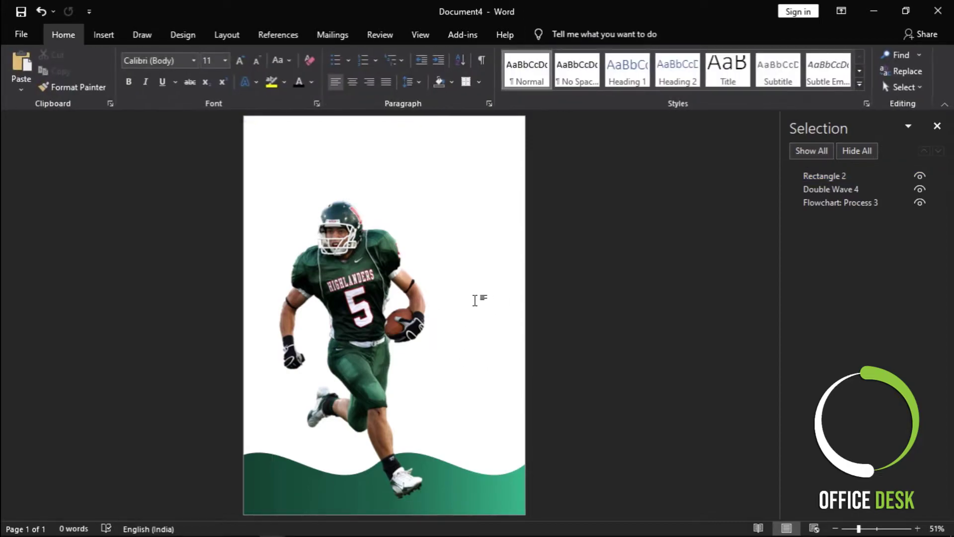
Step: Nudge the wave slightly up and the player picture slightly up and left
{"action": "left_click", "coordinate": [514, 346]}
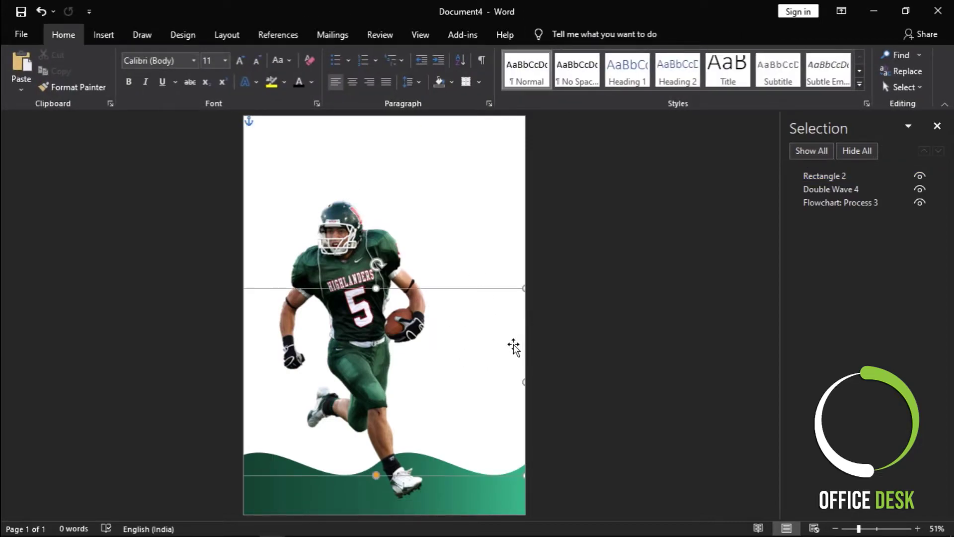
{"action": "left_click_drag", "start_coordinate": [514, 347], "coordinate": [513, 341]}
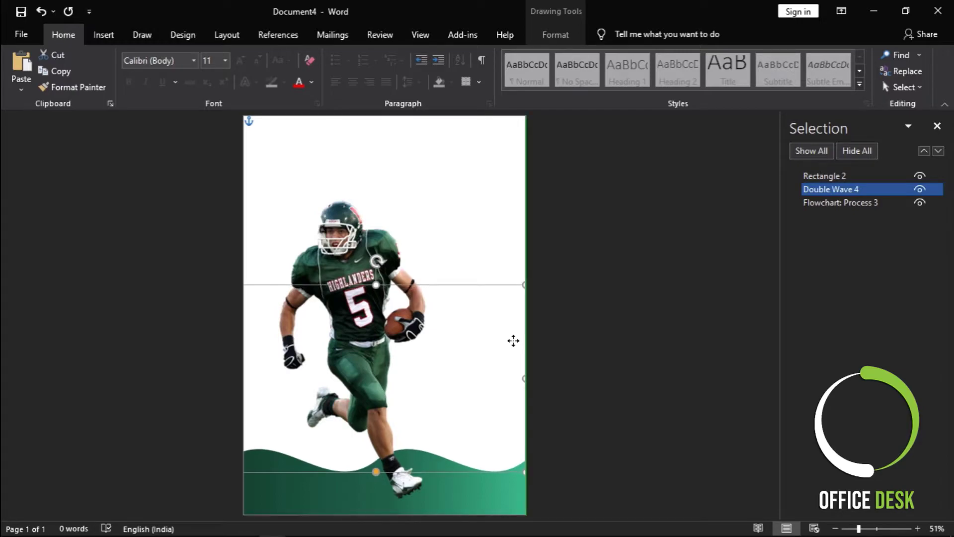
{"action": "left_click", "coordinate": [457, 313]}
{"action": "left_click_drag", "start_coordinate": [374, 256], "coordinate": [369, 254]}
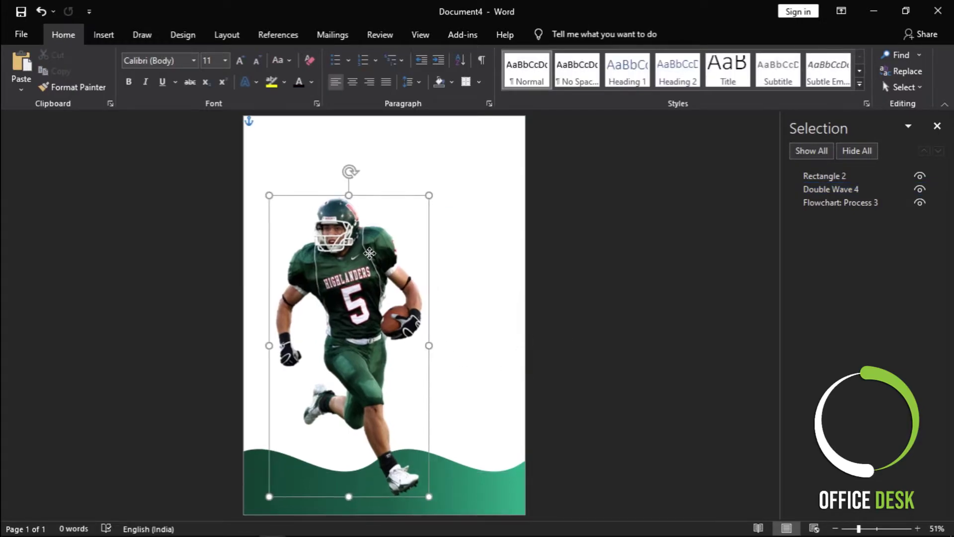
{"action": "left_click", "coordinate": [494, 311]}
{"action": "left_click", "coordinate": [496, 310]}
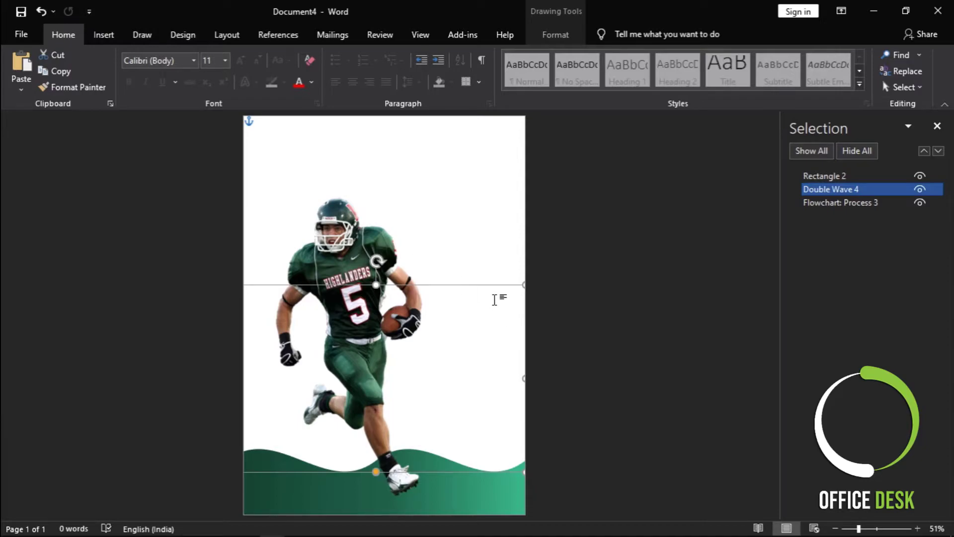
Step: Duplicate the wave, shrink the copy and place it beside the player's right side
{"action": "key", "text": "ctrl+c"}
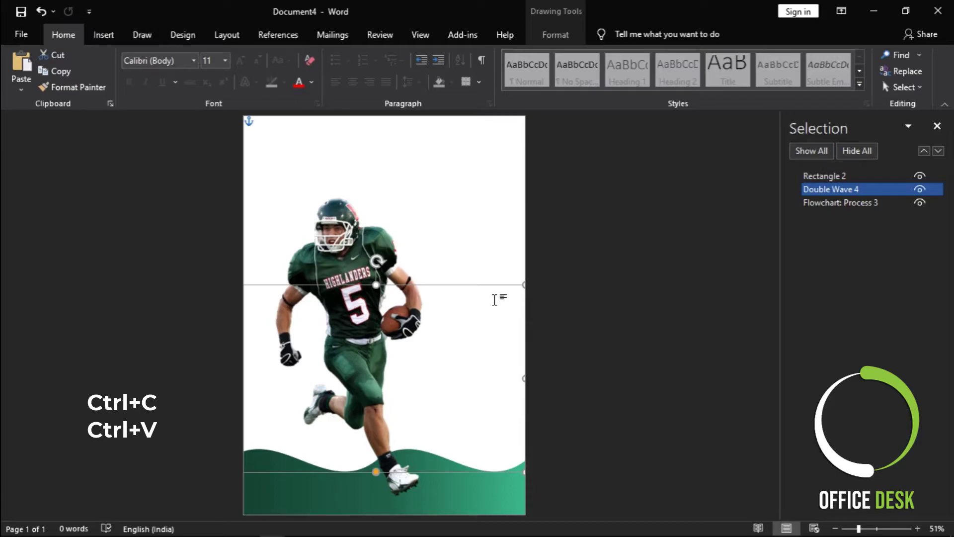
{"action": "key", "text": "ctrl+v"}
{"action": "left_click_drag", "start_coordinate": [460, 345], "coordinate": [409, 237]}
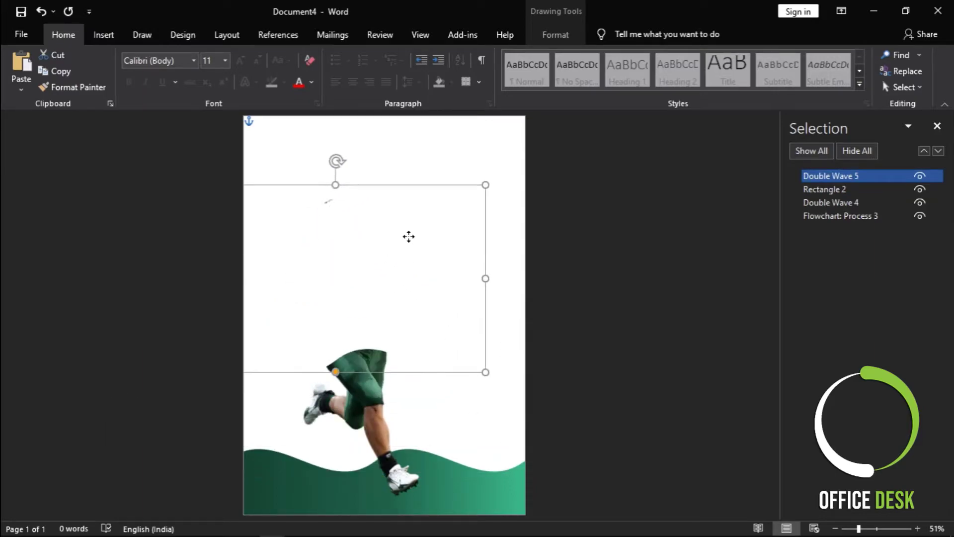
{"action": "left_click_drag", "start_coordinate": [483, 183], "coordinate": [335, 279]}
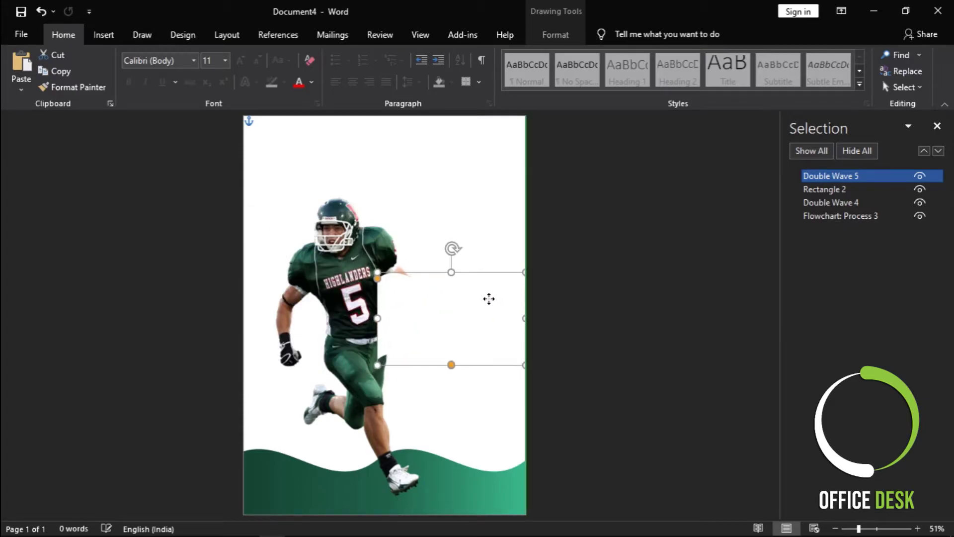
{"action": "left_click_drag", "start_coordinate": [339, 307], "coordinate": [480, 299]}
Step: Give the small wave a gradient fill with its first stop yellow
{"action": "left_click", "coordinate": [541, 42]}
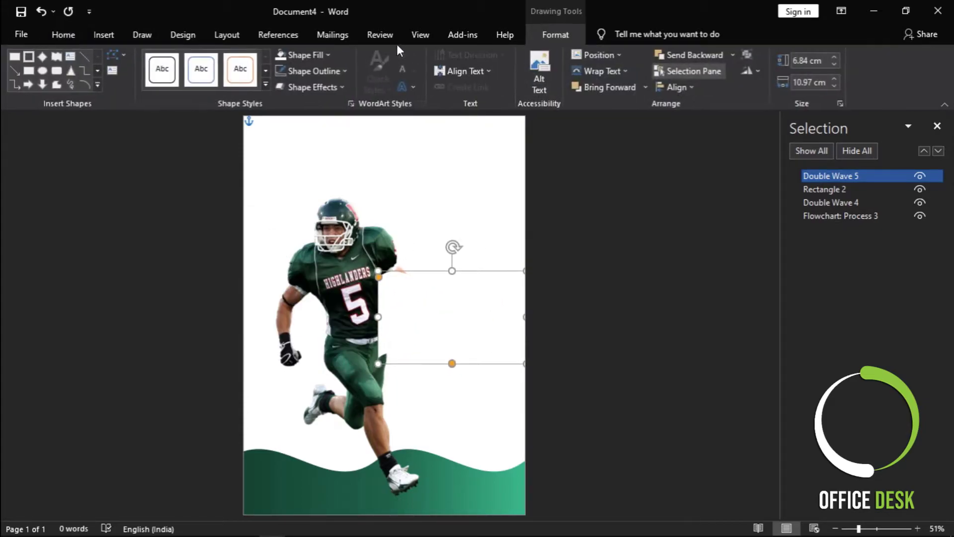
{"action": "left_click", "coordinate": [327, 56]}
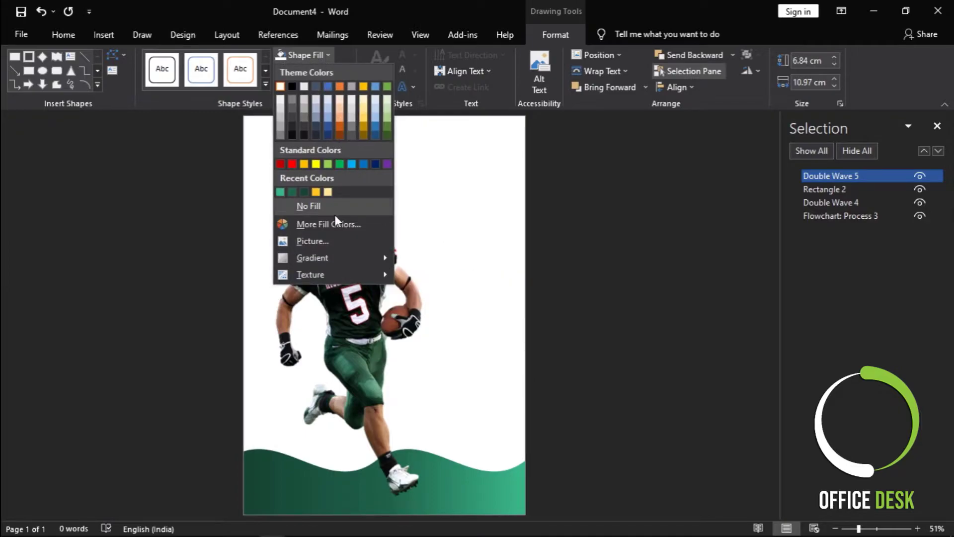
{"action": "left_click", "coordinate": [396, 5]}
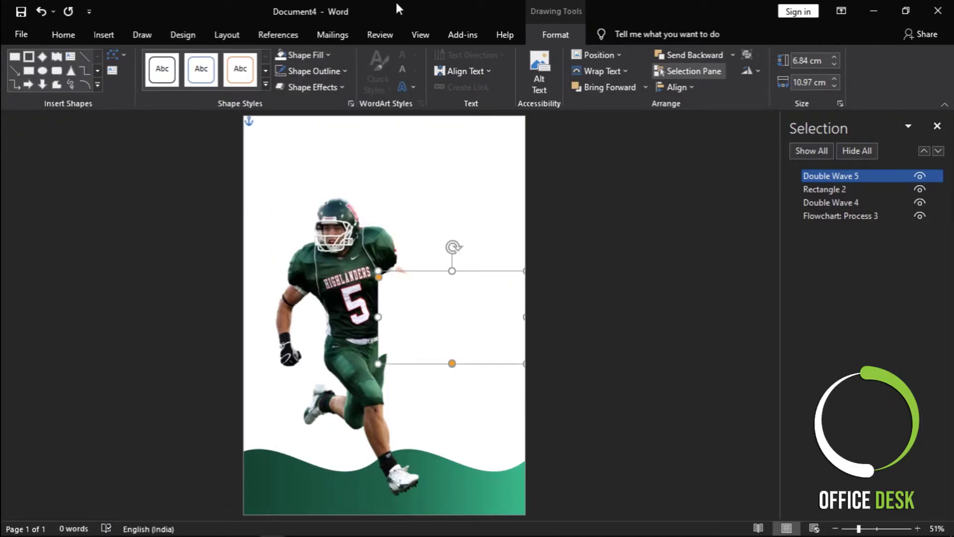
{"action": "left_click", "coordinate": [351, 103]}
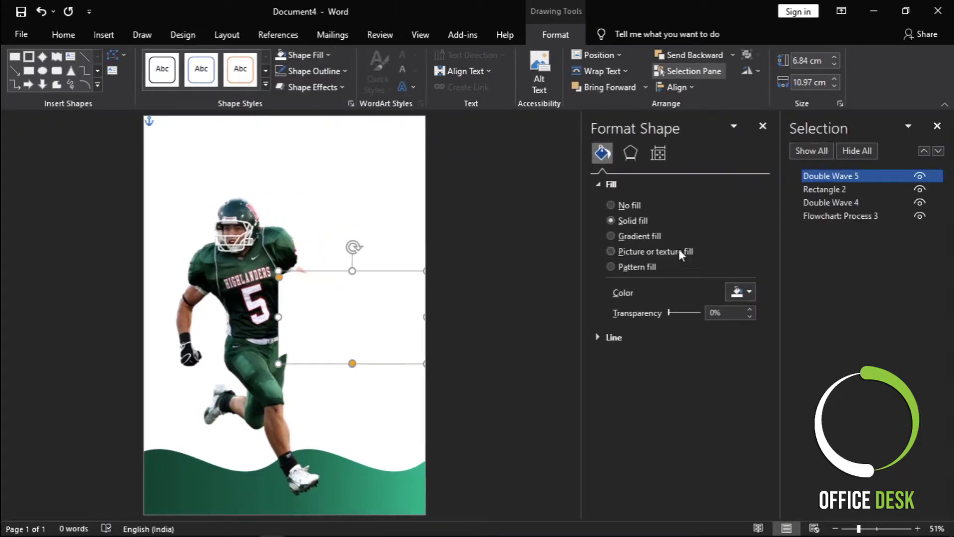
{"action": "left_click", "coordinate": [642, 237]}
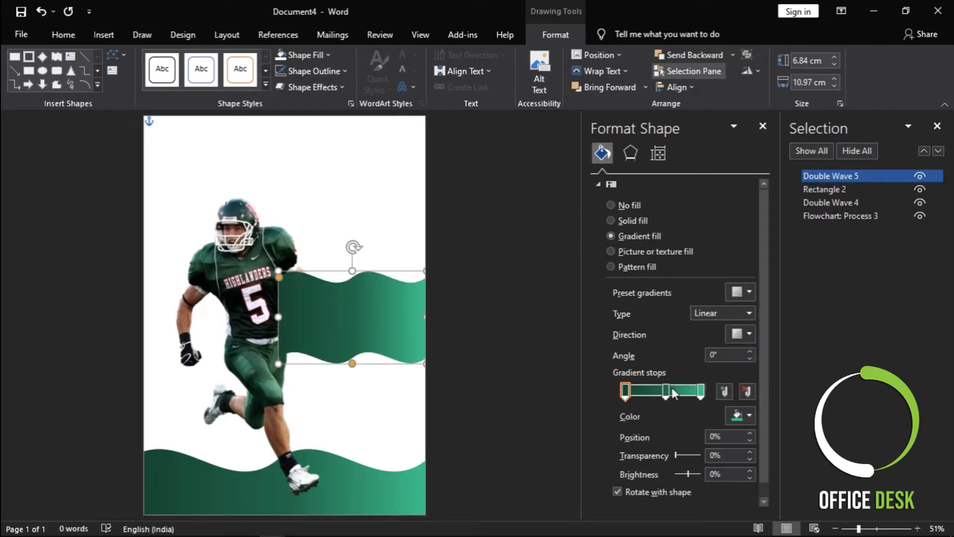
{"action": "left_click", "coordinate": [749, 415]}
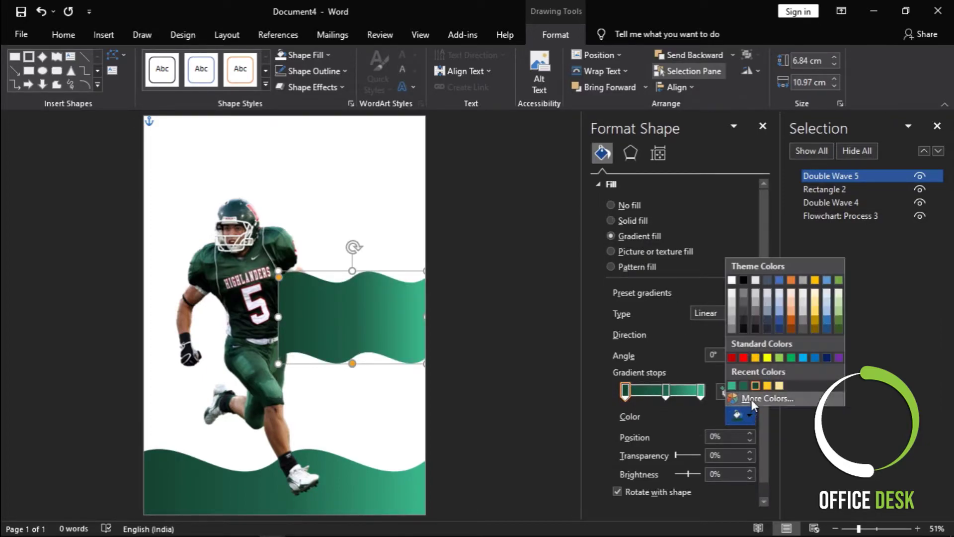
{"action": "left_click", "coordinate": [768, 386]}
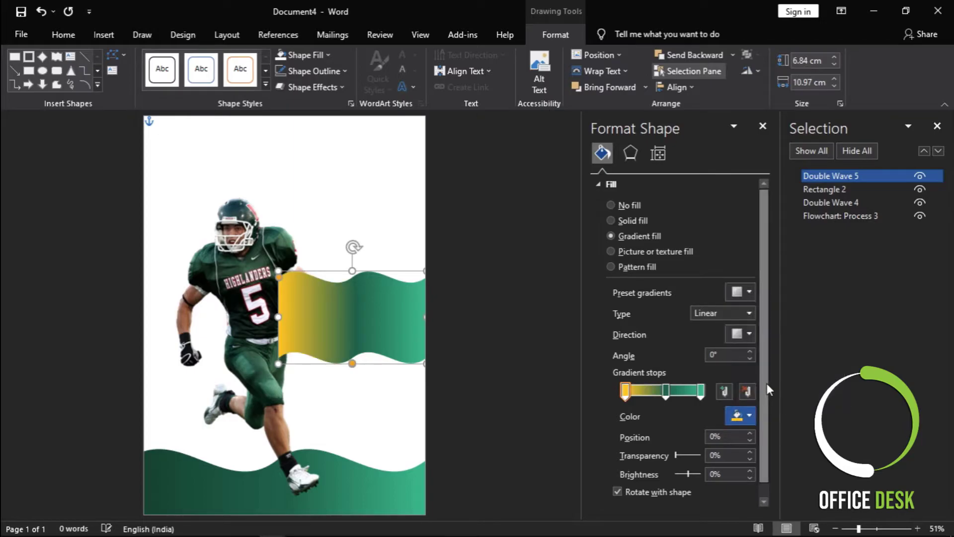
Step: Make the middle gradient stop light yellow and the right stop yellow
{"action": "left_click", "coordinate": [667, 391]}
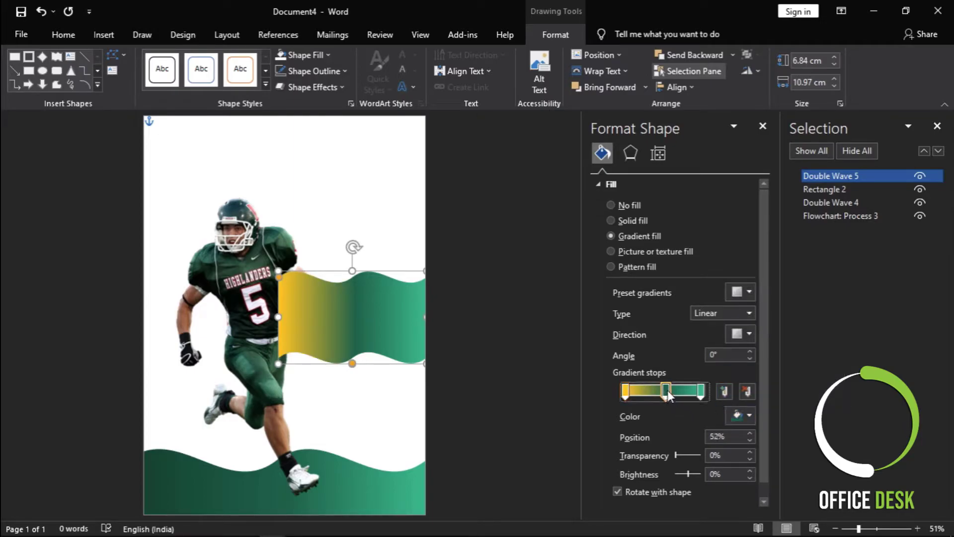
{"action": "left_click", "coordinate": [749, 414]}
{"action": "left_click", "coordinate": [739, 391]}
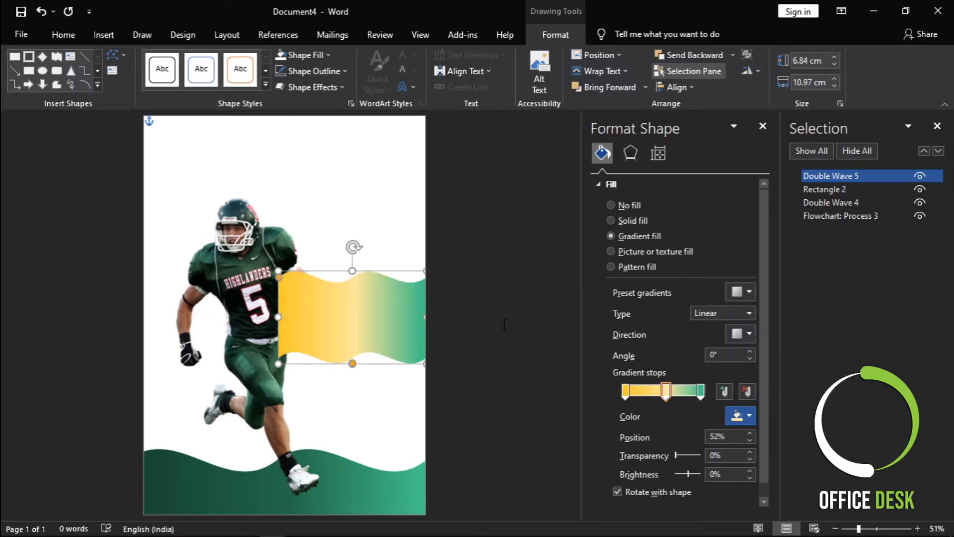
{"action": "left_click", "coordinate": [700, 392]}
{"action": "left_click", "coordinate": [749, 414]}
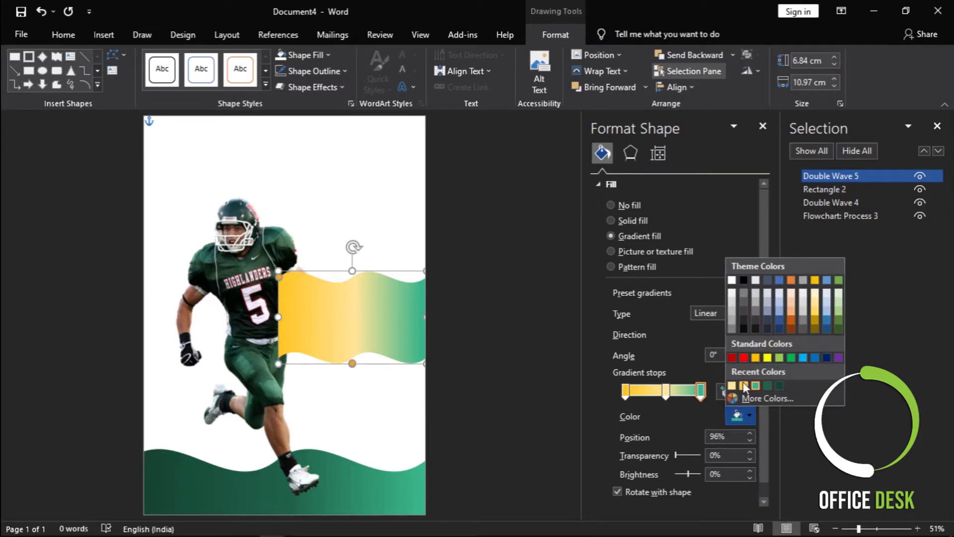
{"action": "left_click", "coordinate": [744, 386]}
{"action": "left_click", "coordinate": [318, 248]}
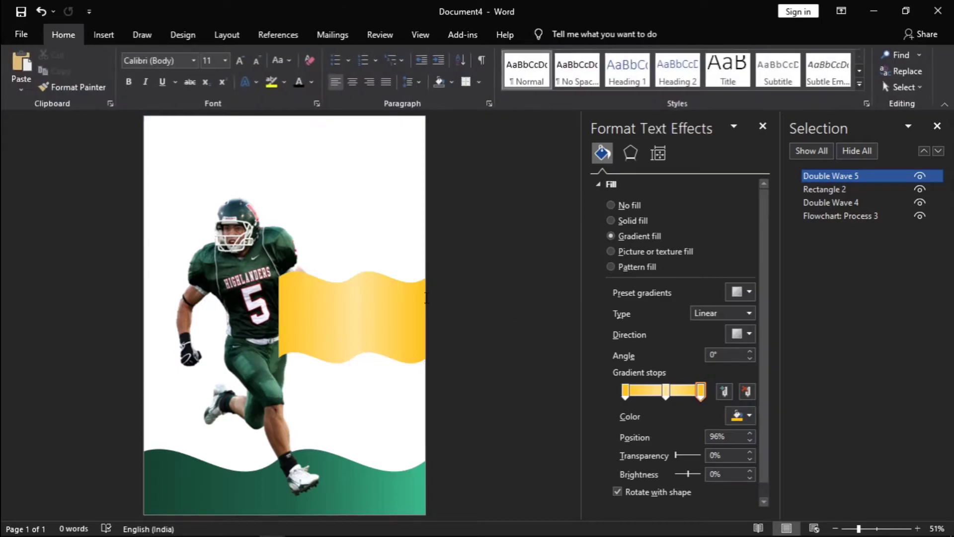
{"action": "left_click", "coordinate": [254, 253]}
Step: Bring the player picture in front of the waves
{"action": "right_click", "coordinate": [250, 250]}
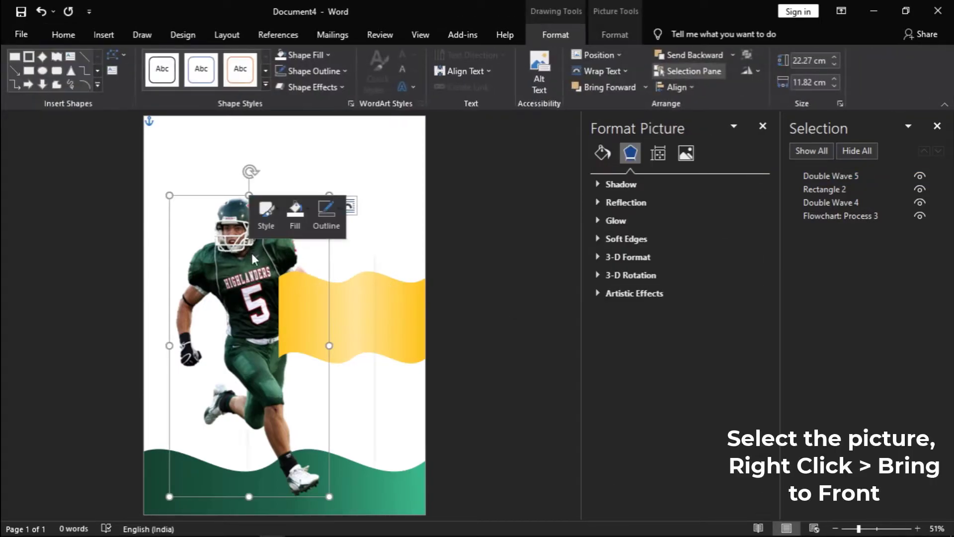
{"action": "left_click", "coordinate": [298, 383]}
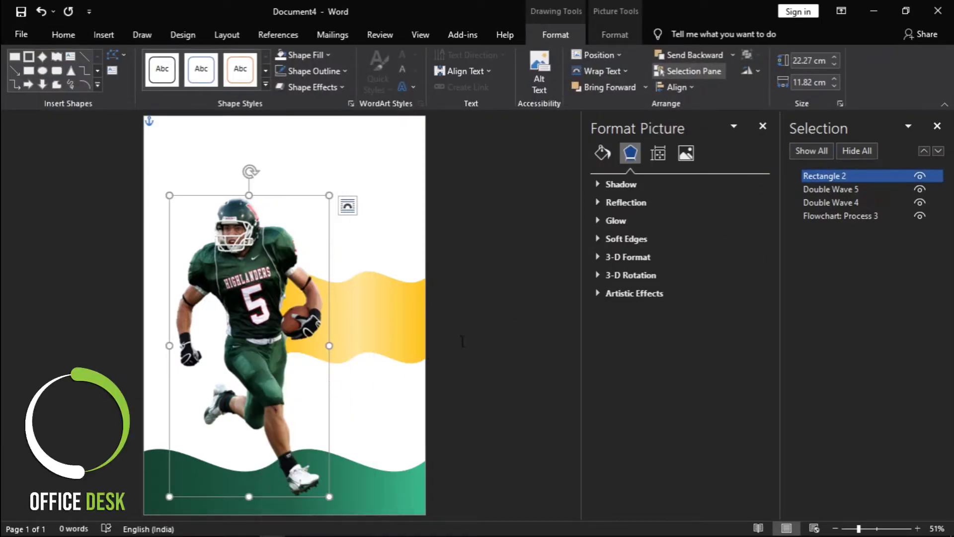
{"action": "left_click", "coordinate": [515, 351]}
Step: Set the yellow wave's height to 8.36 cm and move it slightly higher
{"action": "left_click", "coordinate": [415, 309]}
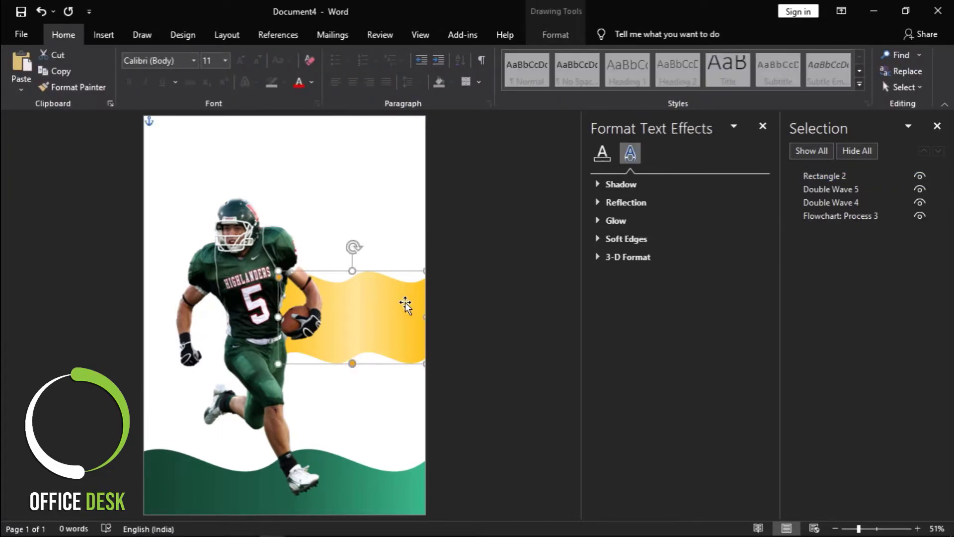
{"action": "left_click", "coordinate": [760, 131]}
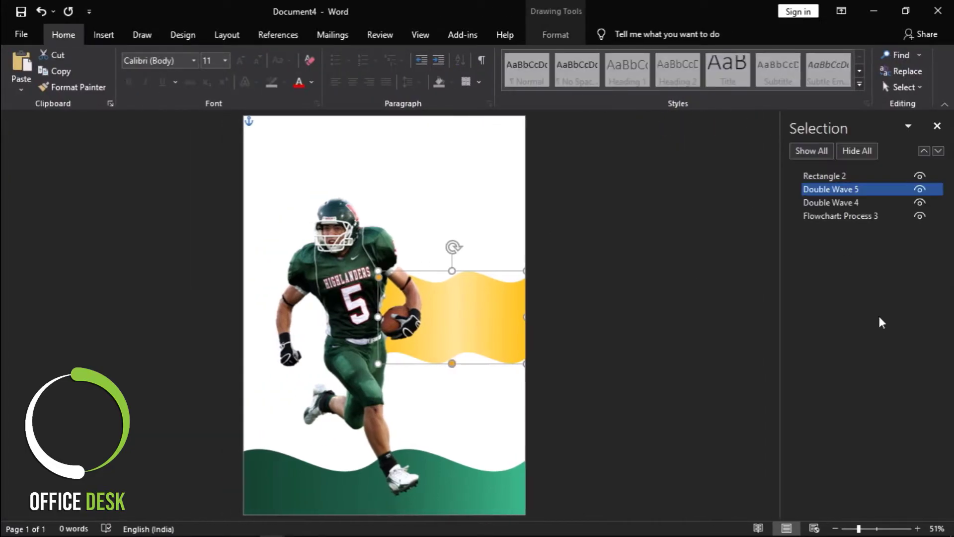
{"action": "left_click", "coordinate": [552, 36]}
{"action": "left_click", "coordinate": [809, 60]}
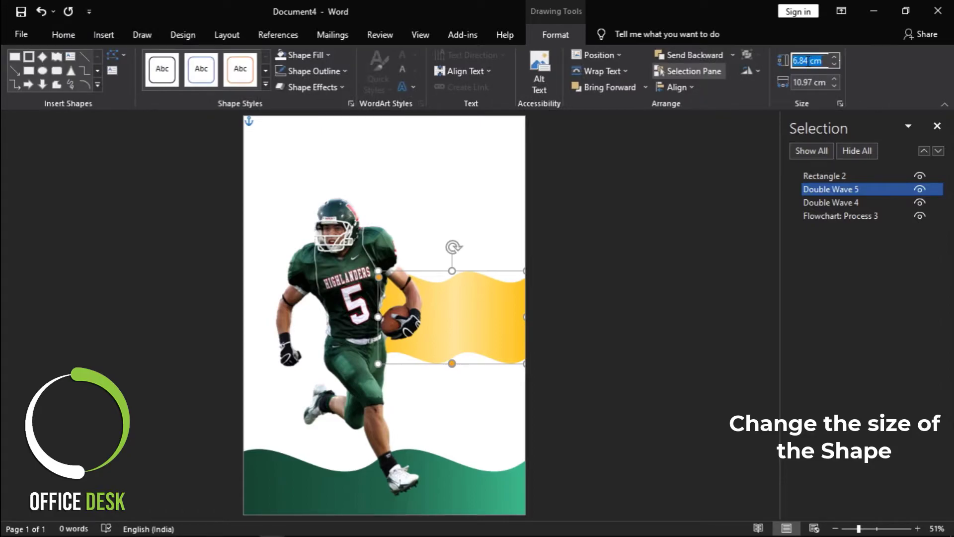
{"action": "type", "text": "8.3"}
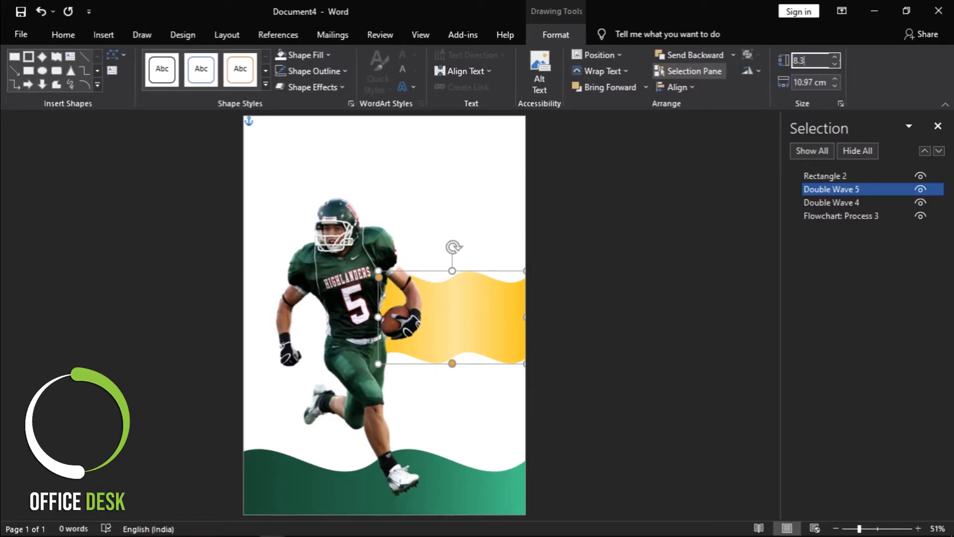
{"action": "type", "text": "6"}
{"action": "key", "text": "Return"}
{"action": "left_click", "coordinate": [671, 202]}
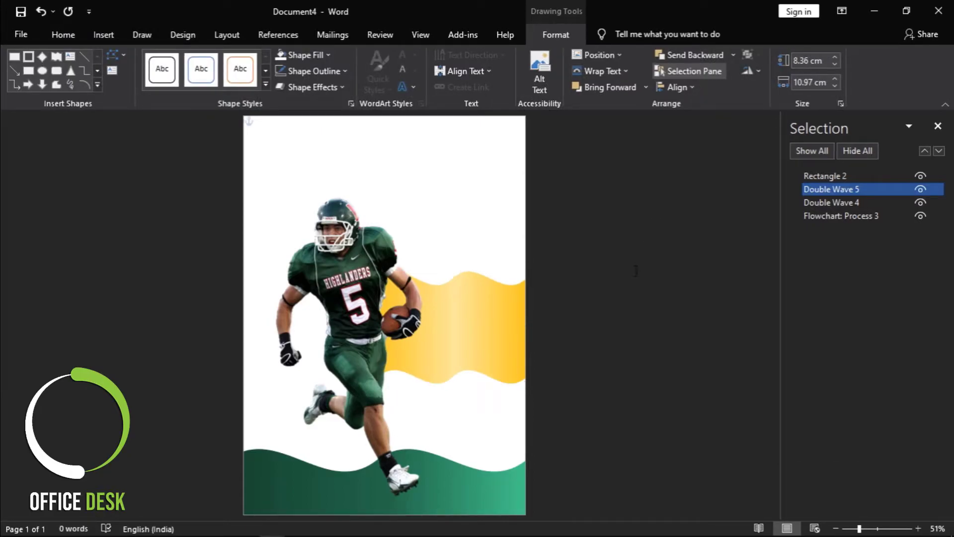
{"action": "left_click_drag", "start_coordinate": [488, 303], "coordinate": [487, 293]}
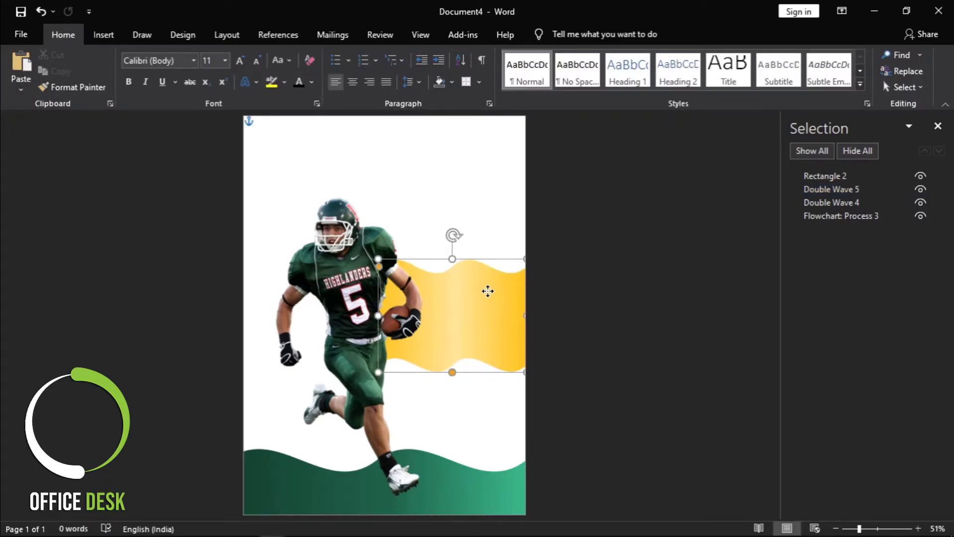
{"action": "left_click", "coordinate": [652, 361]}
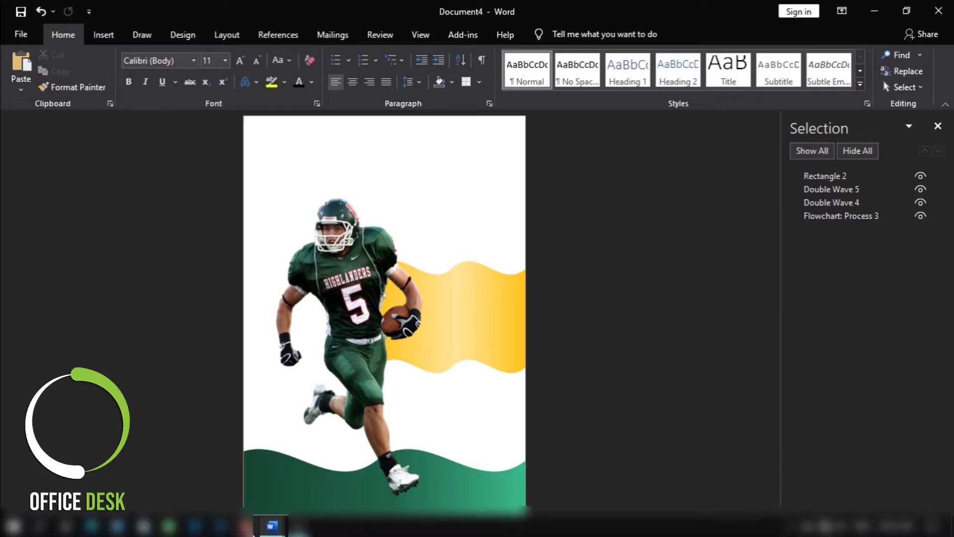
{"action": "mouse_move", "coordinate": [272, 526]}
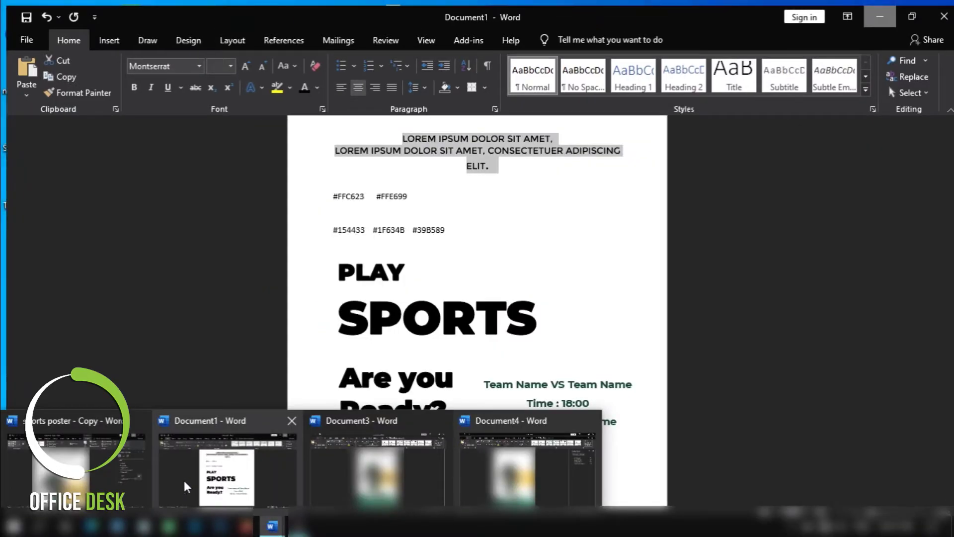
Step: Copy the SPORTS text box from Document1 and paste it centred at the poster's top
{"action": "left_click", "coordinate": [209, 482]}
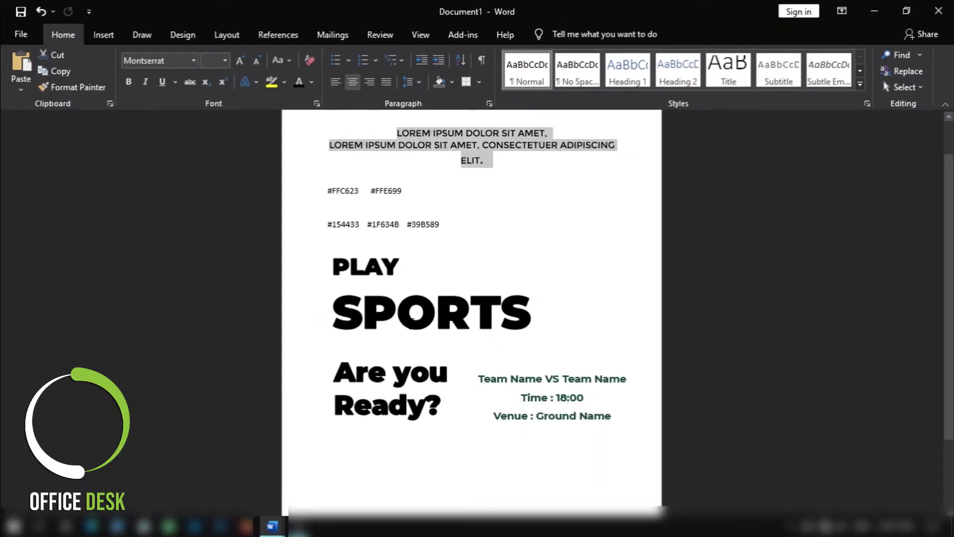
{"action": "left_click", "coordinate": [400, 301]}
{"action": "right_click", "coordinate": [418, 279]}
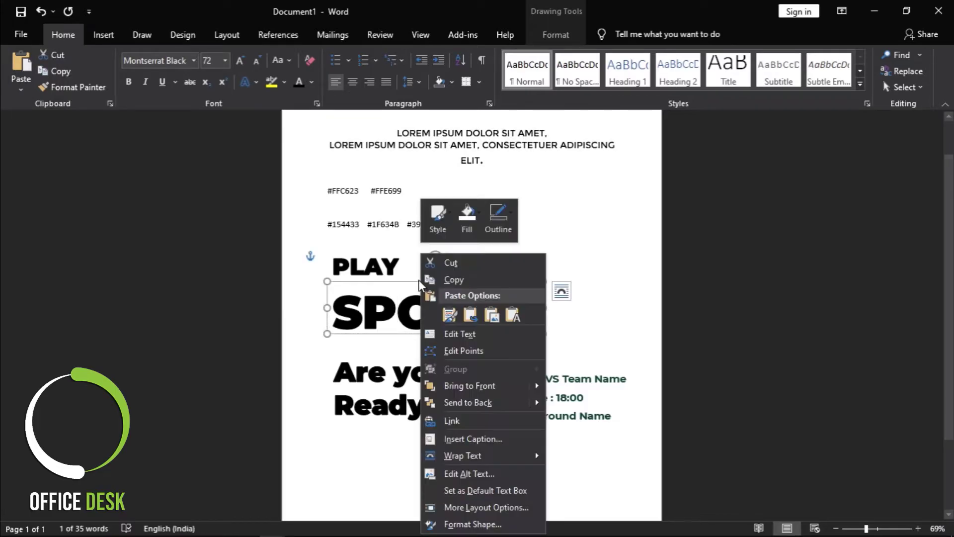
{"action": "left_click", "coordinate": [452, 282]}
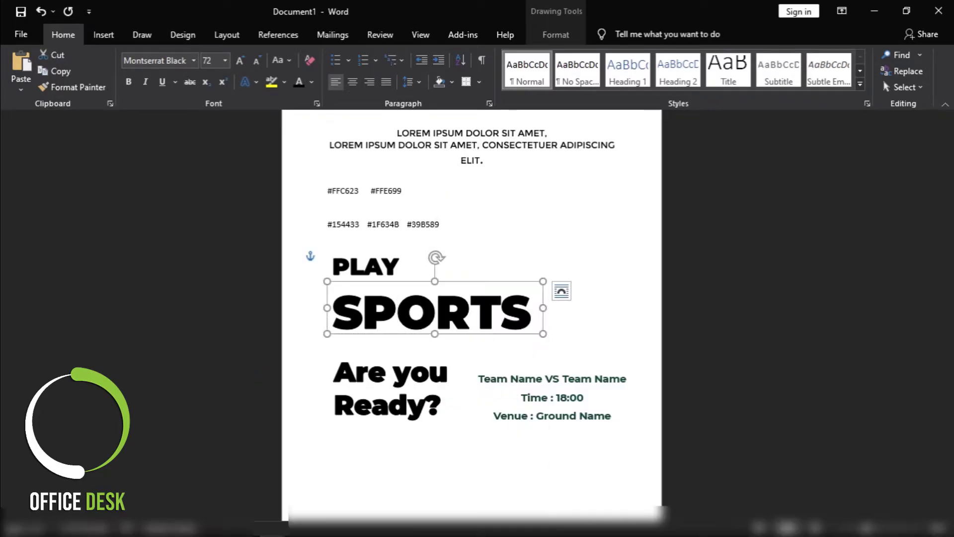
{"action": "left_click", "coordinate": [873, 14]}
{"action": "key", "text": "ctrl+v"}
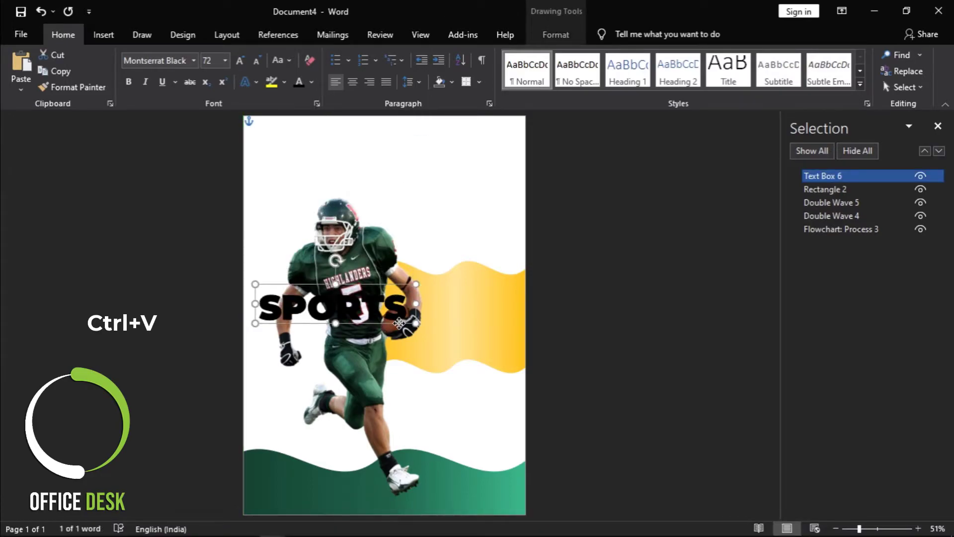
{"action": "left_click_drag", "start_coordinate": [386, 157], "coordinate": [434, 174]}
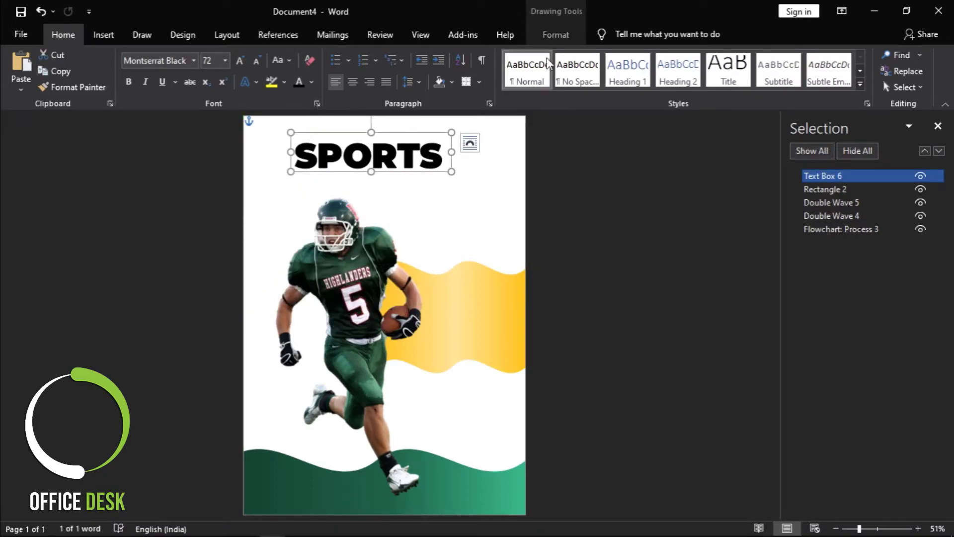
Step: Set the SPORTS text fill to No Fill, move it across the player's chest, and copy it
{"action": "left_click", "coordinate": [556, 34]}
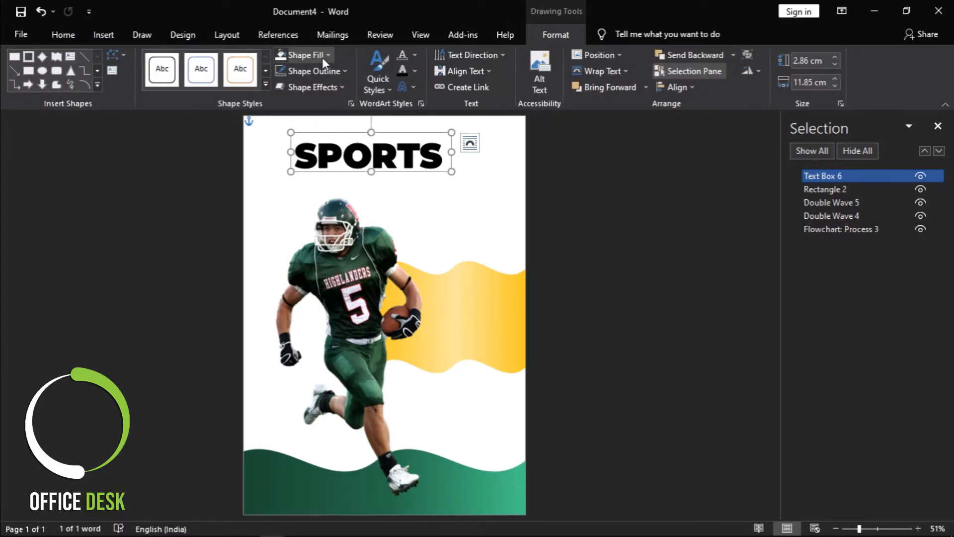
{"action": "left_click", "coordinate": [417, 55]}
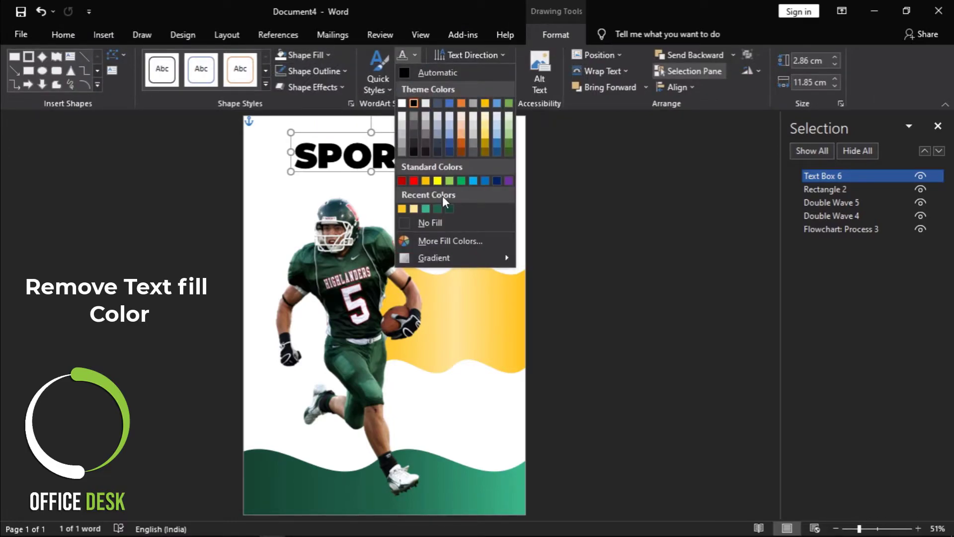
{"action": "left_click", "coordinate": [441, 225]}
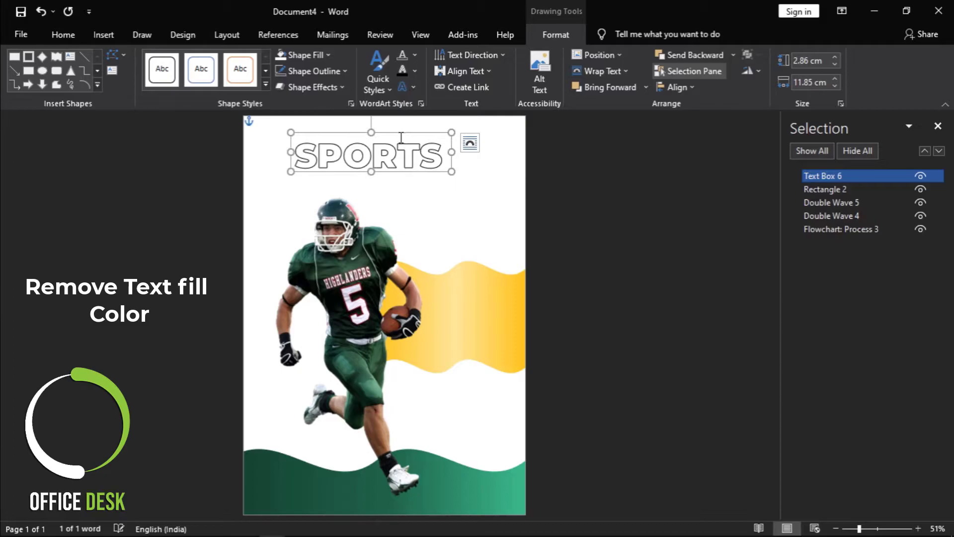
{"action": "mouse_move", "coordinate": [399, 137]}
{"action": "left_mouse_down"}
{"action": "mouse_move", "coordinate": [378, 253]}
{"action": "mouse_move", "coordinate": [369, 249]}
{"action": "left_mouse_up"}
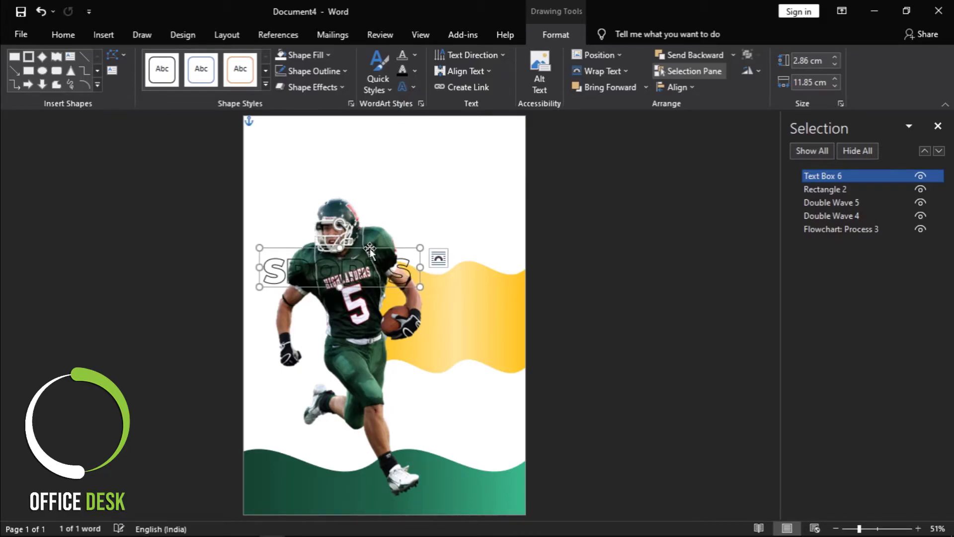
{"action": "key", "text": "ctrl+c"}
Step: Paste three more SPORTS copies, stacking them one below another
{"action": "key", "text": "ctrl+v"}
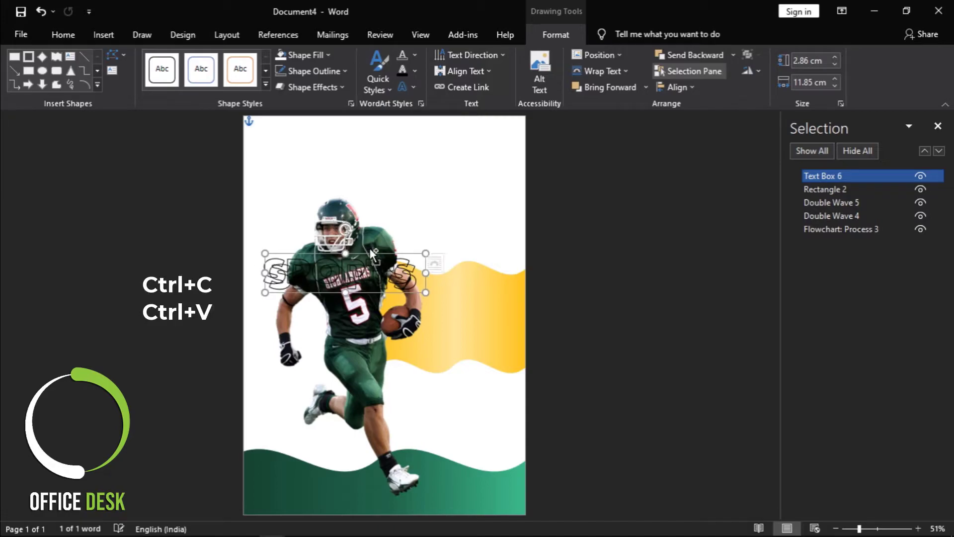
{"action": "left_click_drag", "start_coordinate": [369, 255], "coordinate": [364, 275]}
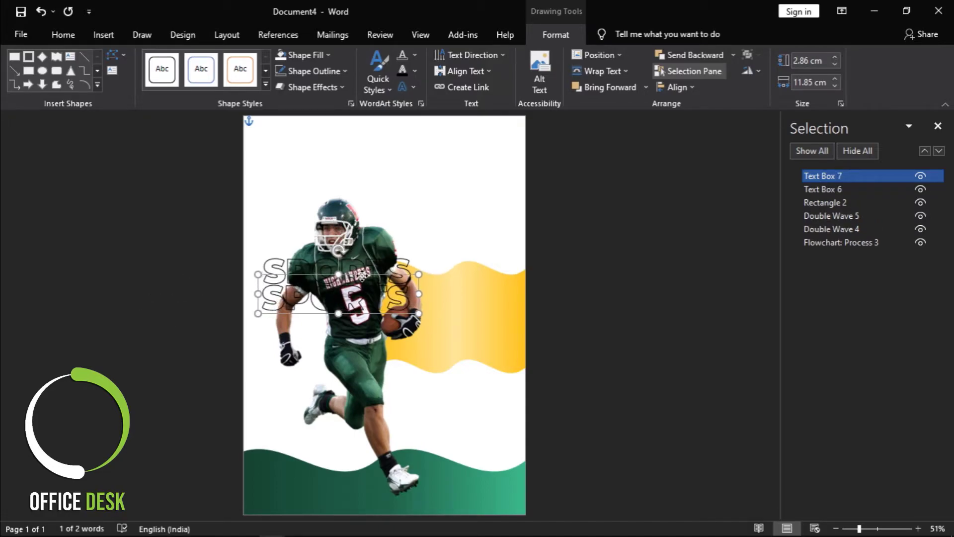
{"action": "key", "text": "ctrl+c"}
{"action": "key", "text": "ctrl+v"}
{"action": "left_click_drag", "start_coordinate": [365, 274], "coordinate": [360, 300]}
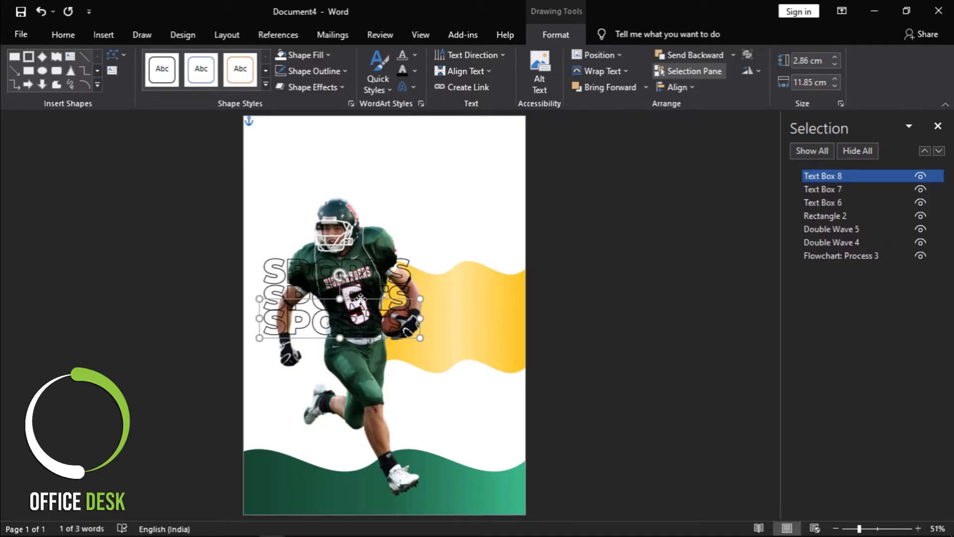
{"action": "key", "text": "ctrl+v"}
{"action": "left_click_drag", "start_coordinate": [362, 307], "coordinate": [354, 325]}
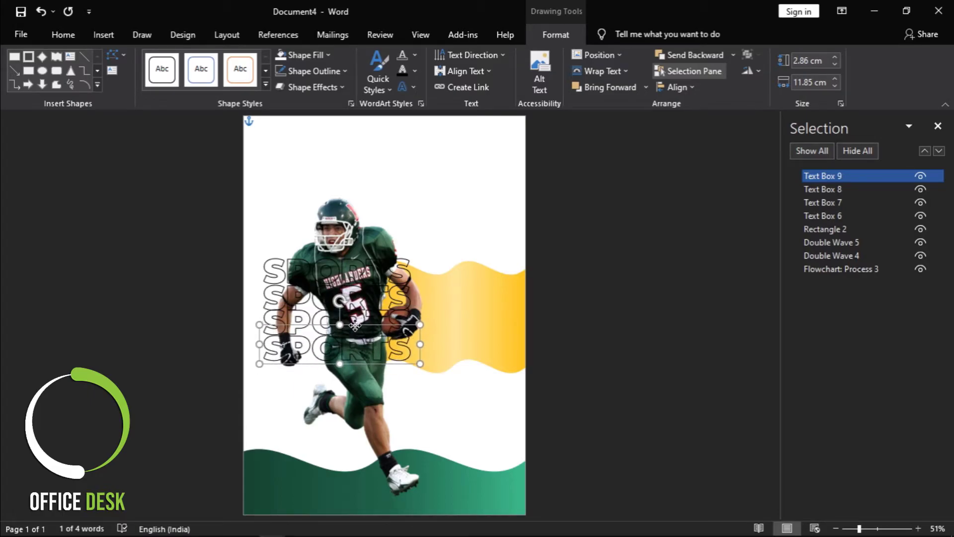
Step: Select Text Boxes 6 to 9 and group them into one group
{"action": "left_click", "coordinate": [831, 190], "text": "ctrl"}
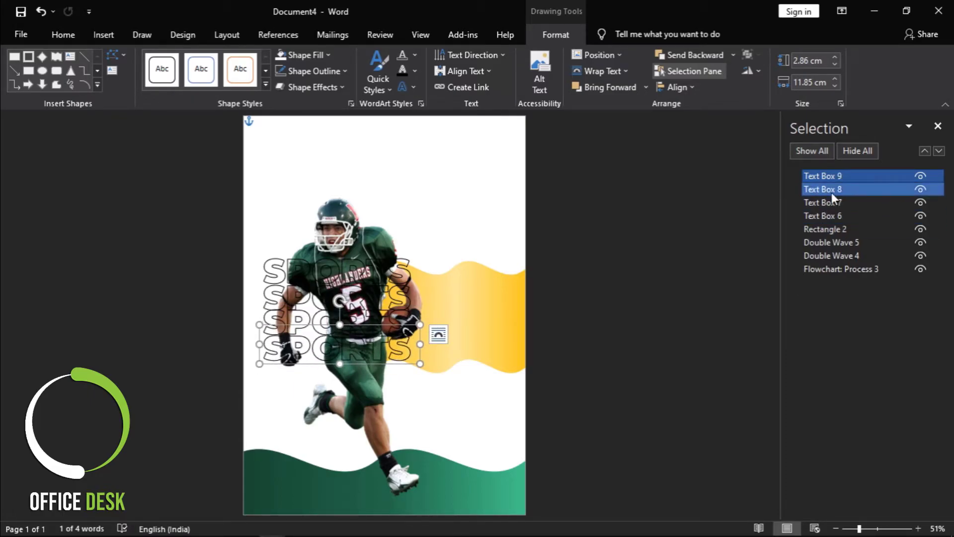
{"action": "left_click", "coordinate": [831, 191]}
{"action": "left_click", "coordinate": [841, 175], "text": "ctrl"}
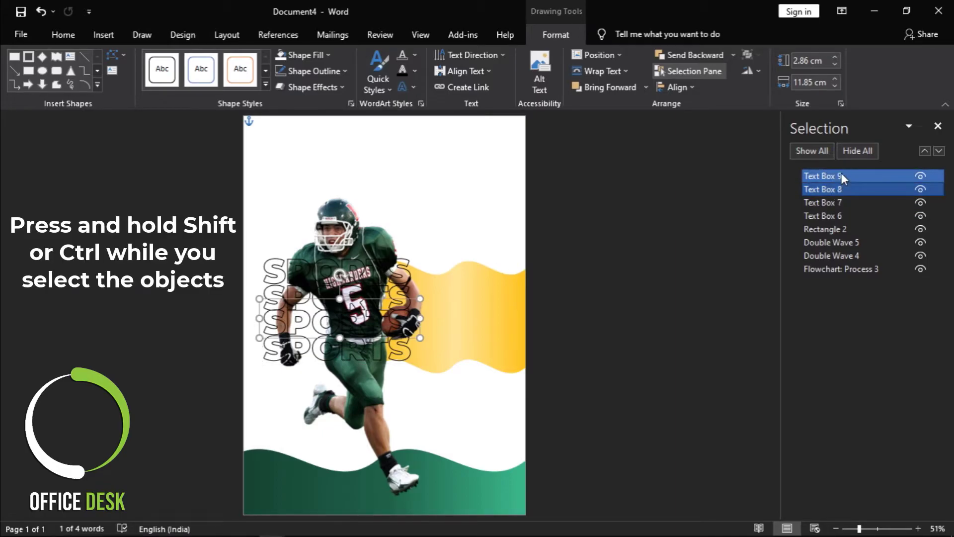
{"action": "left_click", "coordinate": [843, 199], "text": "ctrl"}
{"action": "left_click", "coordinate": [845, 215], "text": "ctrl"}
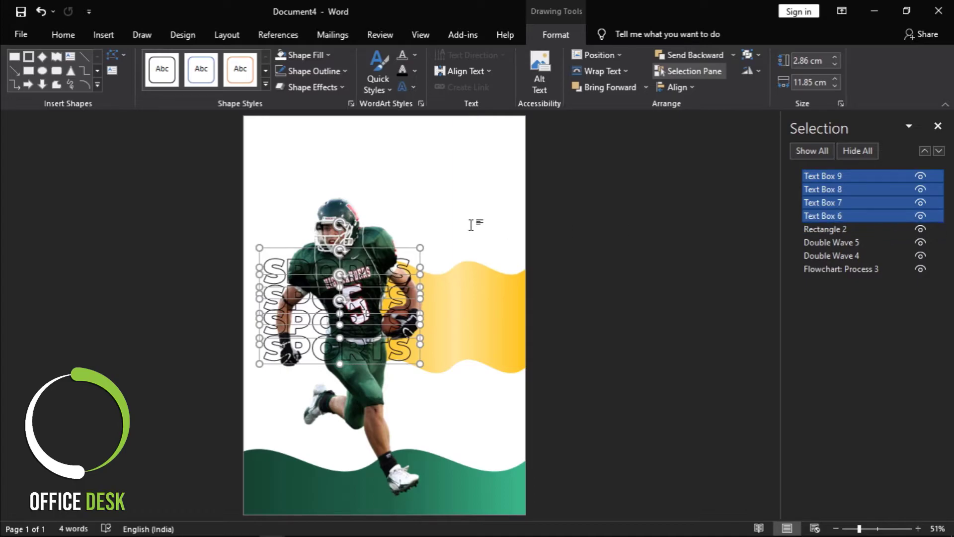
{"action": "right_click", "coordinate": [406, 252]}
{"action": "mouse_move", "coordinate": [440, 329]}
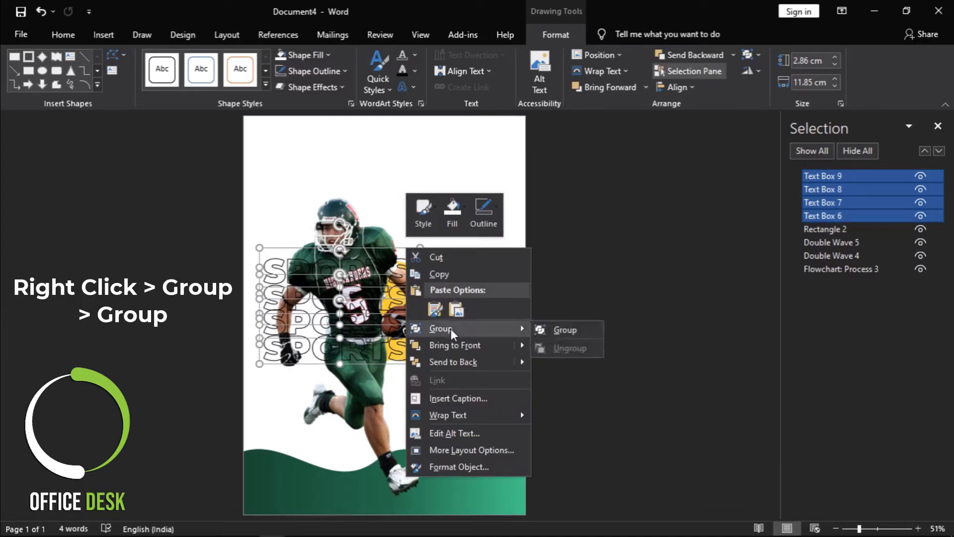
{"action": "left_click", "coordinate": [578, 329]}
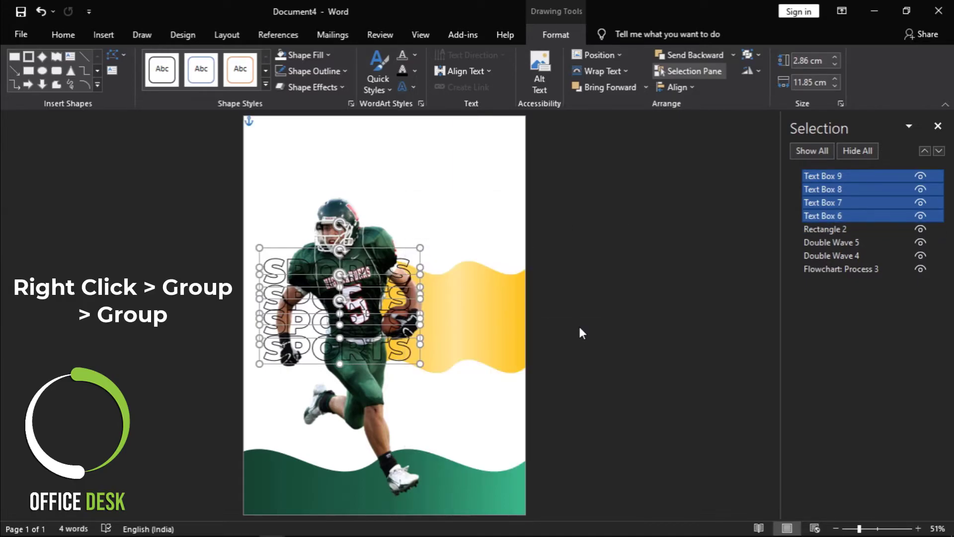
{"action": "left_click", "coordinate": [339, 208]}
{"action": "right_click", "coordinate": [336, 203]}
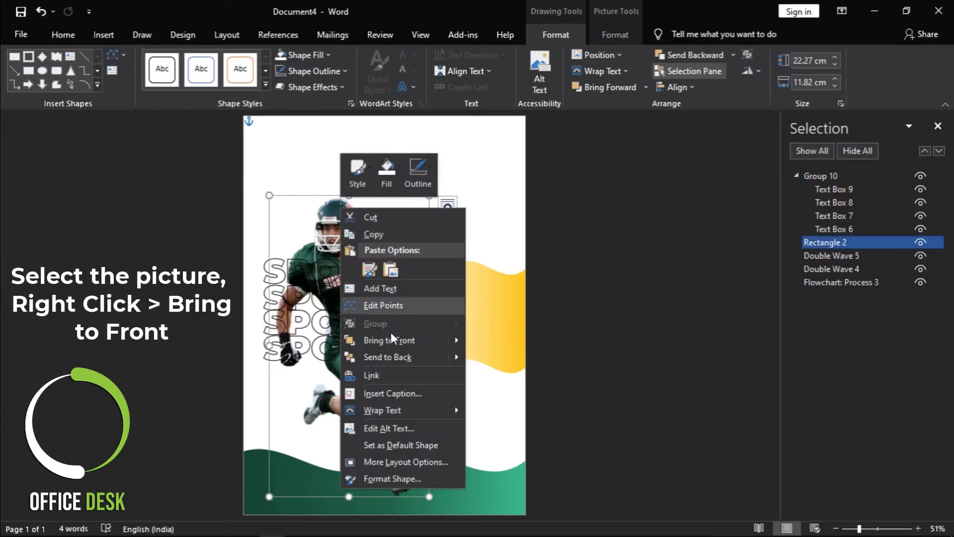
Step: Reorder layers so the player picture sits in front of the SPORTS text and yellow wave
{"action": "left_click", "coordinate": [444, 343]}
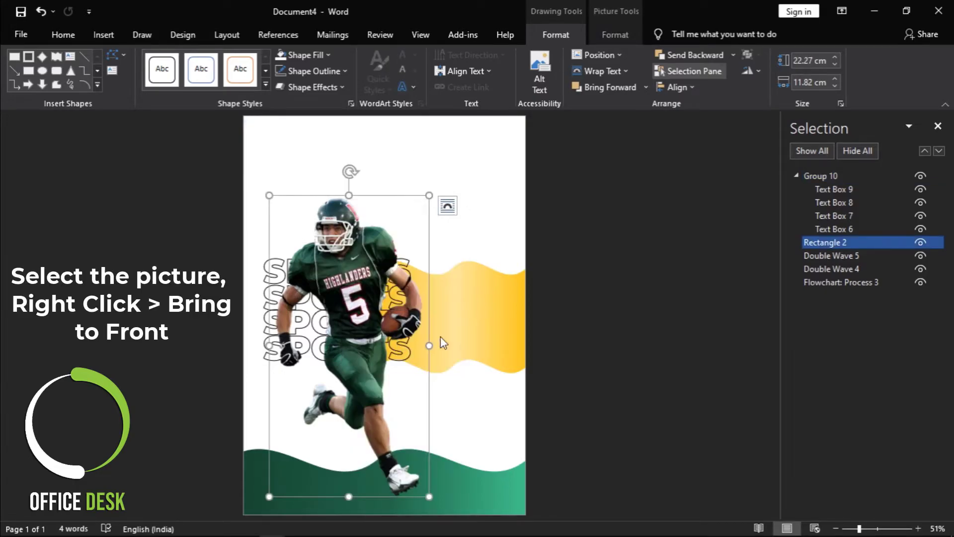
{"action": "right_click", "coordinate": [494, 271]}
{"action": "left_click", "coordinate": [555, 383]}
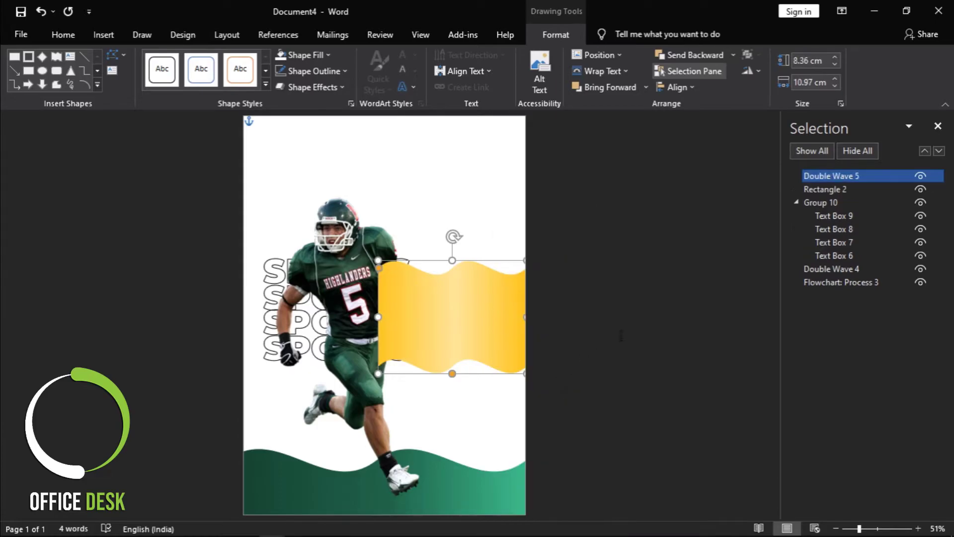
{"action": "left_click", "coordinate": [340, 234]}
{"action": "right_click", "coordinate": [341, 233]}
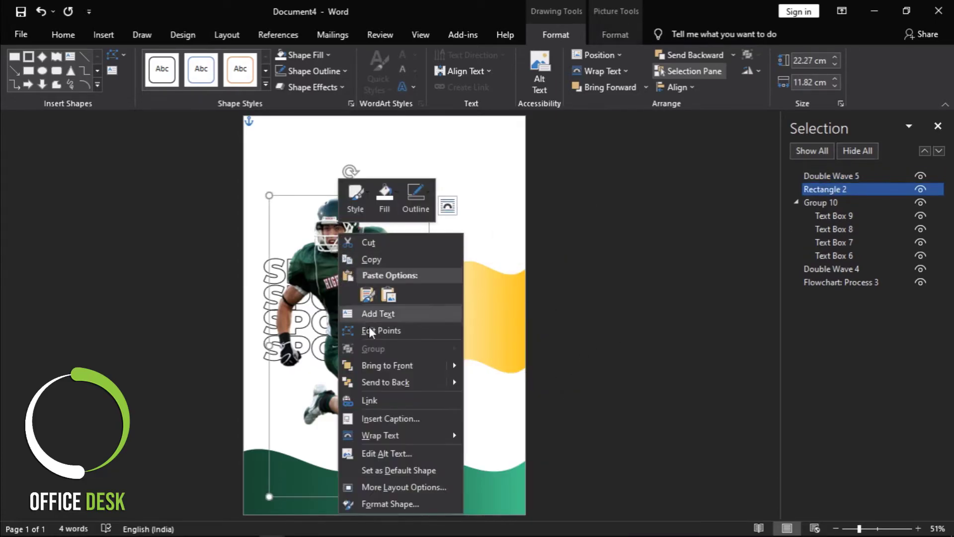
{"action": "left_click", "coordinate": [397, 371]}
{"action": "key", "text": "Escape"}
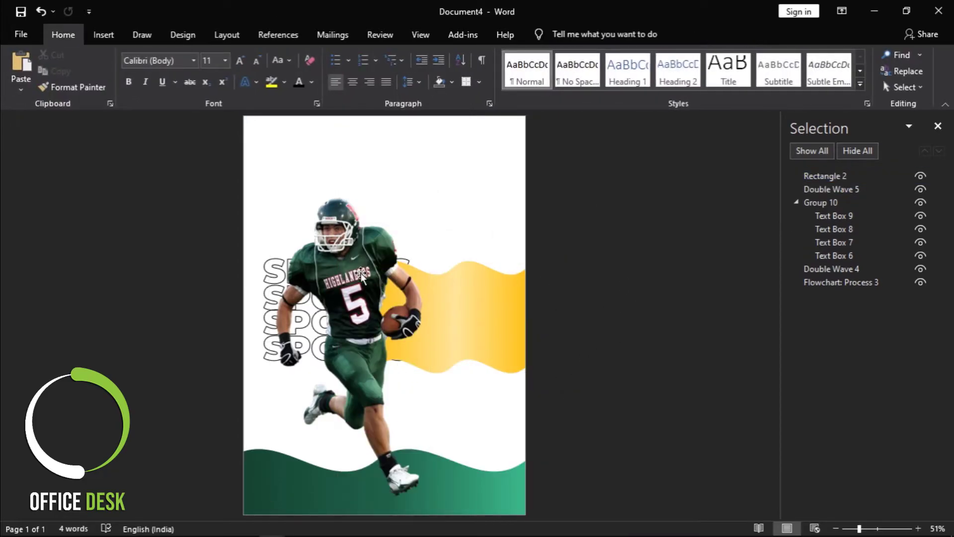
Step: Nudge and slightly enlarge the player picture, then switch back to Document1
{"action": "left_click", "coordinate": [360, 246]}
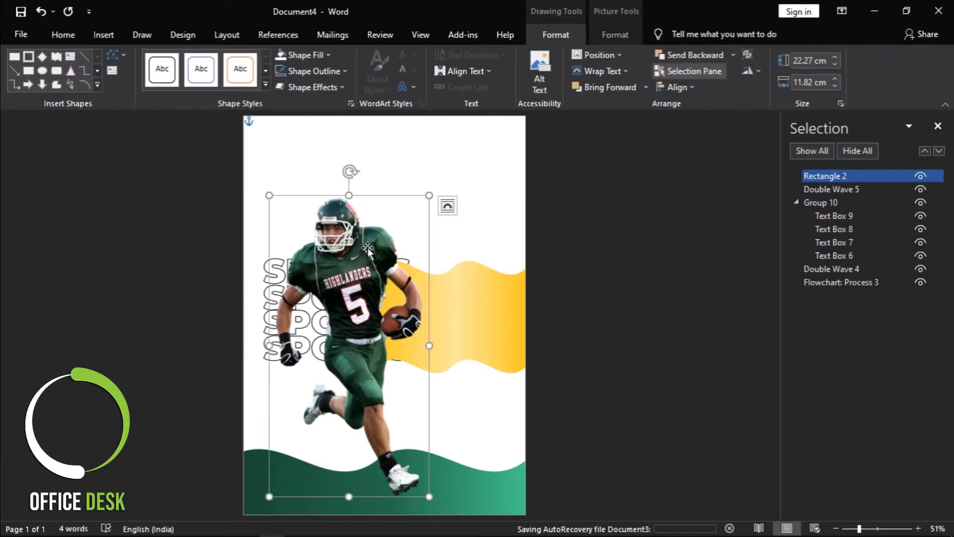
{"action": "key", "text": "Right"}
{"action": "key", "text": "Right"}
{"action": "key", "text": "Right"}
{"action": "key", "text": "Right"}
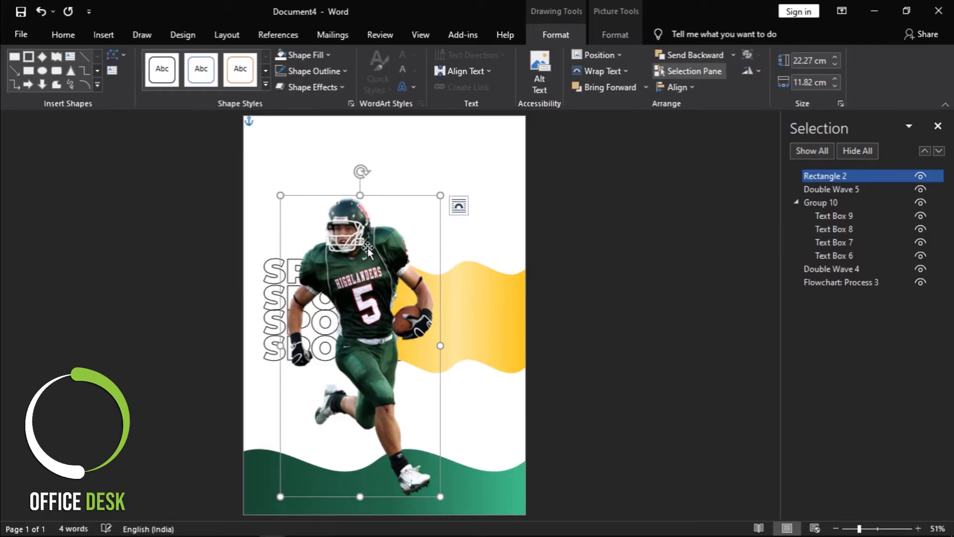
{"action": "key", "text": "ctrl+Left"}
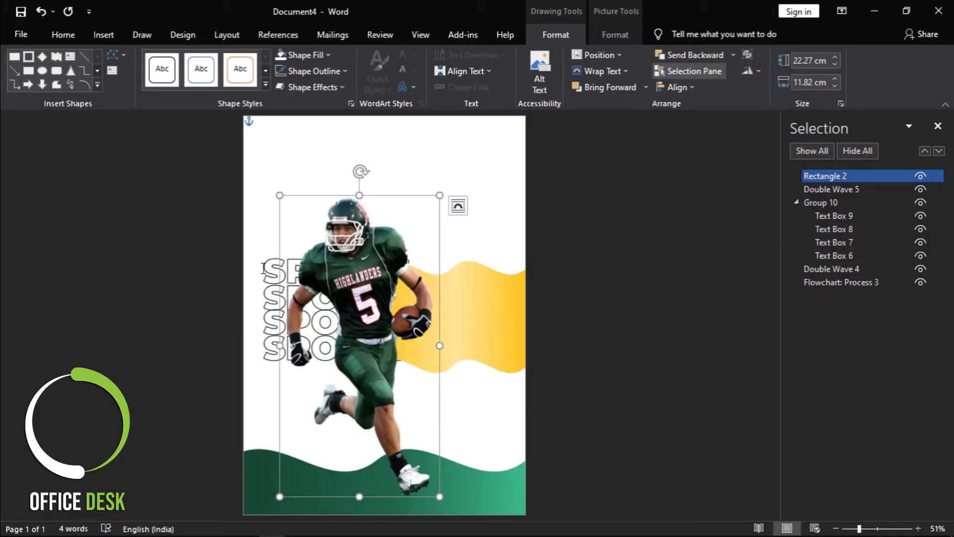
{"action": "left_click", "coordinate": [578, 310]}
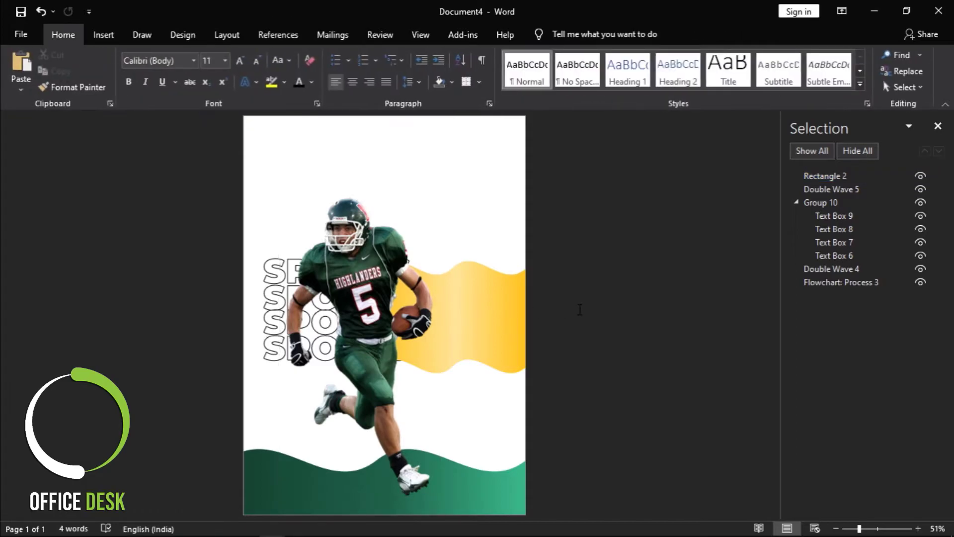
{"action": "left_click", "coordinate": [464, 281]}
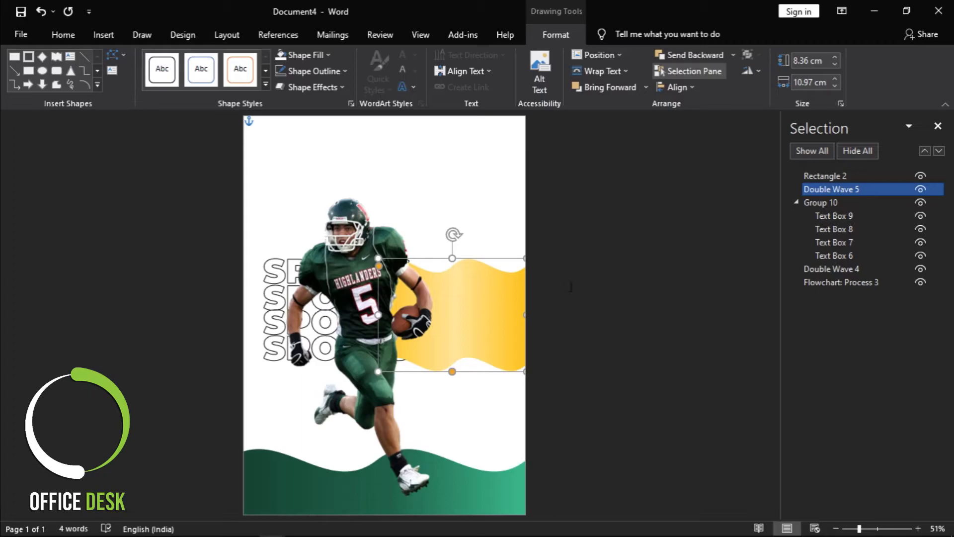
{"action": "left_click", "coordinate": [599, 290]}
{"action": "left_click", "coordinate": [409, 212]}
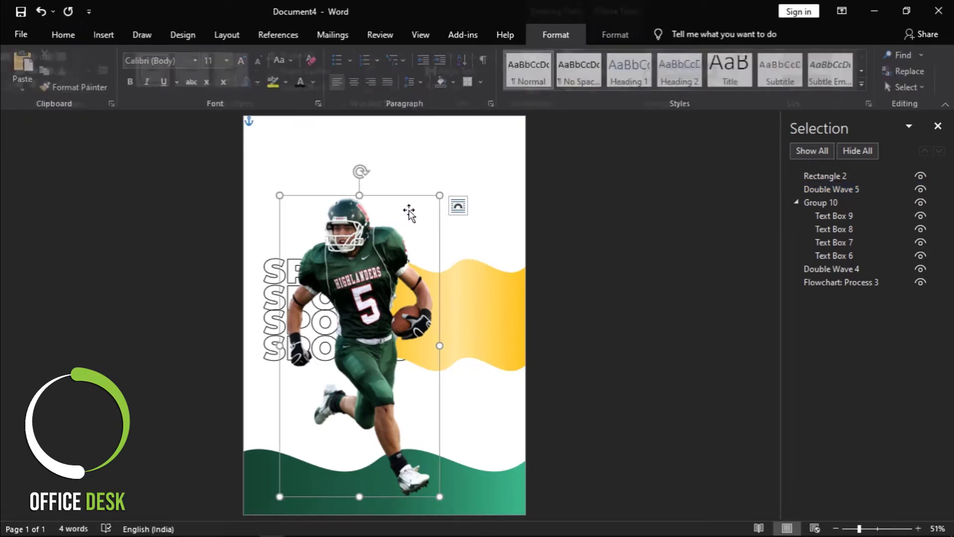
{"action": "left_click_drag", "start_coordinate": [438, 195], "coordinate": [442, 194]}
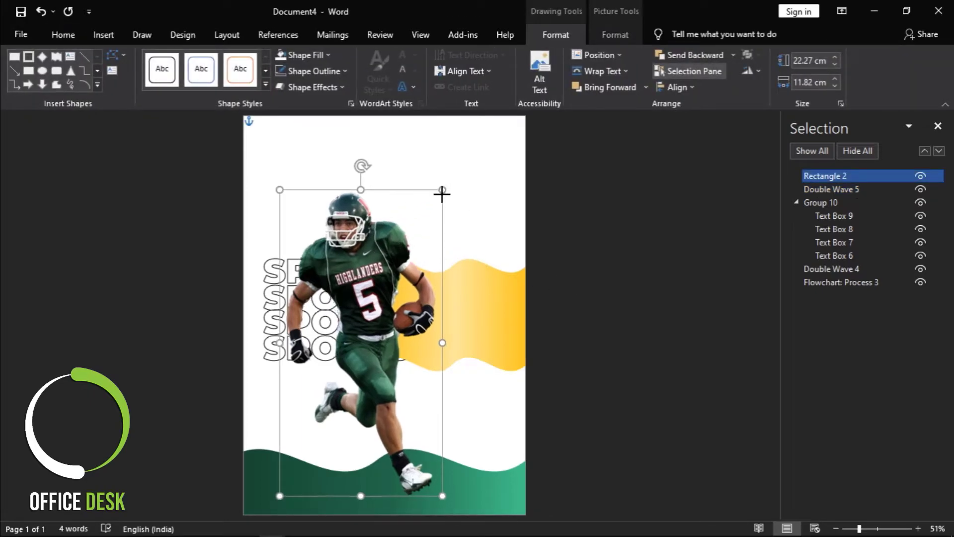
{"action": "left_click_drag", "start_coordinate": [363, 256], "coordinate": [360, 256]}
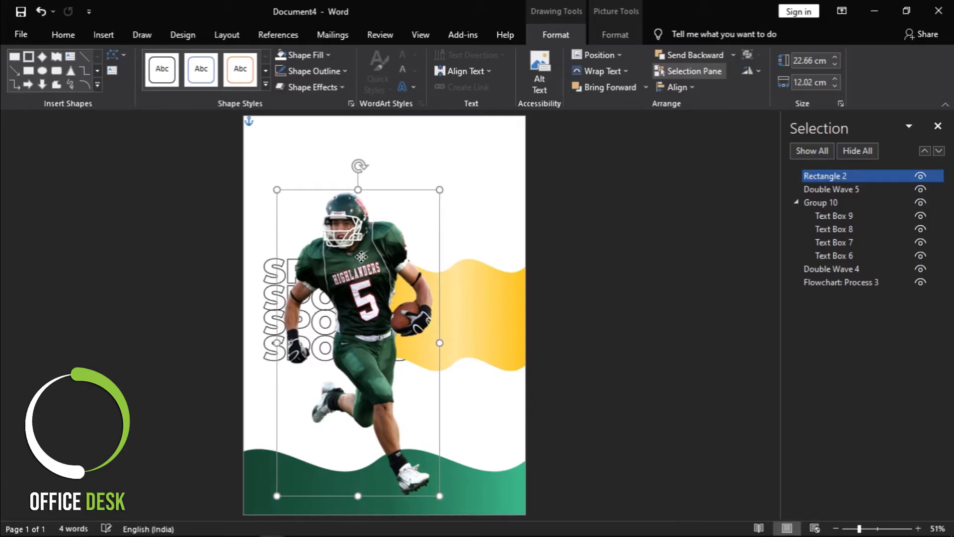
{"action": "left_click", "coordinate": [554, 300]}
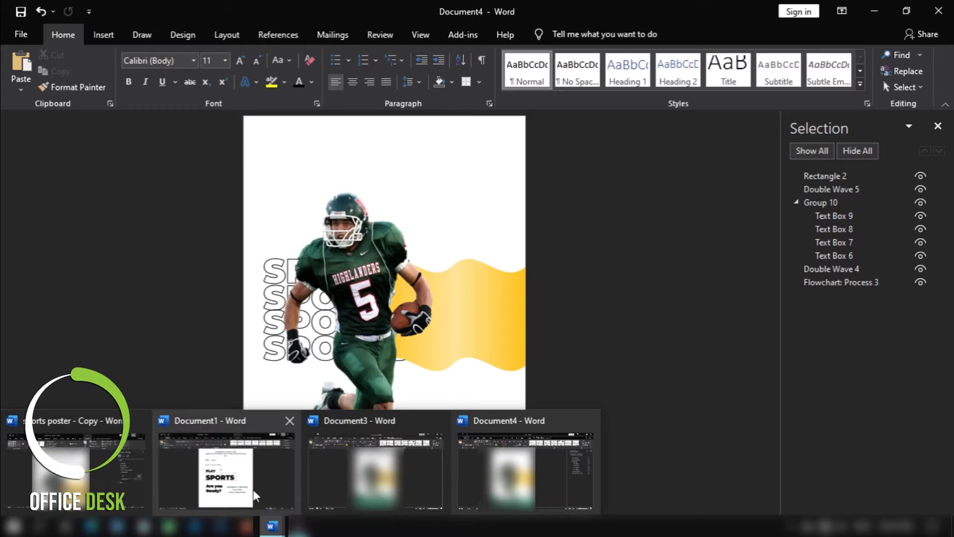
{"action": "left_click", "coordinate": [241, 490]}
{"action": "left_click", "coordinate": [425, 405]}
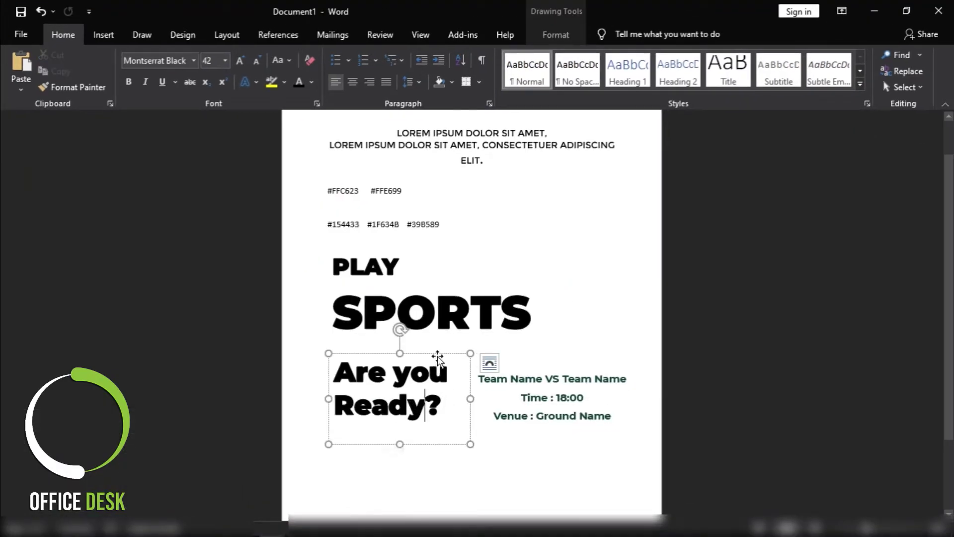
Step: Copy the 'Are you Ready?' text box from Document1 into the poster
{"action": "left_click", "coordinate": [437, 353]}
{"action": "right_click", "coordinate": [438, 353]}
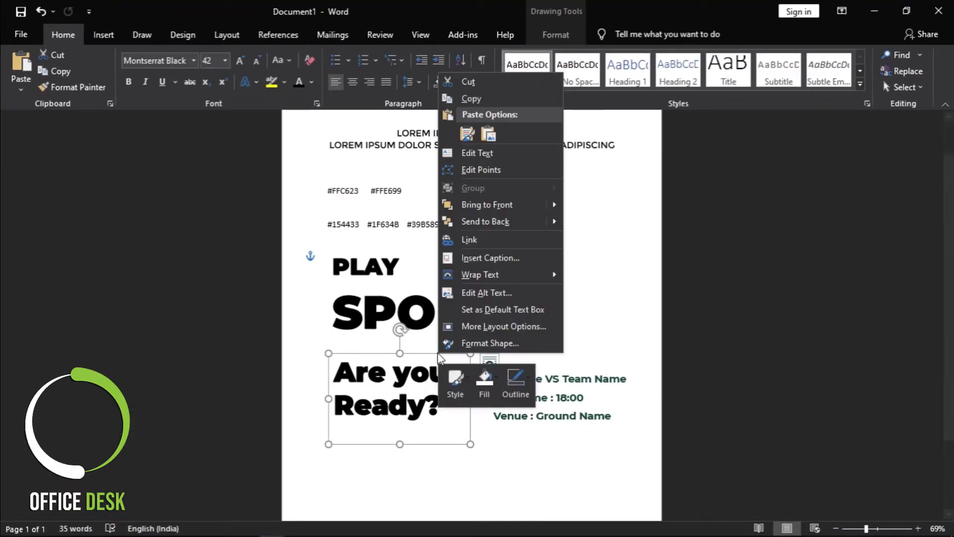
{"action": "left_click", "coordinate": [477, 101]}
{"action": "left_click", "coordinate": [871, 6]}
{"action": "key", "text": "ctrl+v"}
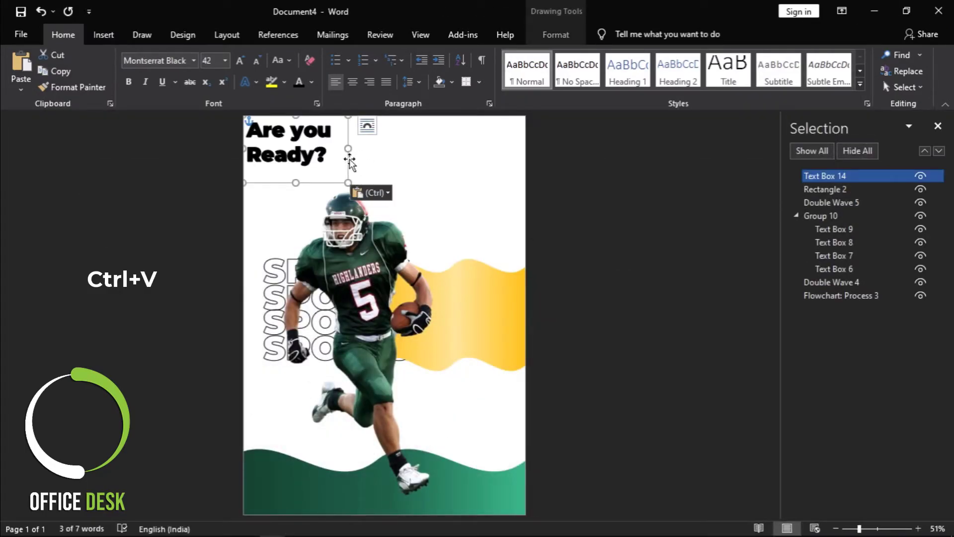
Step: Position 'Are you Ready?' on the yellow wave and nudge the player picture left
{"action": "mouse_move", "coordinate": [352, 157]}
{"action": "left_mouse_down"}
{"action": "mouse_move", "coordinate": [482, 317]}
{"action": "mouse_move", "coordinate": [531, 330]}
{"action": "left_mouse_up"}
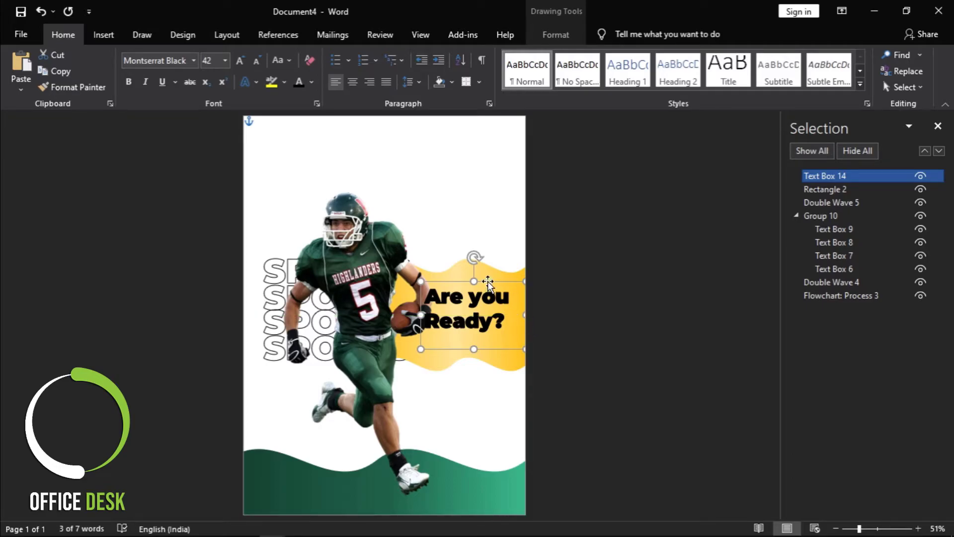
{"action": "key", "text": "Right"}
{"action": "key", "text": "Right"}
{"action": "key", "text": "Right"}
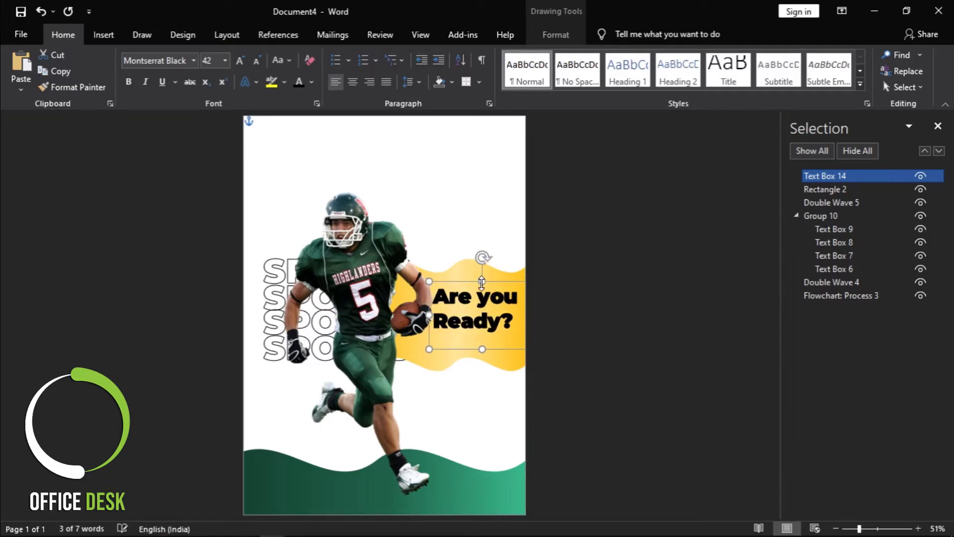
{"action": "key", "text": "Right"}
{"action": "key", "text": "Down"}
{"action": "key", "text": "Down"}
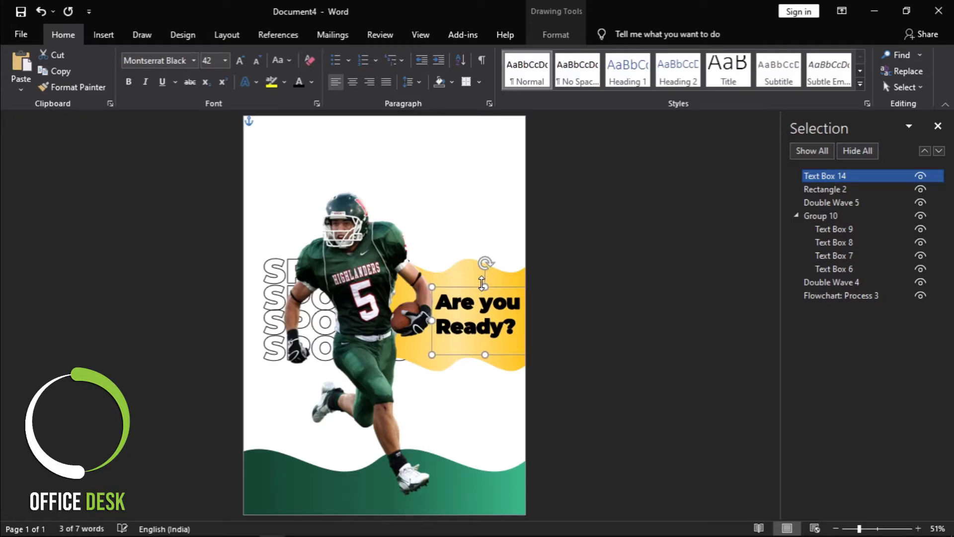
{"action": "key", "text": "Left"}
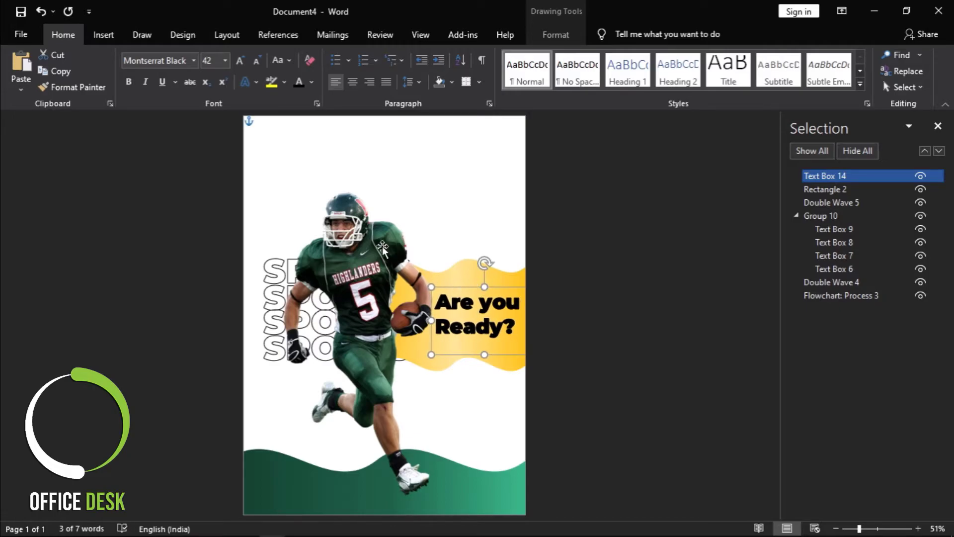
{"action": "left_click", "coordinate": [383, 246]}
{"action": "key", "text": "Left"}
{"action": "key", "text": "Left"}
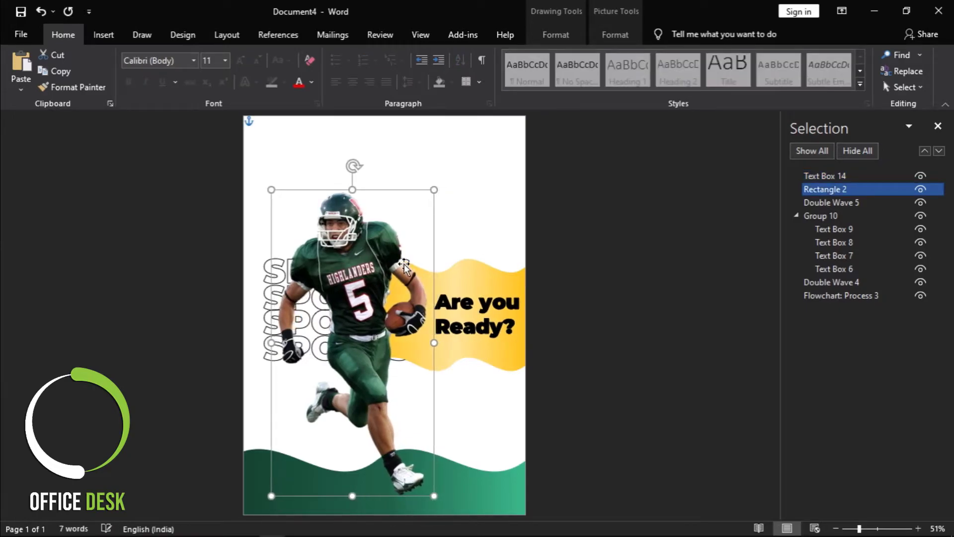
Step: Reshape the yellow wave's curve, enlarge it up-left, and shift it slightly down
{"action": "left_click", "coordinate": [466, 273]}
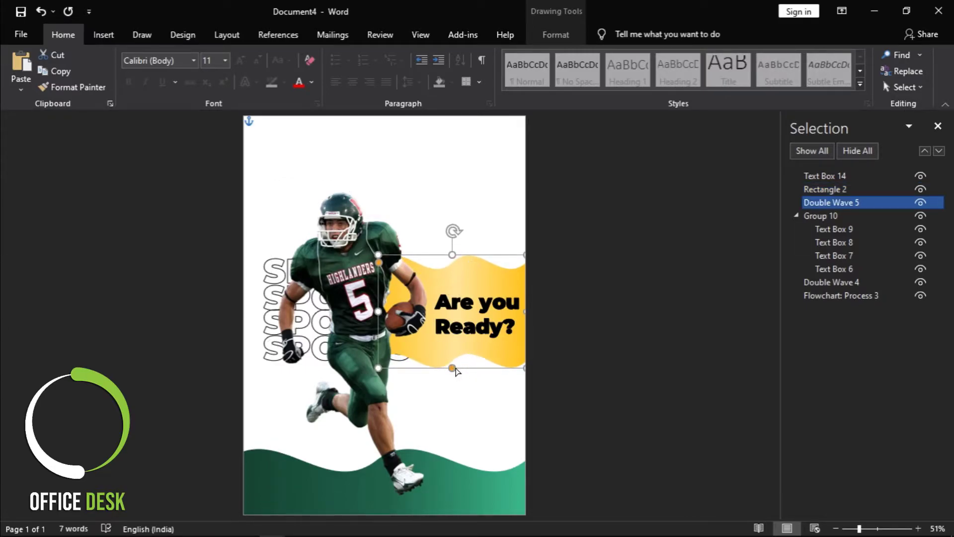
{"action": "left_click_drag", "start_coordinate": [452, 368], "coordinate": [450, 383]}
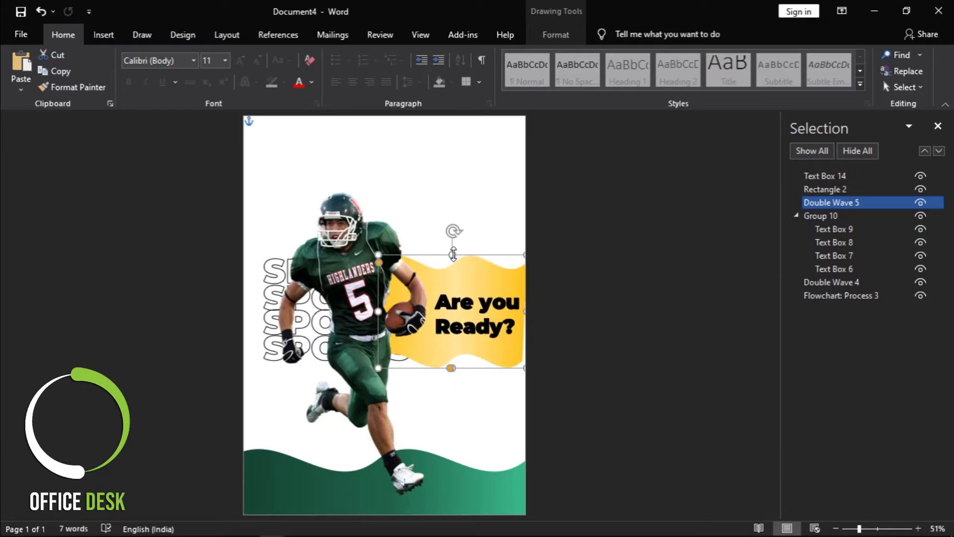
{"action": "left_click_drag", "start_coordinate": [379, 255], "coordinate": [368, 247]}
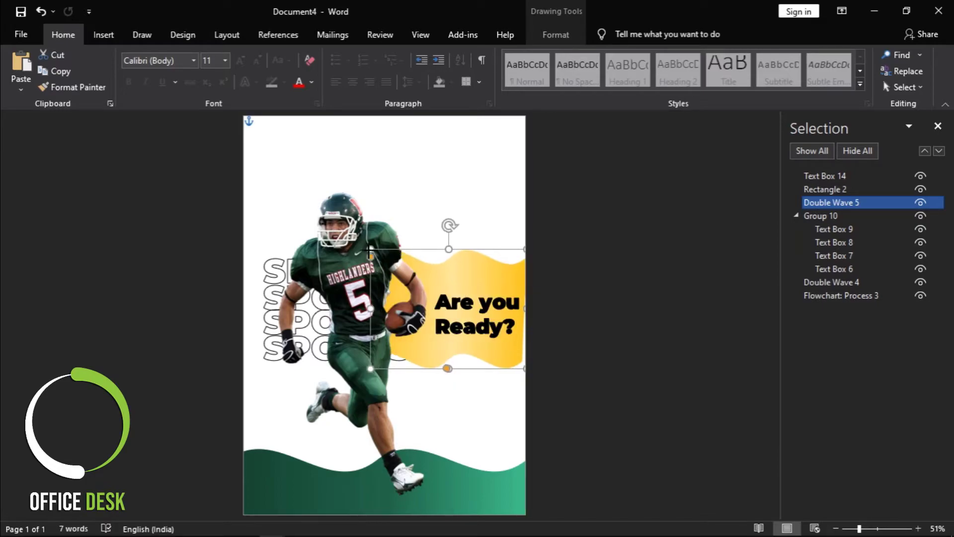
{"action": "left_click", "coordinate": [469, 268]}
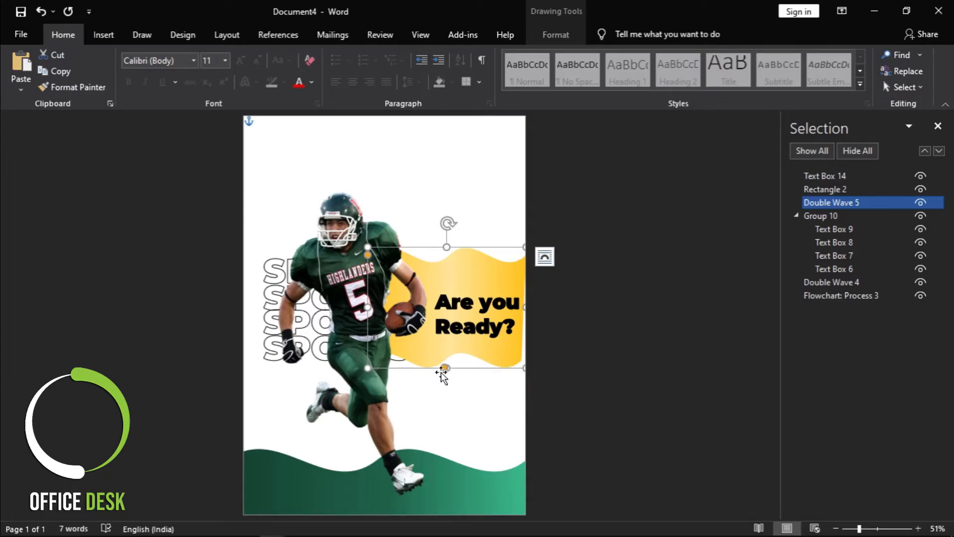
{"action": "left_click_drag", "start_coordinate": [447, 370], "coordinate": [453, 371]}
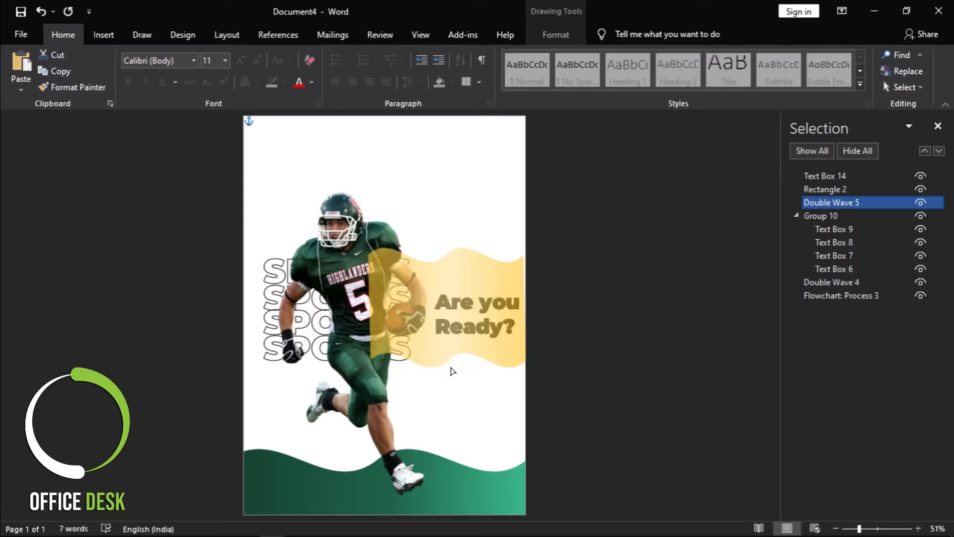
{"action": "left_click", "coordinate": [548, 279]}
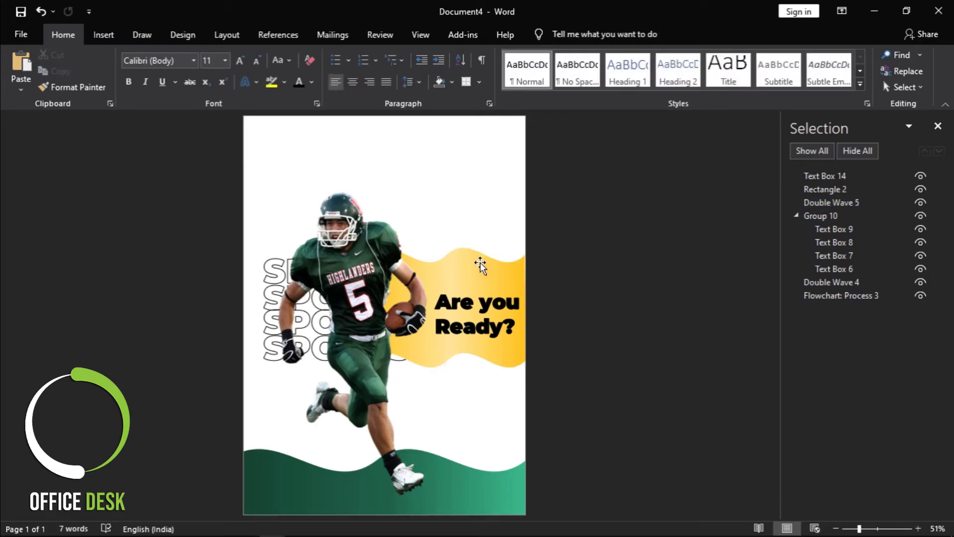
{"action": "left_click_drag", "start_coordinate": [480, 265], "coordinate": [463, 282]}
{"action": "left_click", "coordinate": [474, 304]}
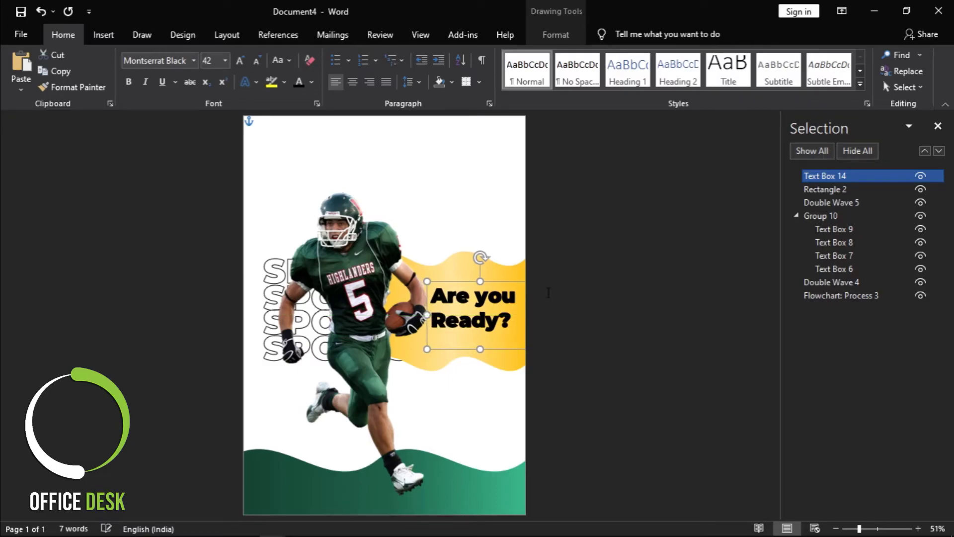
{"action": "left_click", "coordinate": [411, 282]}
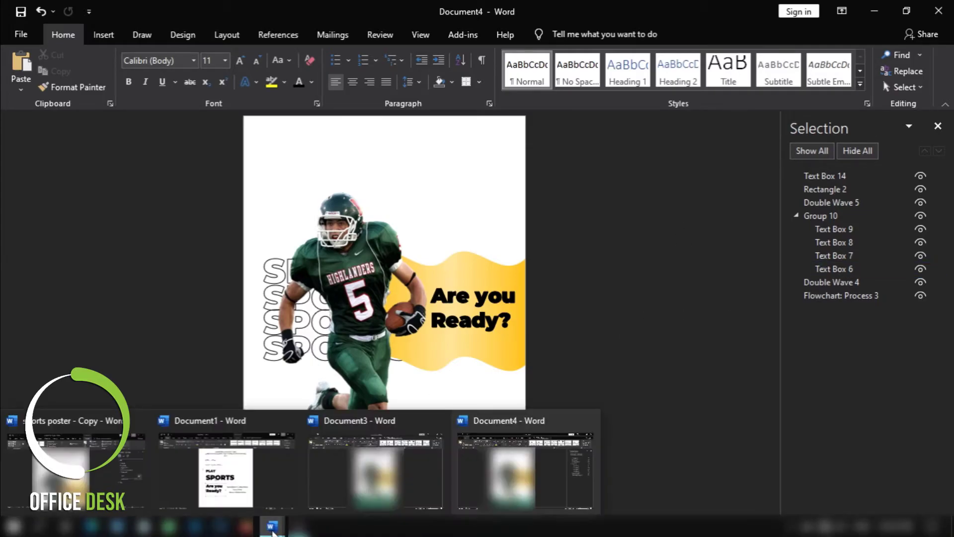
Step: Copy the PLAY text box from Document1 and paste three copies onto the poster
{"action": "left_click", "coordinate": [254, 485]}
{"action": "left_click", "coordinate": [369, 249]}
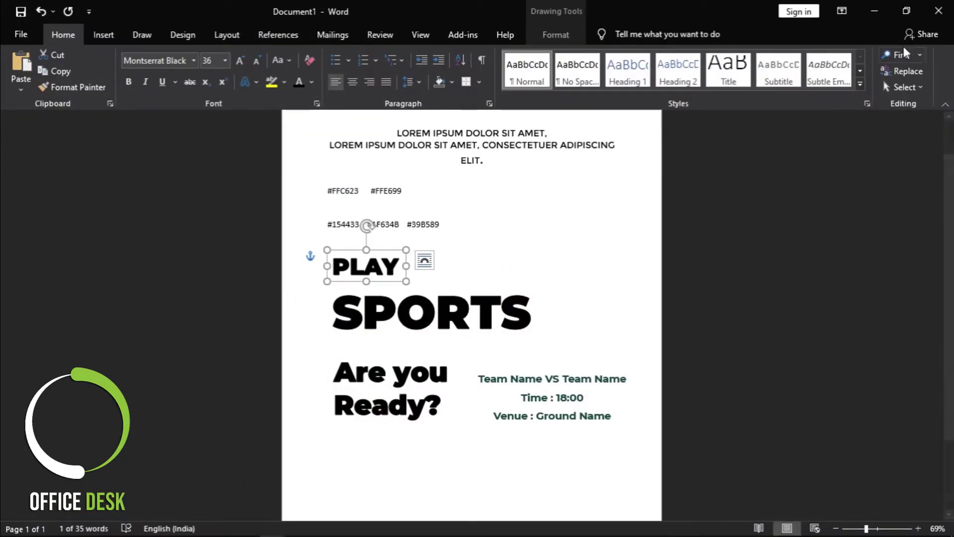
{"action": "left_click", "coordinate": [877, 9]}
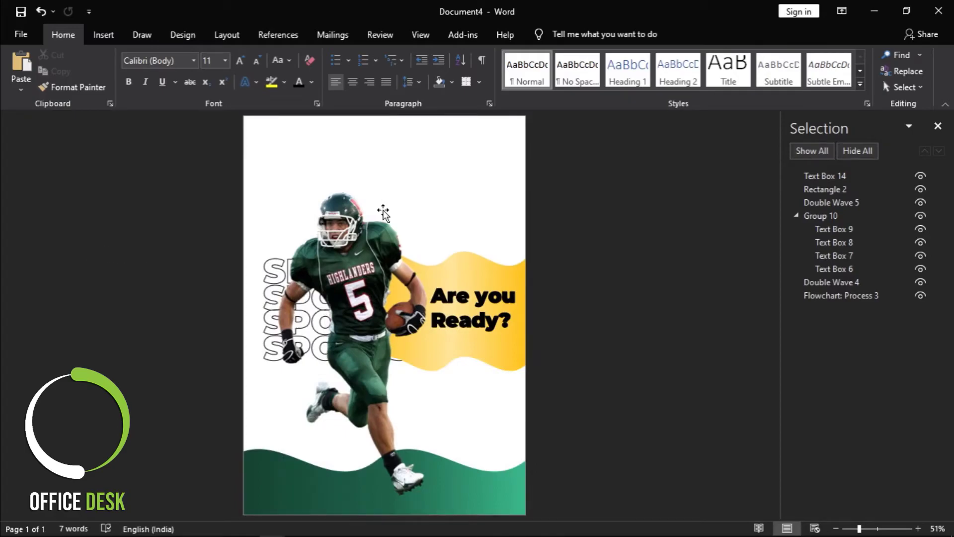
{"action": "key", "text": "ctrl+v"}
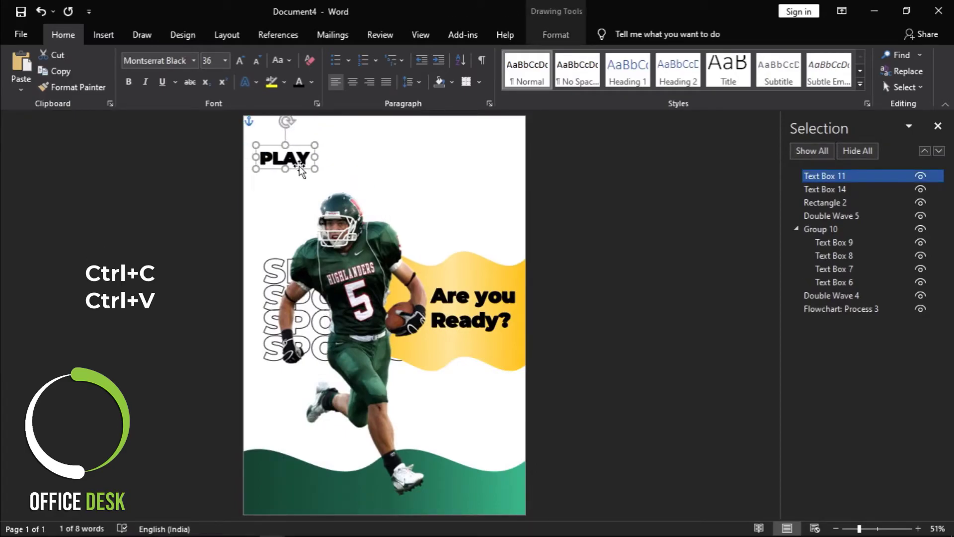
{"action": "key", "text": "ctrl+v"}
{"action": "mouse_move", "coordinate": [300, 170]}
{"action": "left_mouse_down"}
{"action": "mouse_move", "coordinate": [300, 189]}
{"action": "mouse_move", "coordinate": [295, 179]}
{"action": "left_mouse_up"}
{"action": "key", "text": "ctrl+v"}
Step: Distribute the three PLAY boxes vertically and align them on their left edges
{"action": "left_click", "coordinate": [293, 175], "text": "shift"}
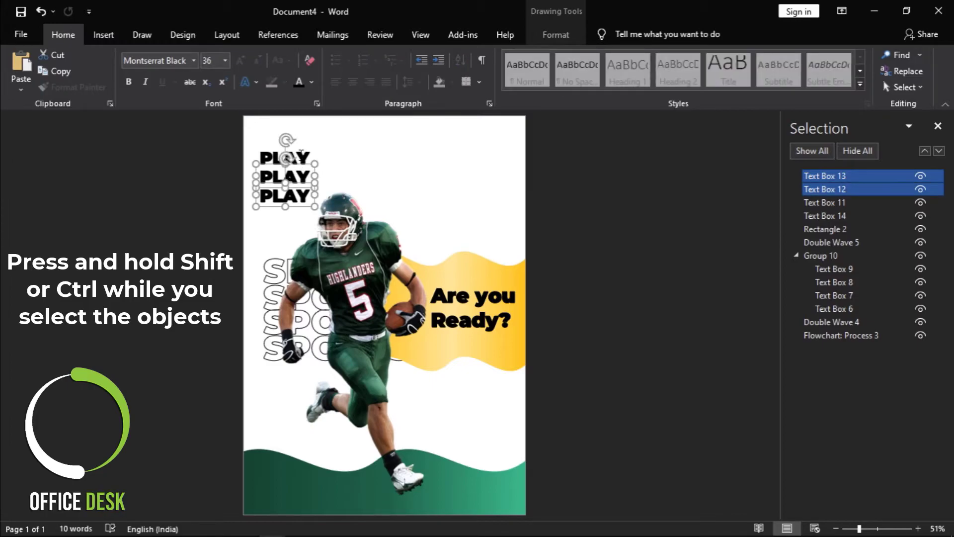
{"action": "left_click", "coordinate": [301, 154], "text": "shift"}
{"action": "left_click", "coordinate": [555, 35]}
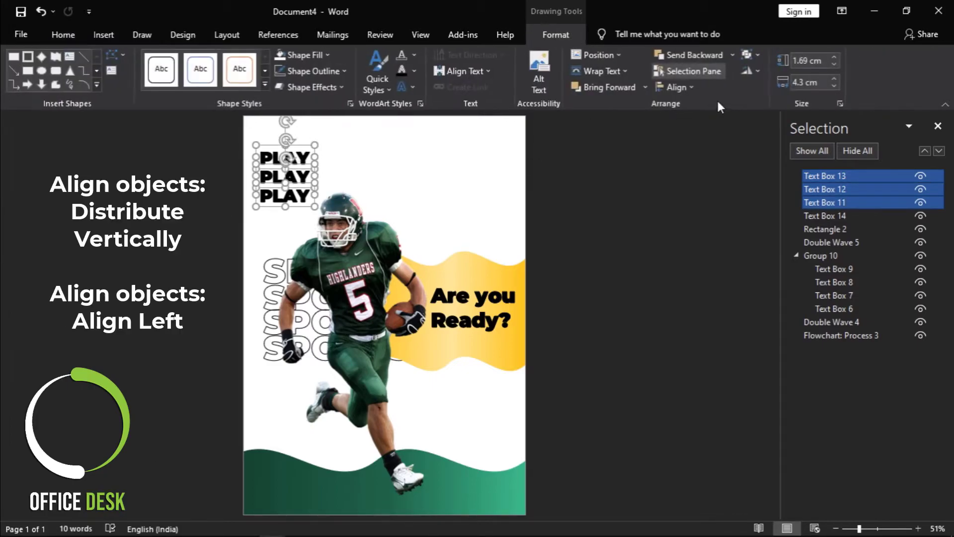
{"action": "left_click", "coordinate": [687, 90]}
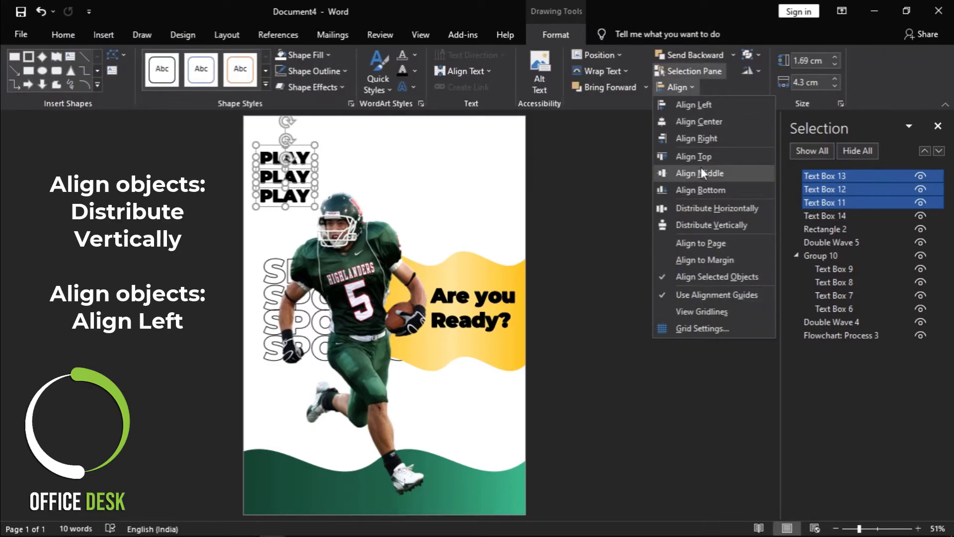
{"action": "left_click", "coordinate": [702, 226]}
{"action": "left_click", "coordinate": [676, 88]}
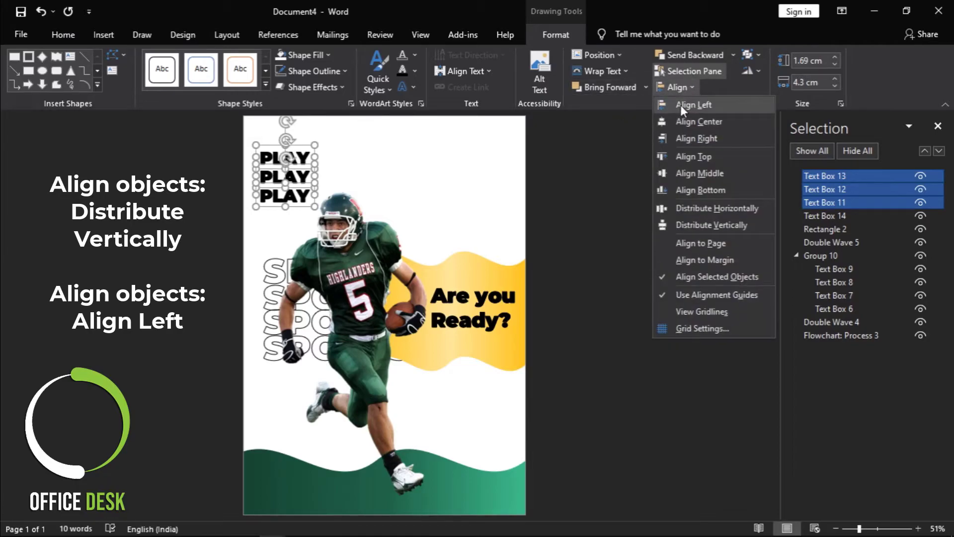
{"action": "left_click", "coordinate": [681, 106]}
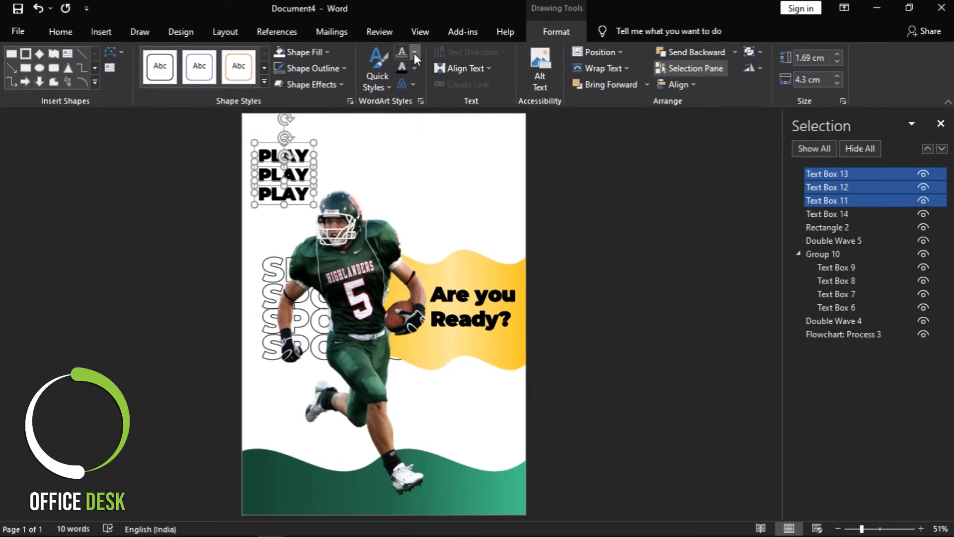
Step: Set the PLAY text fill to No Fill so the words are outline-only
{"action": "left_click", "coordinate": [415, 54]}
{"action": "left_click", "coordinate": [442, 219]}
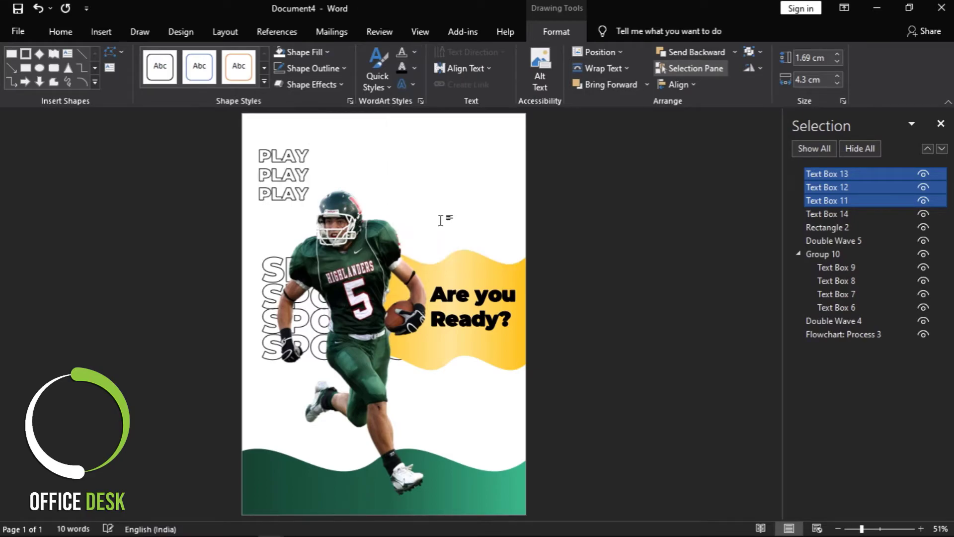
{"action": "left_click", "coordinate": [609, 258]}
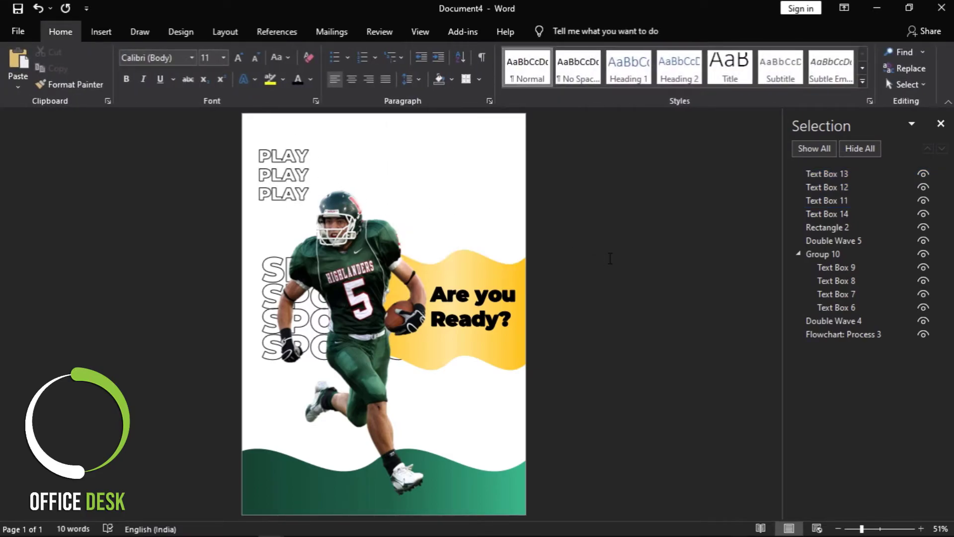
{"action": "left_click", "coordinate": [290, 185]}
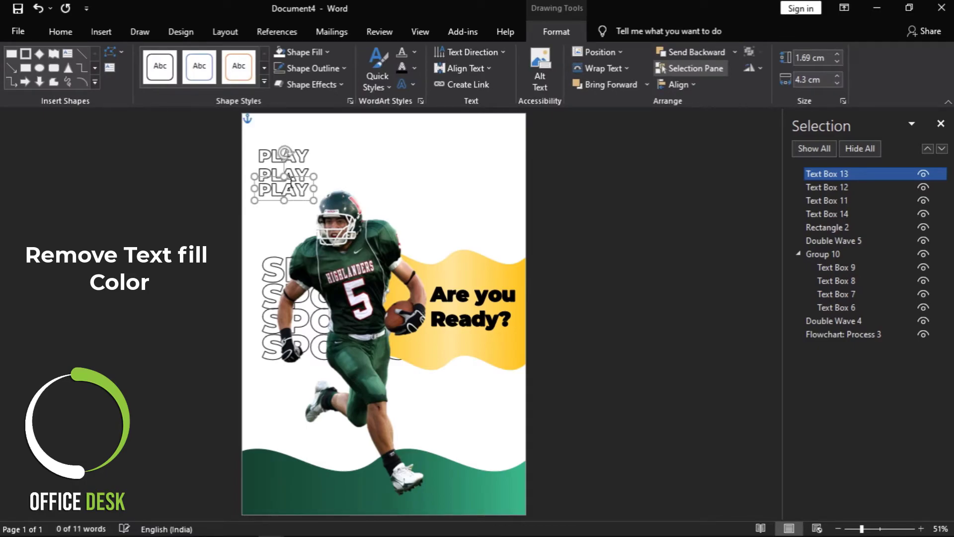
Step: Nudge the bottom PLAY up and the top PLAY down to tighten the stack
{"action": "left_click_drag", "start_coordinate": [290, 185], "coordinate": [288, 180]}
{"action": "left_click", "coordinate": [301, 149]}
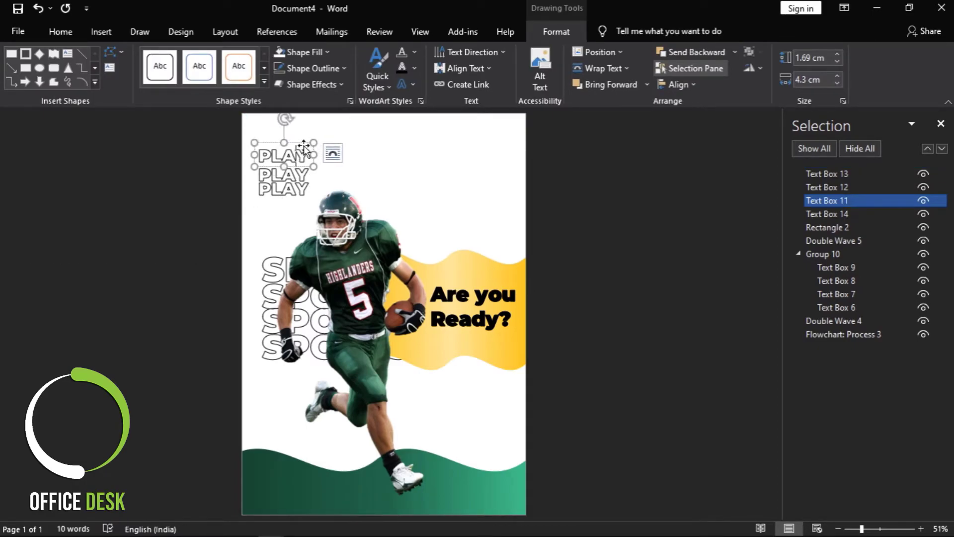
{"action": "left_click_drag", "start_coordinate": [300, 149], "coordinate": [302, 150]}
{"action": "left_click", "coordinate": [629, 279]}
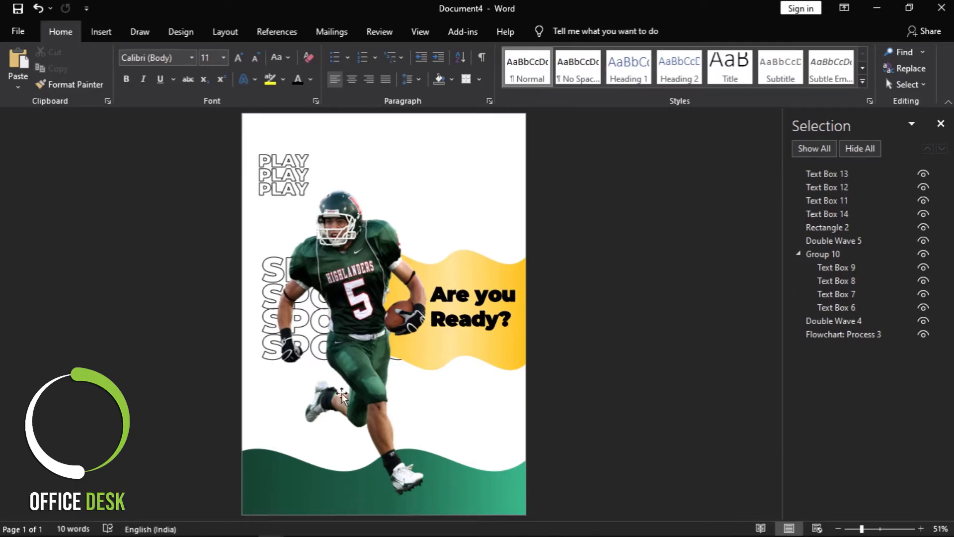
Step: Copy the match details text box from Document1
{"action": "left_click", "coordinate": [270, 527]}
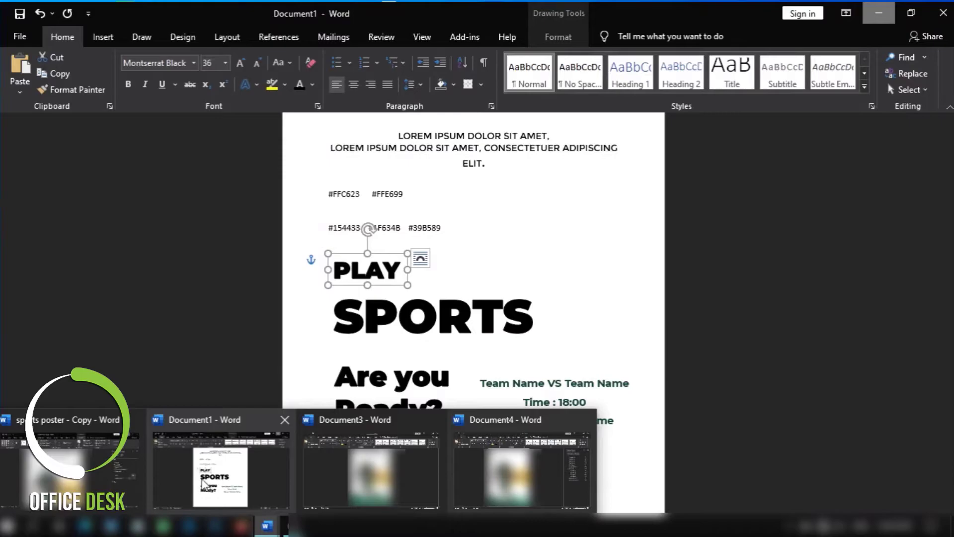
{"action": "left_click", "coordinate": [206, 484]}
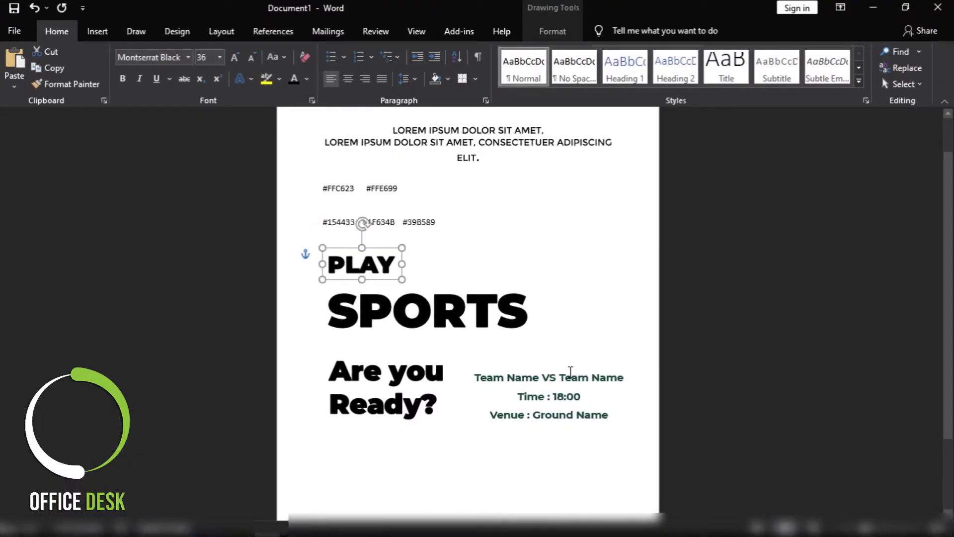
{"action": "left_click", "coordinate": [571, 371]}
{"action": "right_click", "coordinate": [573, 374]}
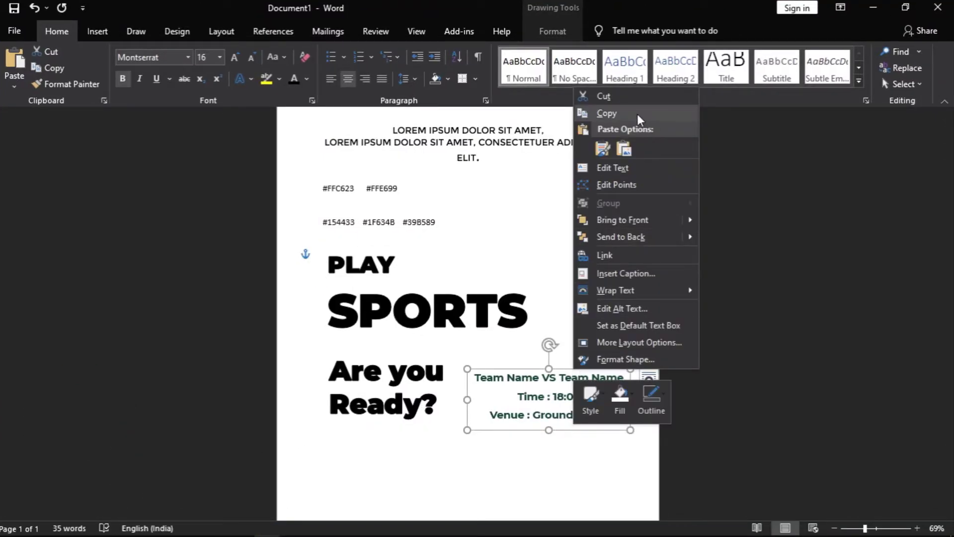
{"action": "left_click", "coordinate": [637, 114]}
Step: Paste the match details onto the poster and position them at the lower right
{"action": "left_click", "coordinate": [874, 7]}
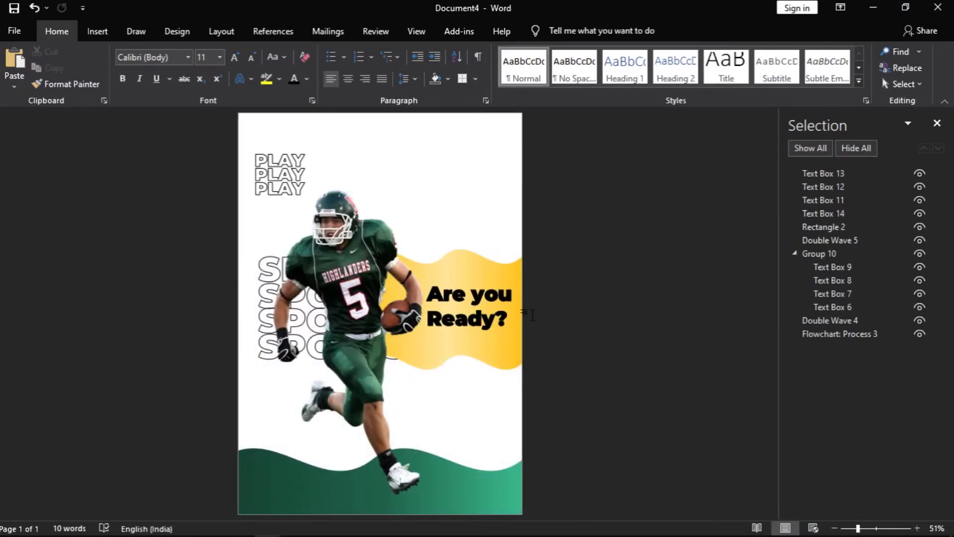
{"action": "key", "text": "ctrl+v"}
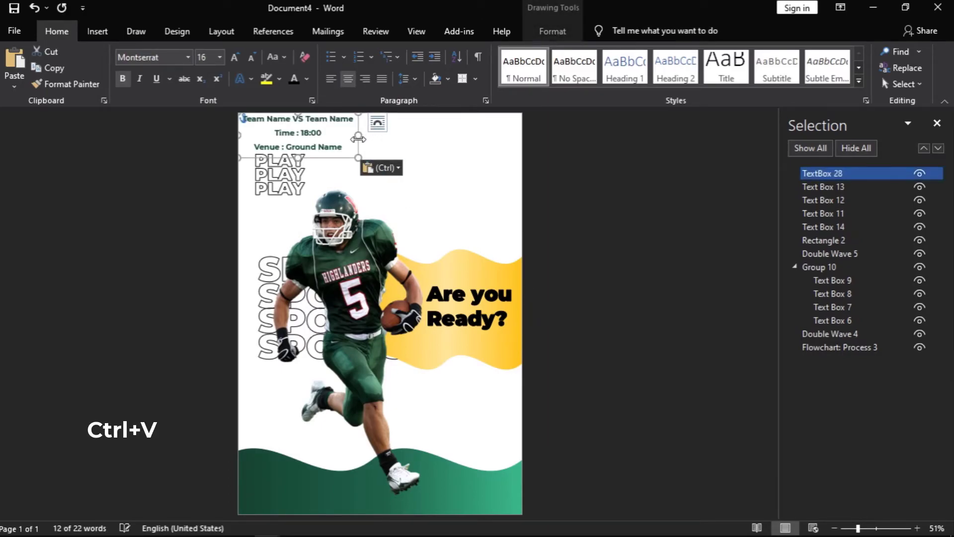
{"action": "left_click_drag", "start_coordinate": [357, 147], "coordinate": [512, 429]}
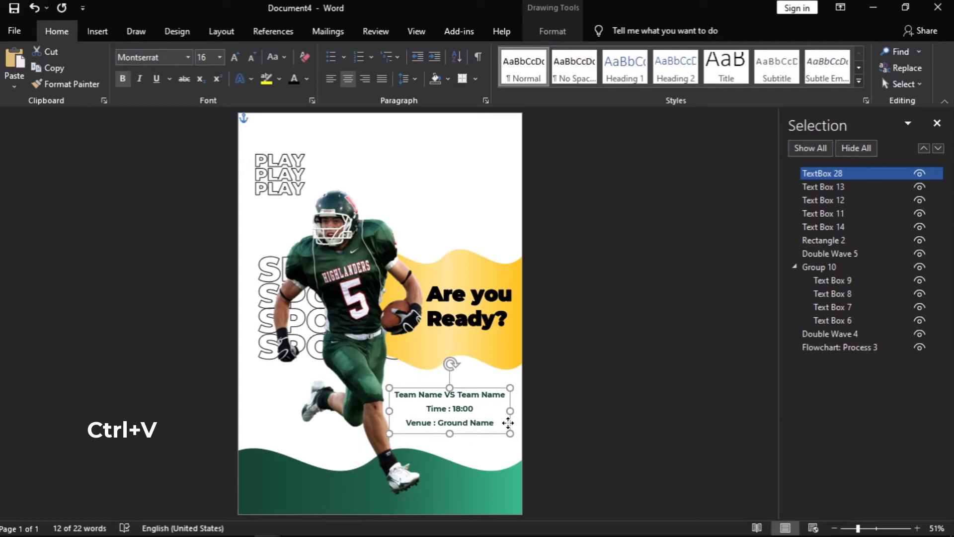
{"action": "left_click_drag", "start_coordinate": [512, 430], "coordinate": [507, 423]}
{"action": "left_click", "coordinate": [591, 417]}
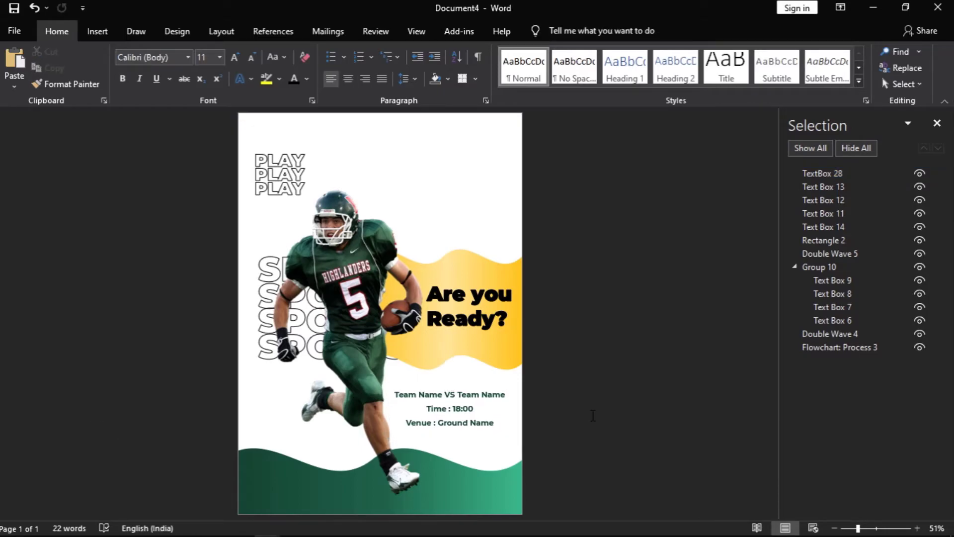
{"action": "mouse_move", "coordinate": [267, 526]}
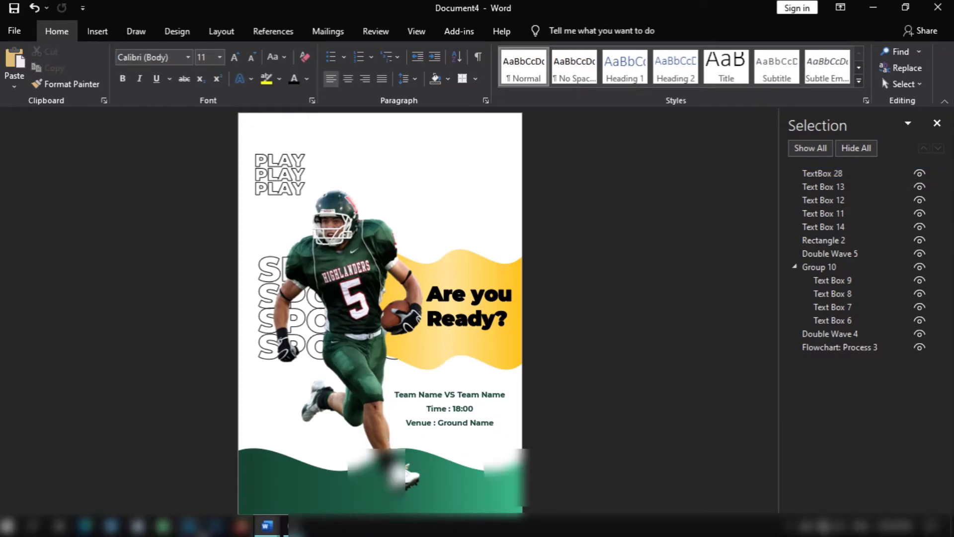
{"action": "left_click", "coordinate": [209, 477]}
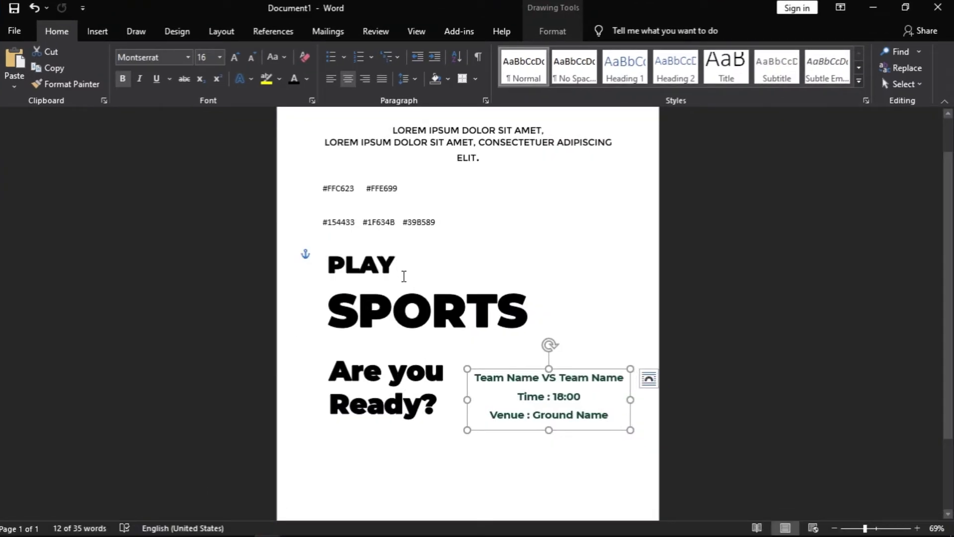
Step: Copy the three-line LOREM paragraph from Document1
{"action": "left_click", "coordinate": [480, 144]}
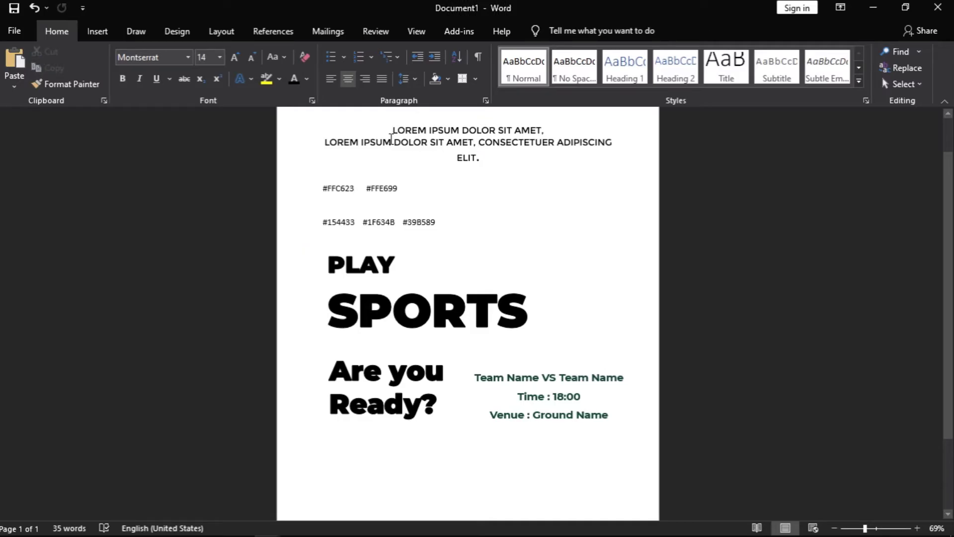
{"action": "triple_click", "coordinate": [437, 133]}
{"action": "right_click", "coordinate": [479, 158]}
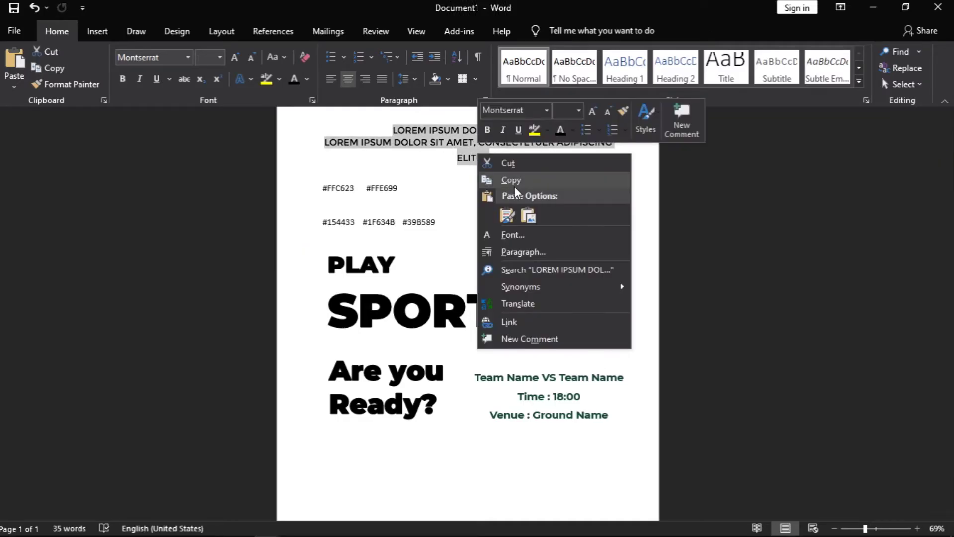
{"action": "left_click", "coordinate": [515, 187]}
Step: Draw a text box across the poster's top, paste the LOREM text, and resize it to two lines
{"action": "left_click", "coordinate": [873, 7]}
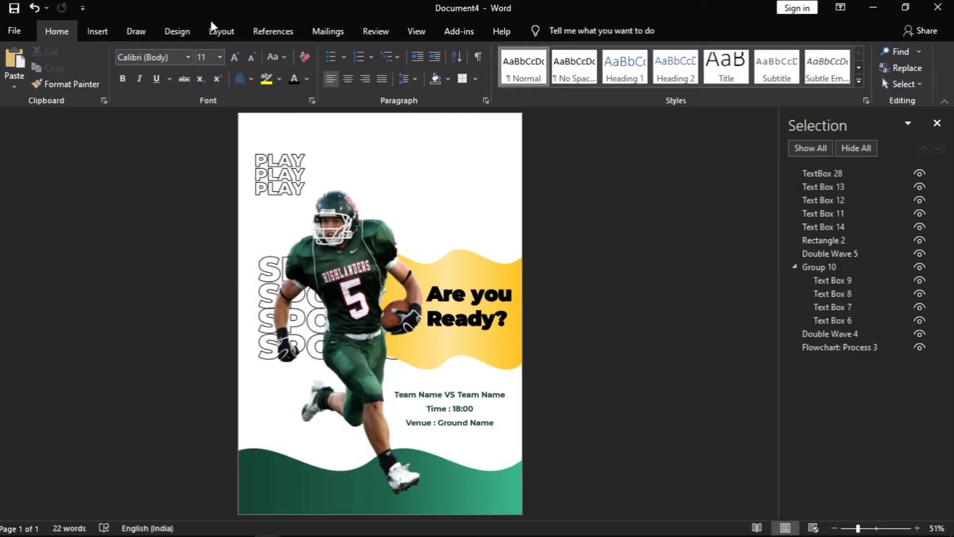
{"action": "left_click", "coordinate": [96, 31]}
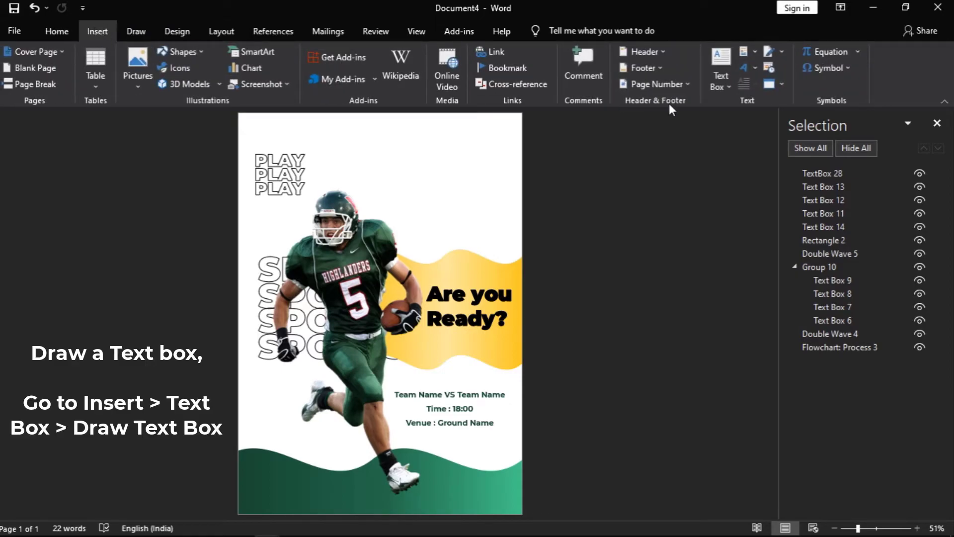
{"action": "left_click", "coordinate": [719, 87]}
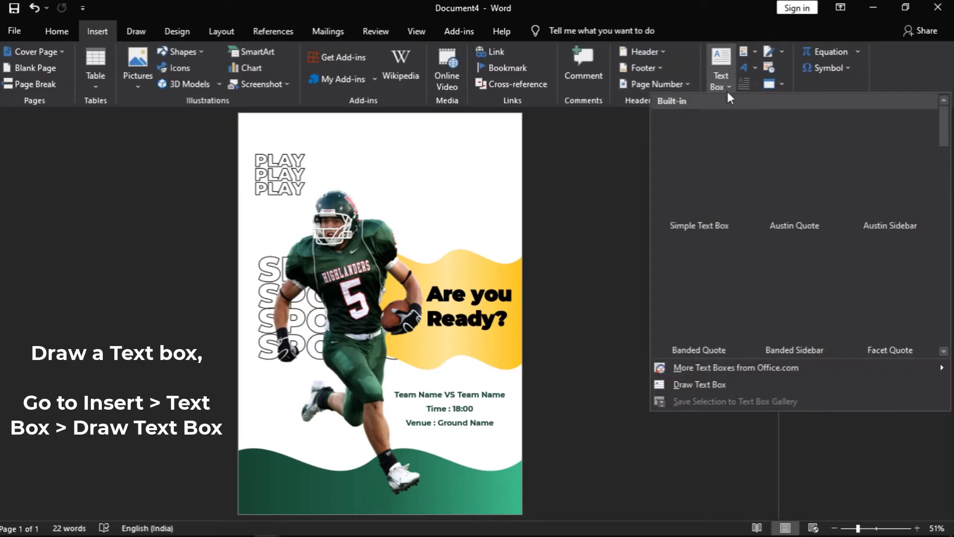
{"action": "left_click", "coordinate": [693, 385]}
{"action": "left_click_drag", "start_coordinate": [278, 123], "coordinate": [497, 159]}
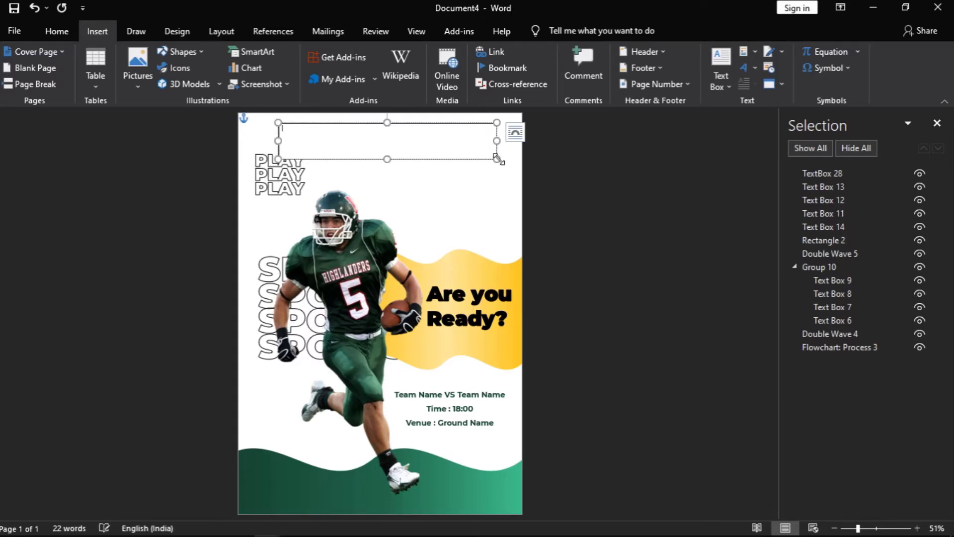
{"action": "key", "text": "ctrl+v"}
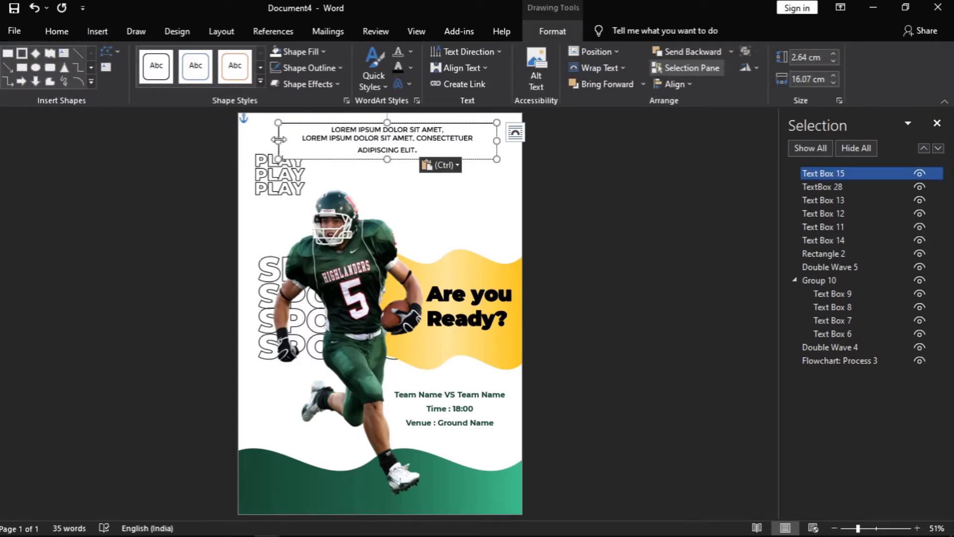
{"action": "left_click_drag", "start_coordinate": [279, 139], "coordinate": [262, 139]}
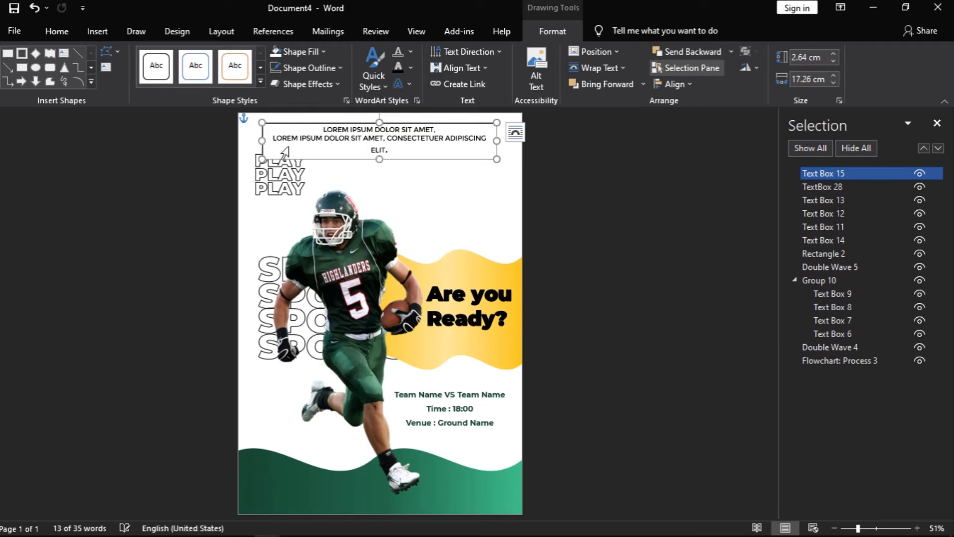
{"action": "left_click_drag", "start_coordinate": [263, 141], "coordinate": [251, 141]}
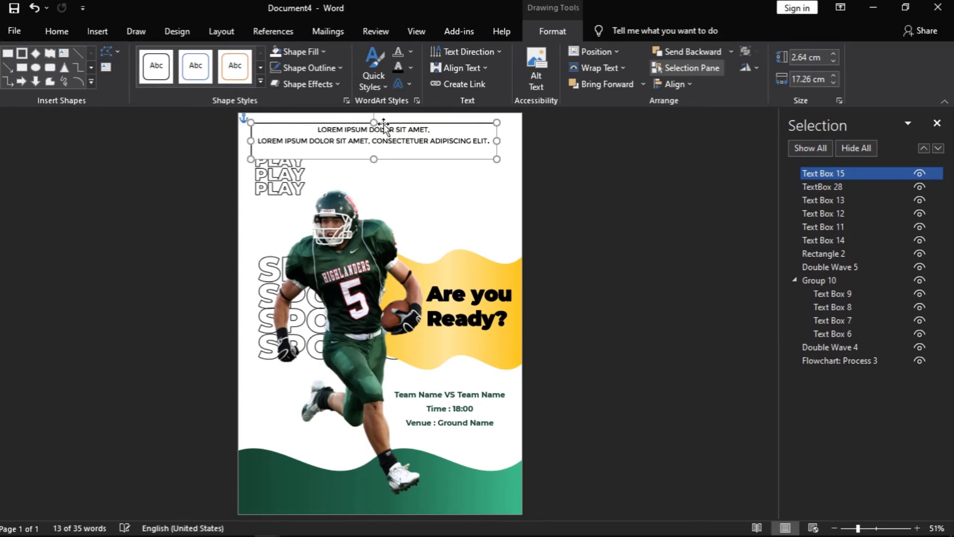
{"action": "left_click_drag", "start_coordinate": [388, 122], "coordinate": [400, 121]}
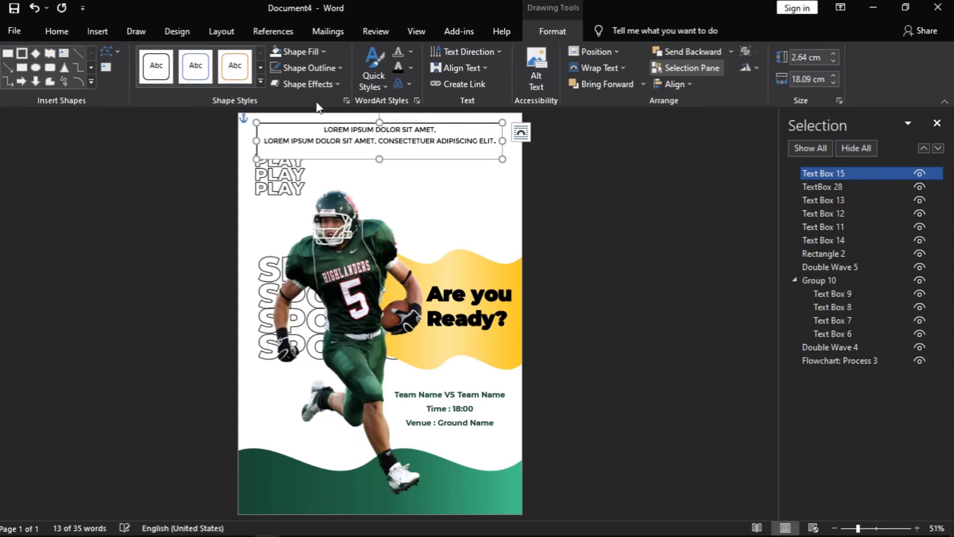
{"action": "left_click_drag", "start_coordinate": [380, 161], "coordinate": [380, 148]}
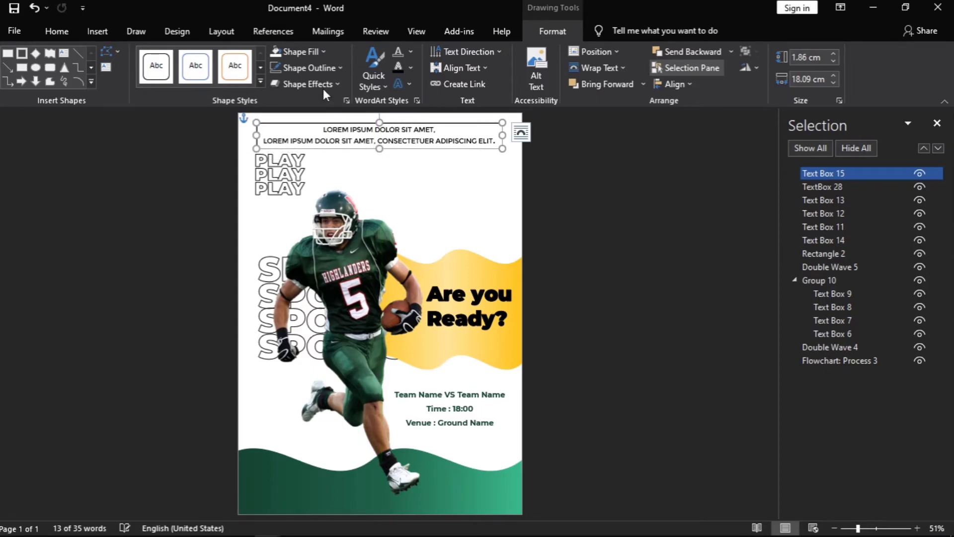
Step: Give the header box no fill and no outline, then nudge it slightly down-left
{"action": "left_click", "coordinate": [306, 51]}
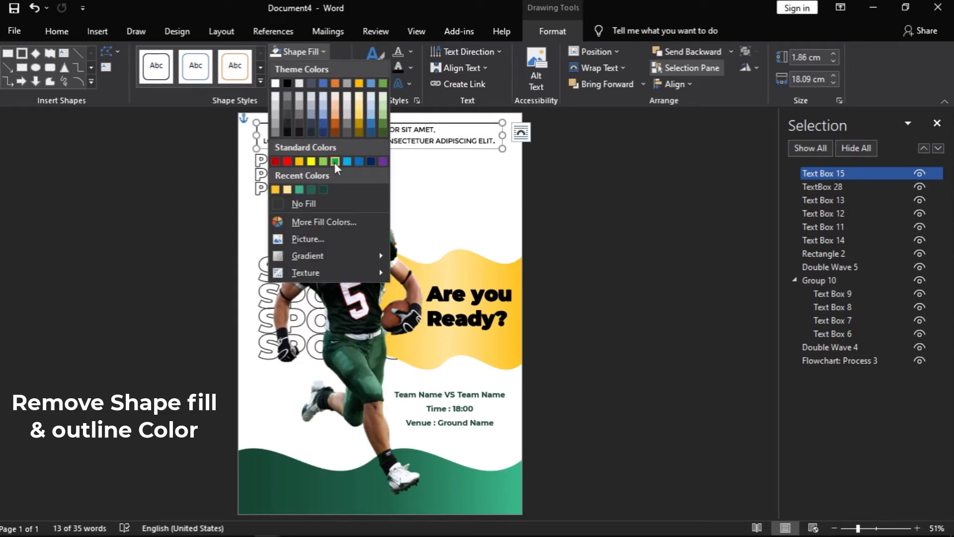
{"action": "left_click", "coordinate": [342, 202]}
{"action": "left_click", "coordinate": [305, 68]}
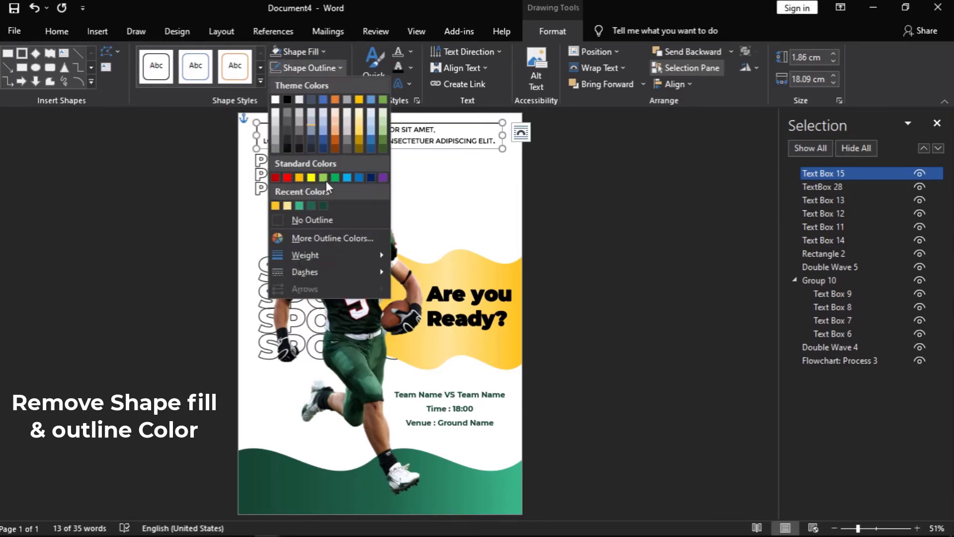
{"action": "left_click", "coordinate": [329, 219]}
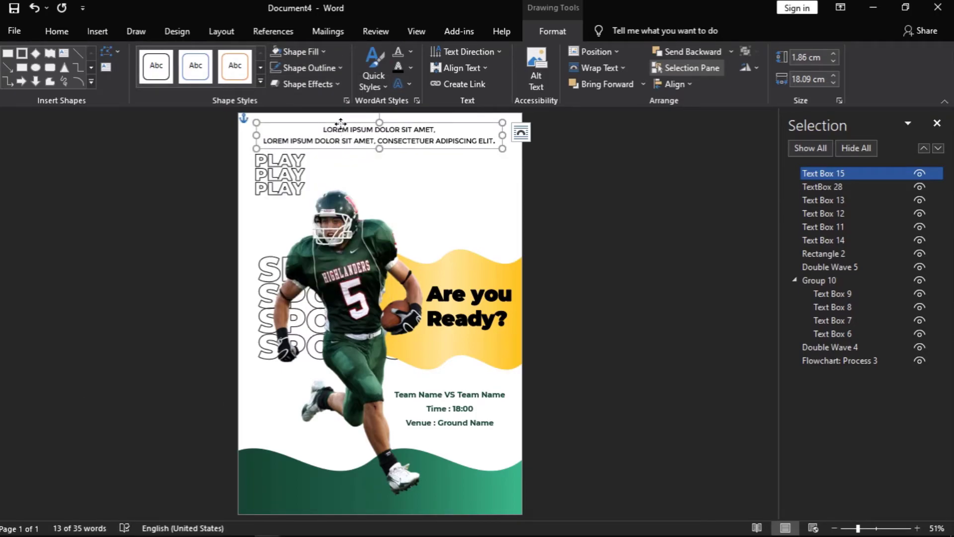
{"action": "left_click_drag", "start_coordinate": [340, 123], "coordinate": [340, 123]}
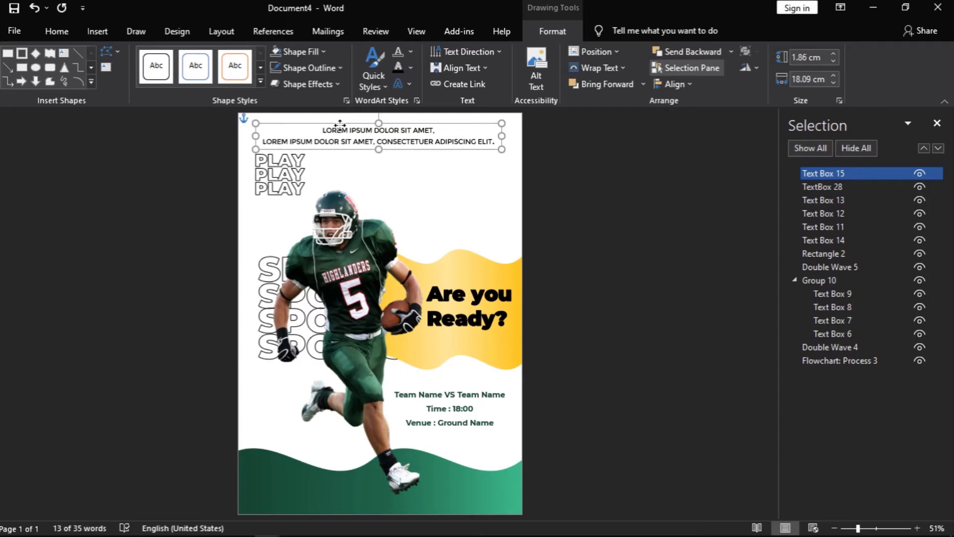
{"action": "left_click", "coordinate": [619, 230]}
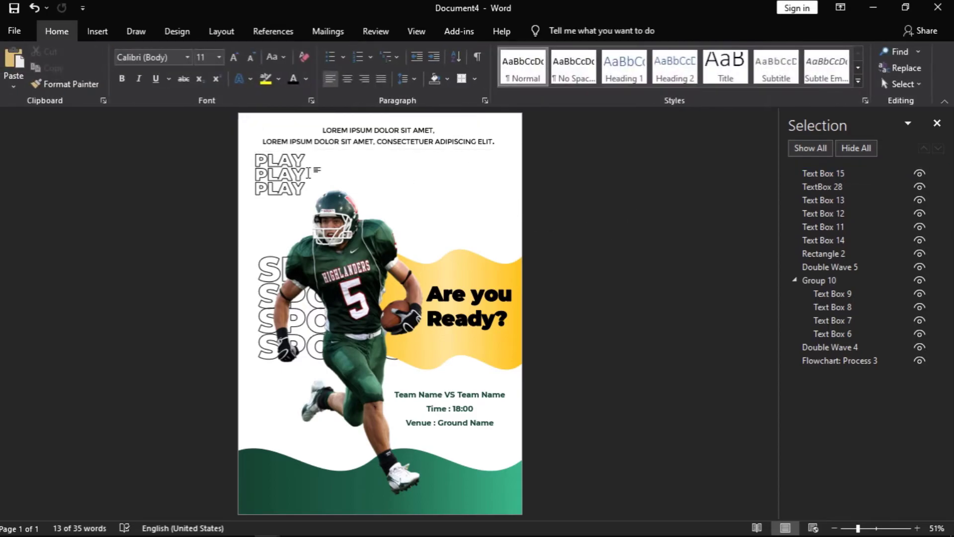
Step: Select Text Boxes 11–13 and nudge the three PLAY words down and left with the arrow keys
{"action": "left_click", "coordinate": [277, 160]}
{"action": "left_click", "coordinate": [845, 242], "text": "ctrl"}
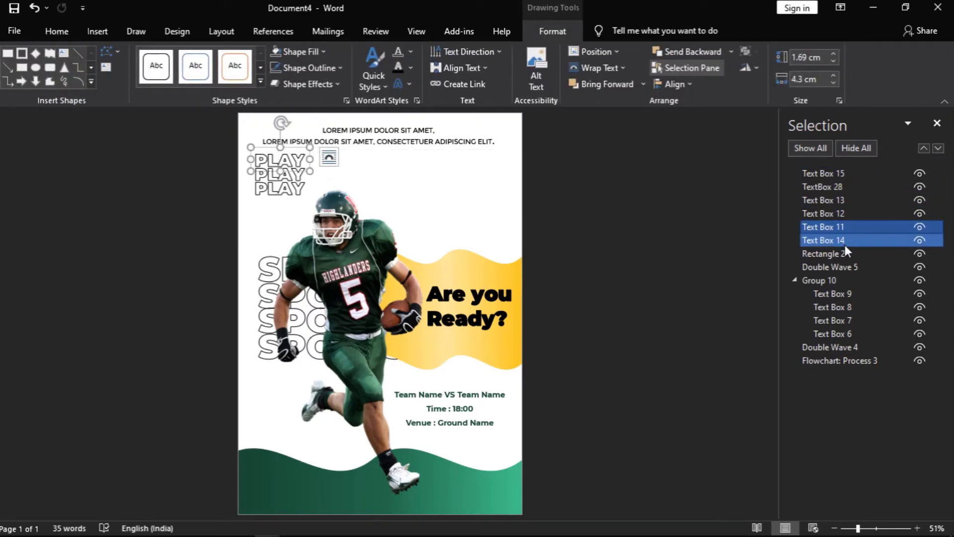
{"action": "left_click", "coordinate": [849, 252], "text": "ctrl"}
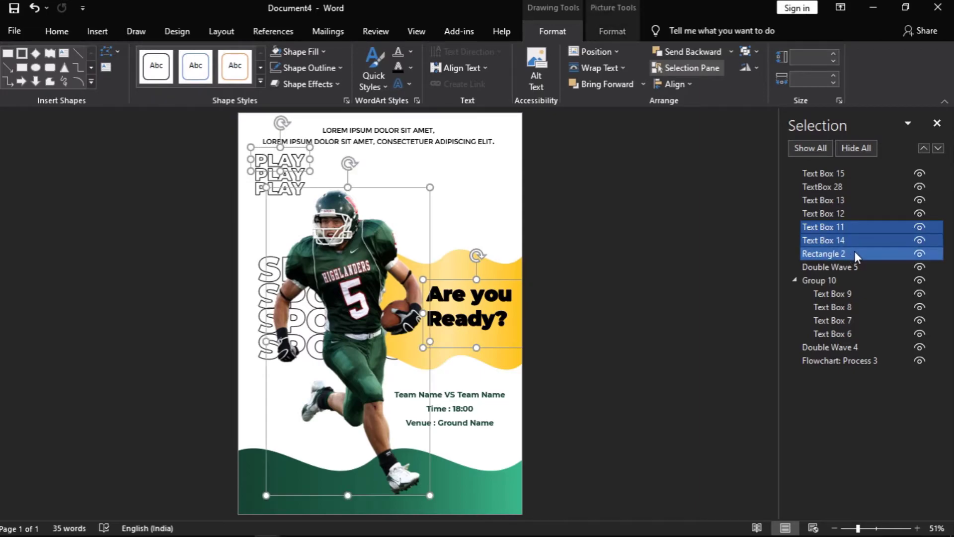
{"action": "left_click", "coordinate": [844, 251], "text": "ctrl"}
{"action": "left_click", "coordinate": [846, 240], "text": "ctrl"}
{"action": "left_click", "coordinate": [848, 226]}
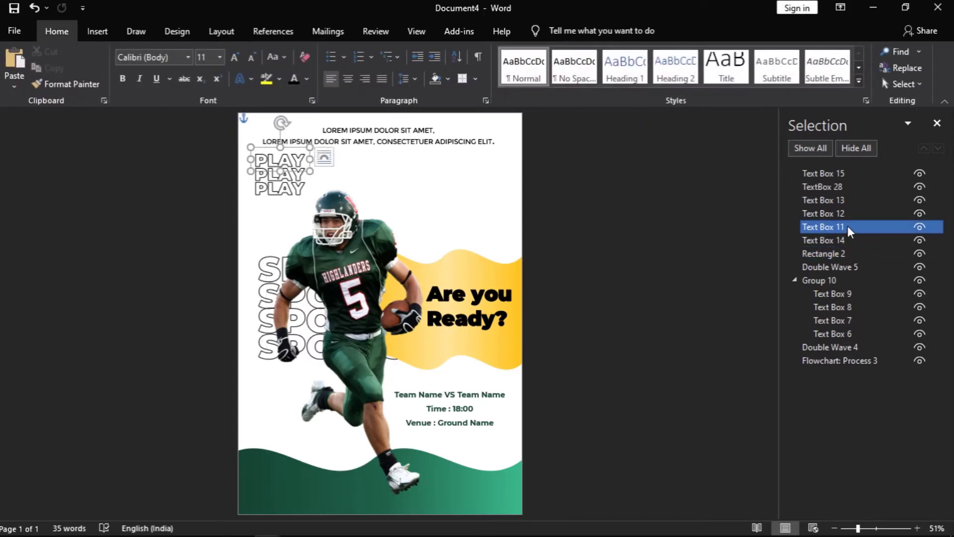
{"action": "left_click", "coordinate": [847, 214], "text": "ctrl"}
{"action": "left_click", "coordinate": [843, 200], "text": "ctrl"}
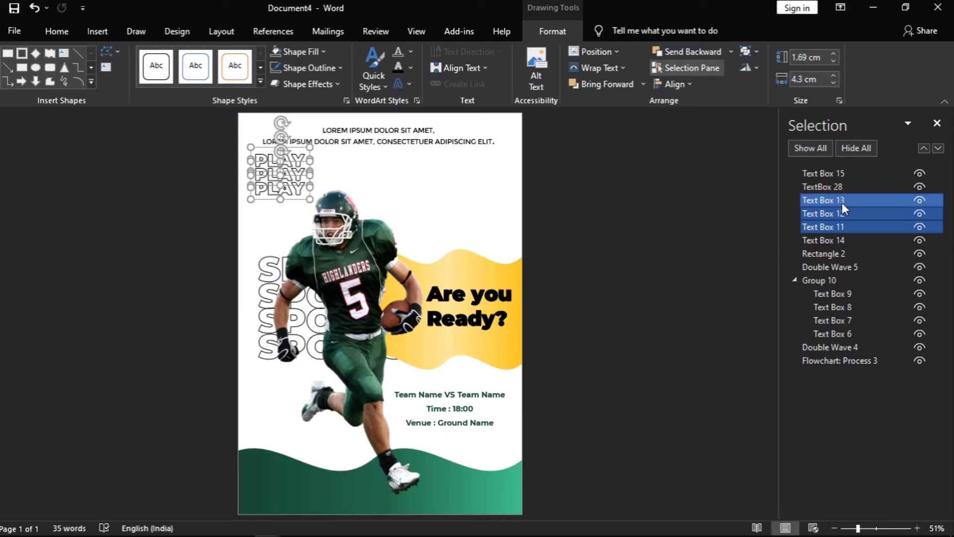
{"action": "key", "text": "Down"}
{"action": "key", "text": "Down"}
{"action": "key", "text": "Down"}
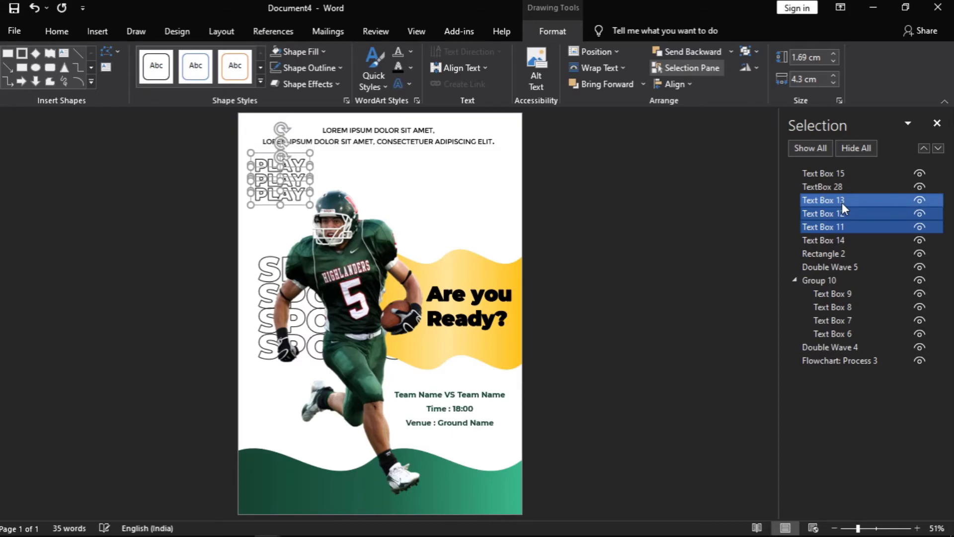
{"action": "key", "text": "Down"}
{"action": "key", "text": "Down"}
{"action": "key", "text": "Down"}
{"action": "key", "text": "Down"}
{"action": "key", "text": "Down"}
{"action": "key", "text": "Down"}
{"action": "key", "text": "Left"}
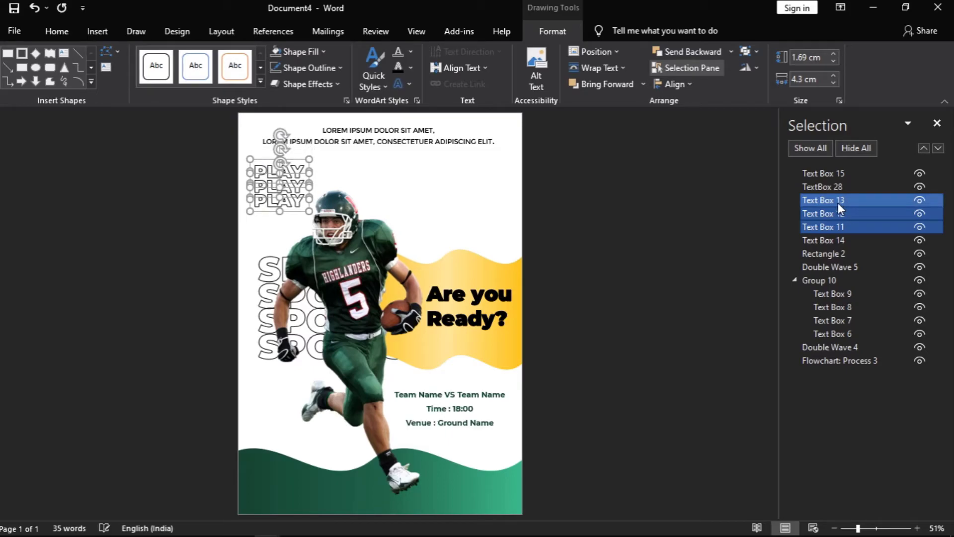
{"action": "key", "text": "Left"}
{"action": "left_click", "coordinate": [619, 223]}
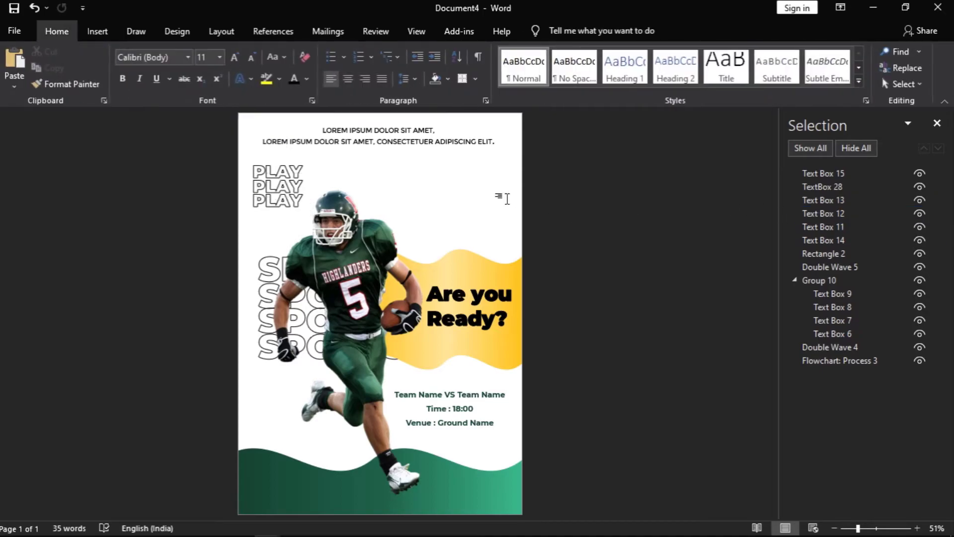
Step: Move the lorem ipsum header text box slightly lower
{"action": "left_click", "coordinate": [418, 125]}
{"action": "left_click_drag", "start_coordinate": [418, 124], "coordinate": [423, 126]}
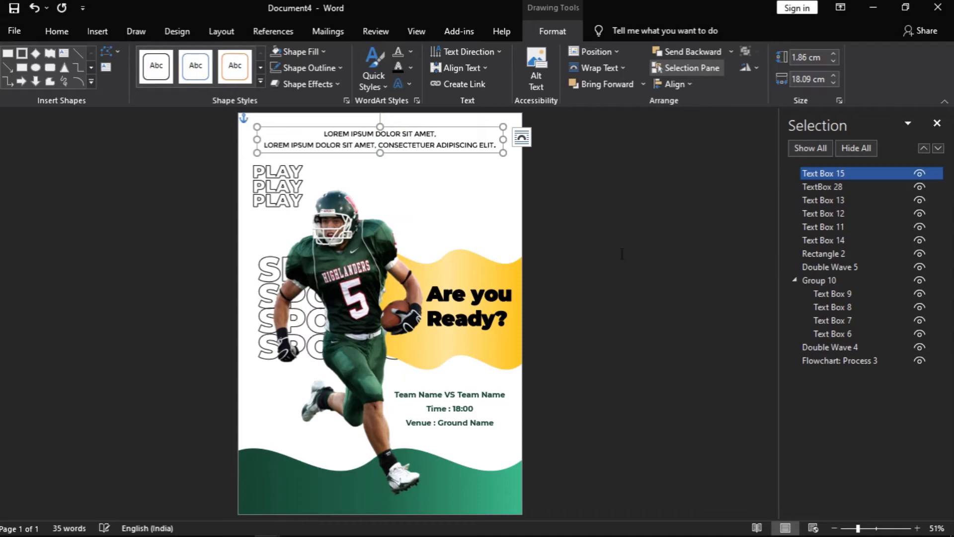
{"action": "left_click", "coordinate": [644, 257]}
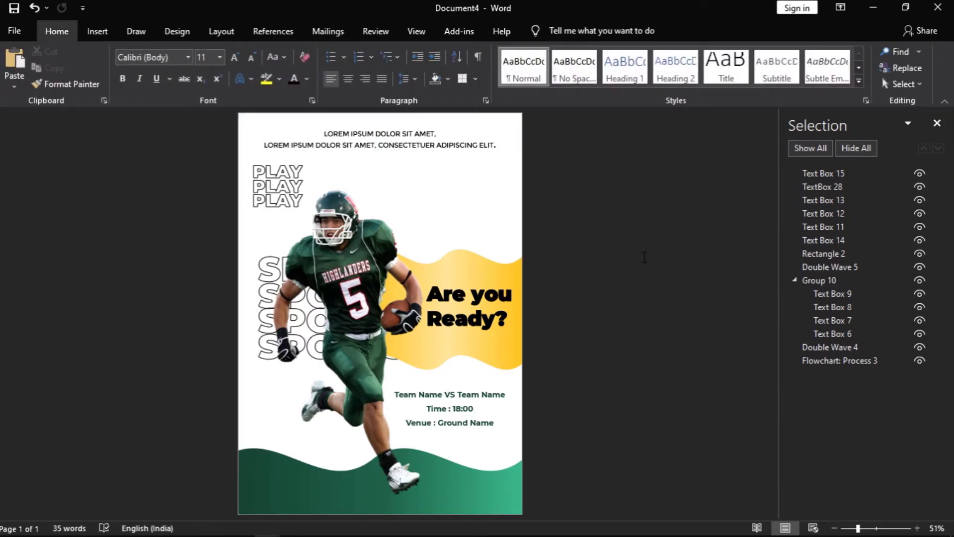
{"action": "left_click_drag", "start_coordinate": [392, 125], "coordinate": [407, 140]}
{"action": "left_click", "coordinate": [626, 262]}
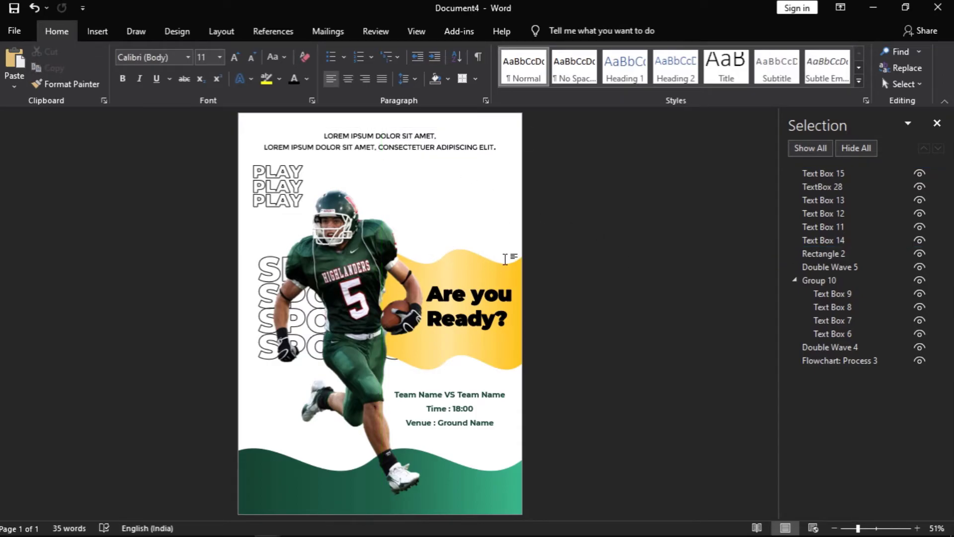
Step: Draw a Frame shape over the player's upper body and size it 10 cm square
{"action": "left_click", "coordinate": [98, 30]}
{"action": "left_click", "coordinate": [180, 51]}
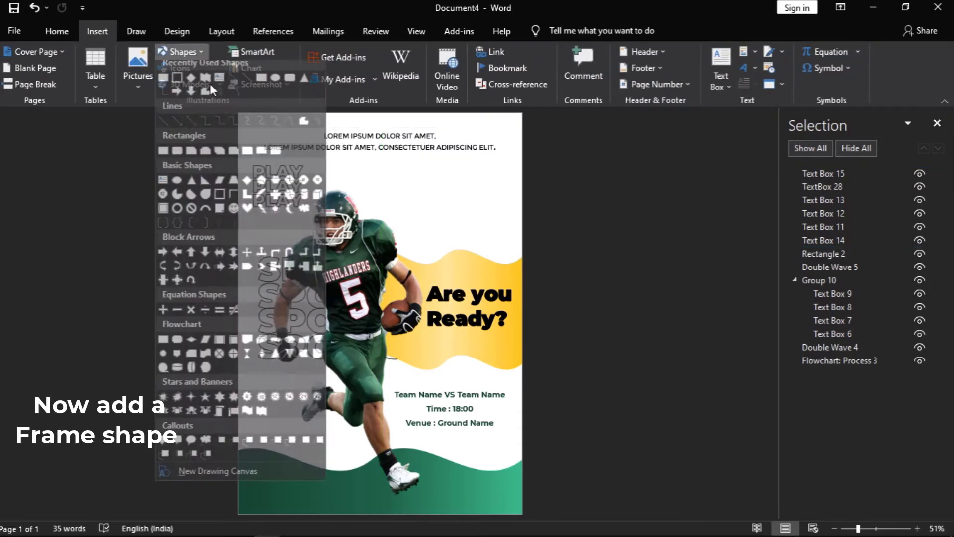
{"action": "left_click", "coordinate": [219, 200]}
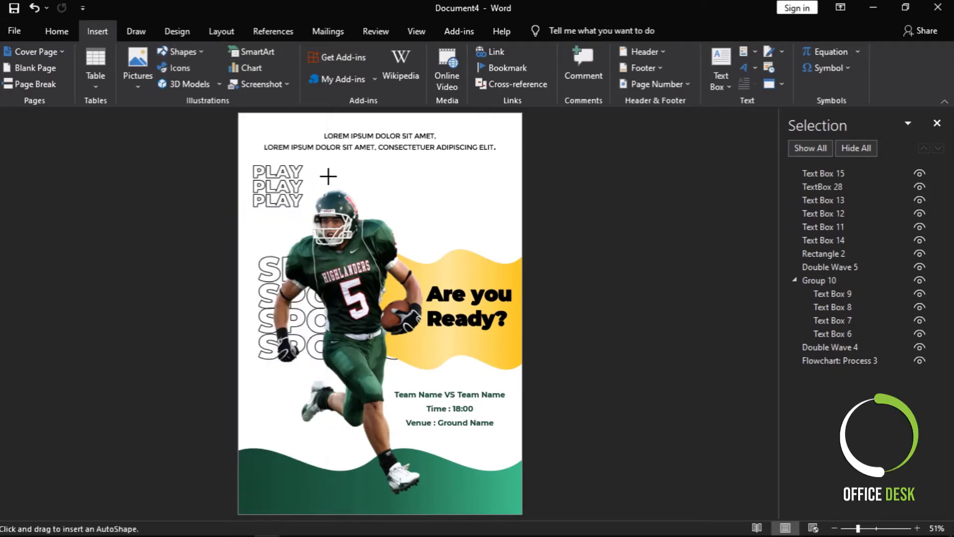
{"action": "left_click_drag", "start_coordinate": [350, 167], "coordinate": [490, 288]}
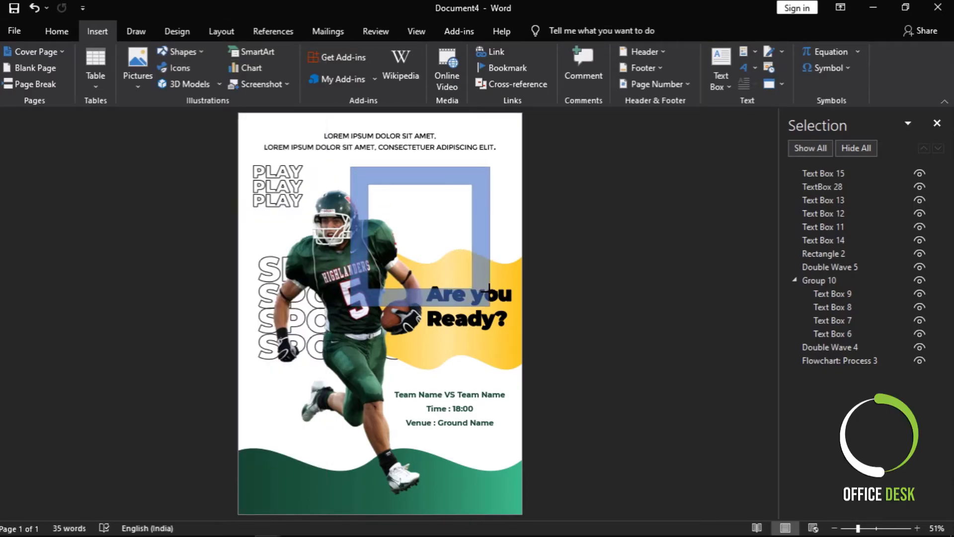
{"action": "left_click", "coordinate": [801, 57]}
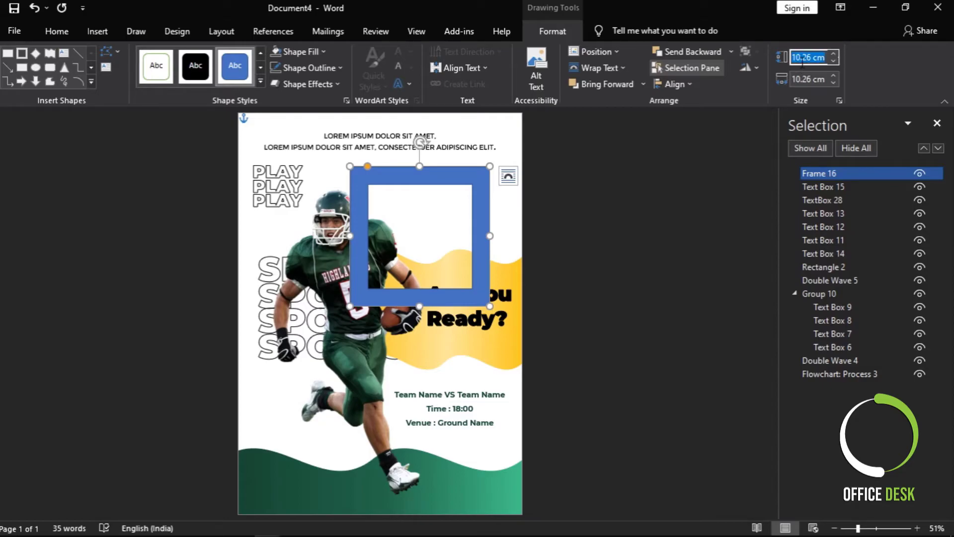
{"action": "type", "text": "10"}
{"action": "key", "text": "Tab"}
{"action": "key", "text": "Return"}
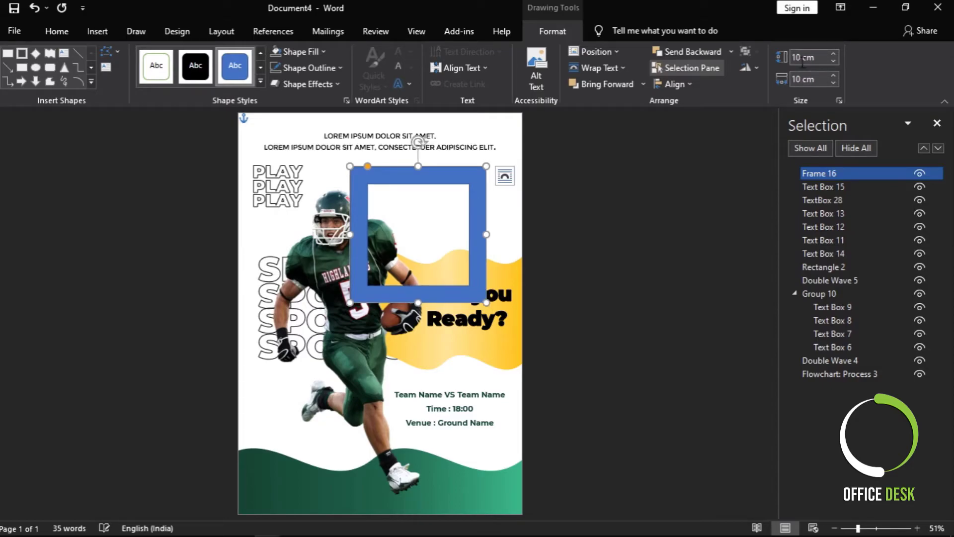
Step: Fill the frame light grey, remove its outline, and rotate it into a diamond
{"action": "left_click", "coordinate": [313, 54]}
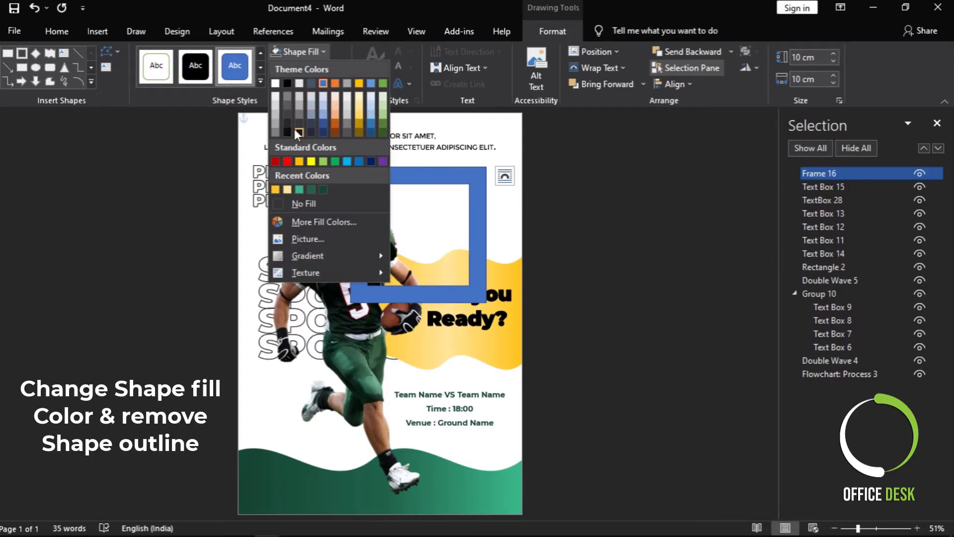
{"action": "left_click", "coordinate": [276, 105]}
{"action": "left_click", "coordinate": [279, 68]}
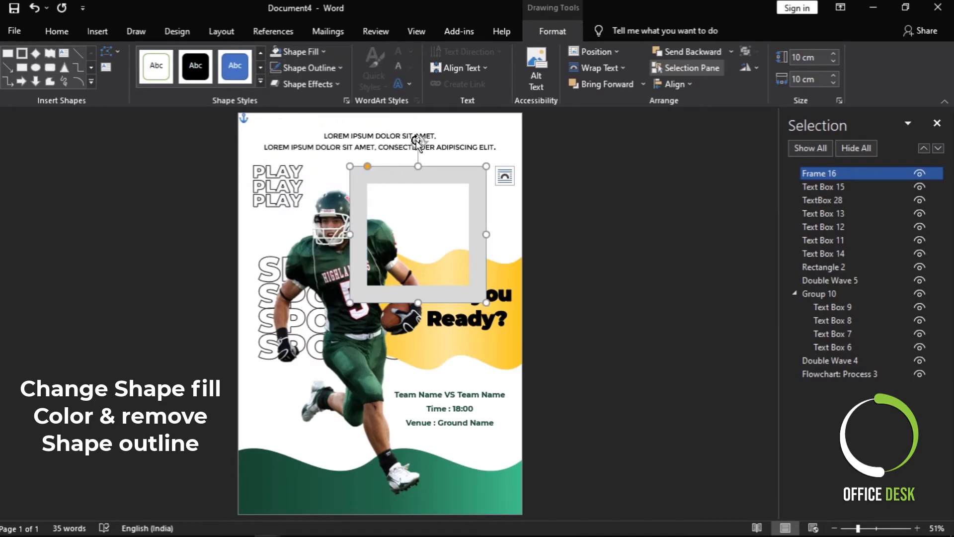
{"action": "mouse_move", "coordinate": [418, 142]}
{"action": "left_mouse_down"}
{"action": "mouse_move", "coordinate": [471, 150]}
{"action": "mouse_move", "coordinate": [475, 174]}
{"action": "mouse_move", "coordinate": [460, 179]}
{"action": "mouse_move", "coordinate": [437, 121]}
{"action": "left_mouse_up"}
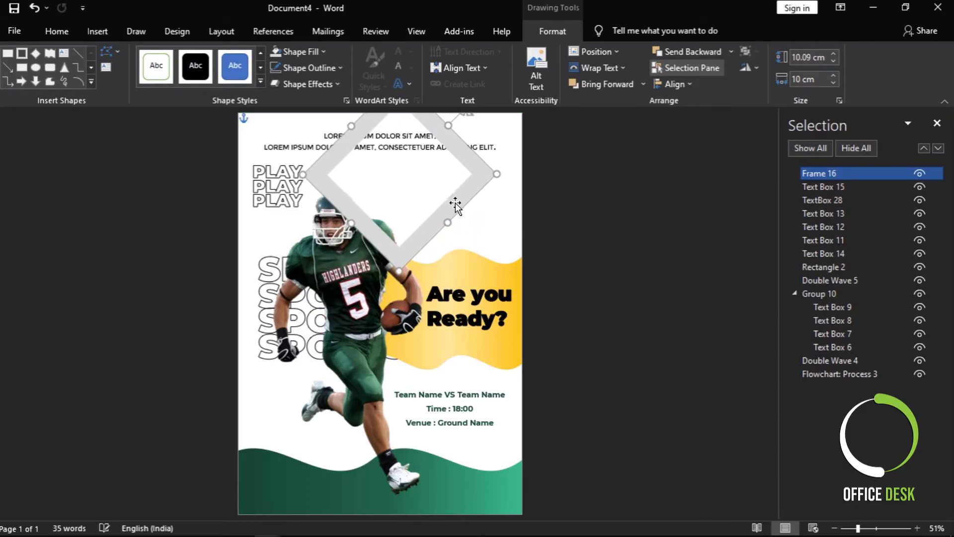
Step: Push the diamond up past the page top and bring the header text box to the front
{"action": "left_click_drag", "start_coordinate": [455, 204], "coordinate": [437, 123]}
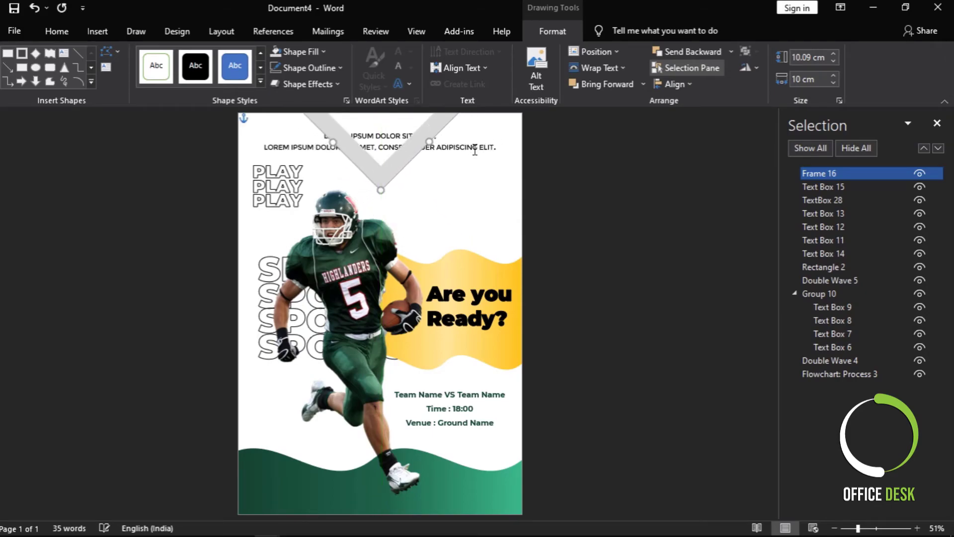
{"action": "left_click", "coordinate": [475, 149]}
{"action": "right_click", "coordinate": [470, 131]}
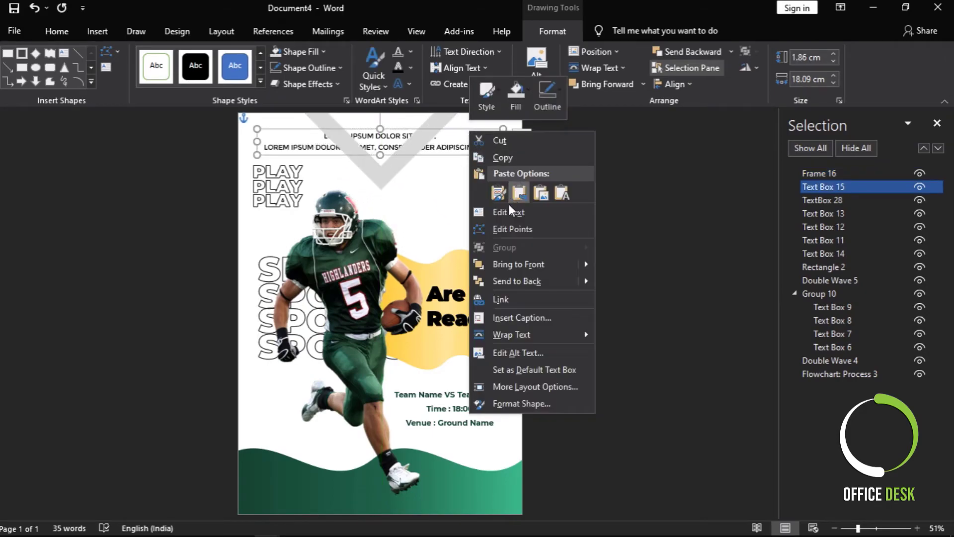
{"action": "left_click", "coordinate": [509, 256]}
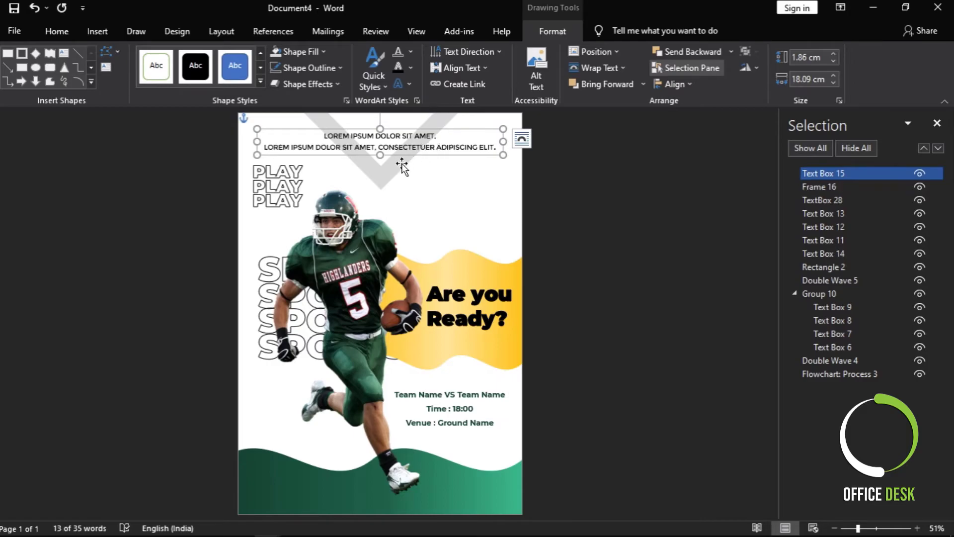
{"action": "left_click_drag", "start_coordinate": [385, 174], "coordinate": [386, 188]}
{"action": "left_click_drag", "start_coordinate": [385, 184], "coordinate": [386, 182]}
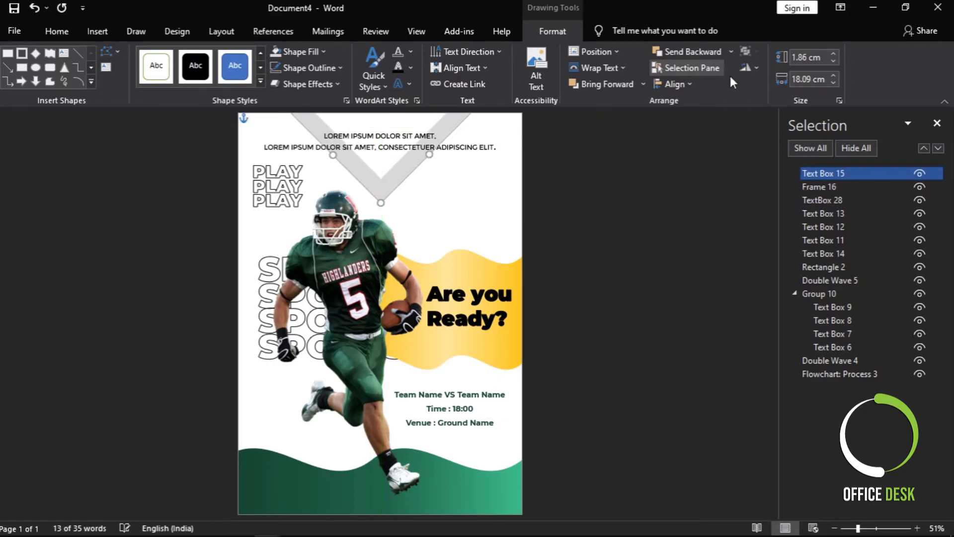
Step: Reset the frame's height to 10 cm
{"action": "left_click", "coordinate": [796, 58]}
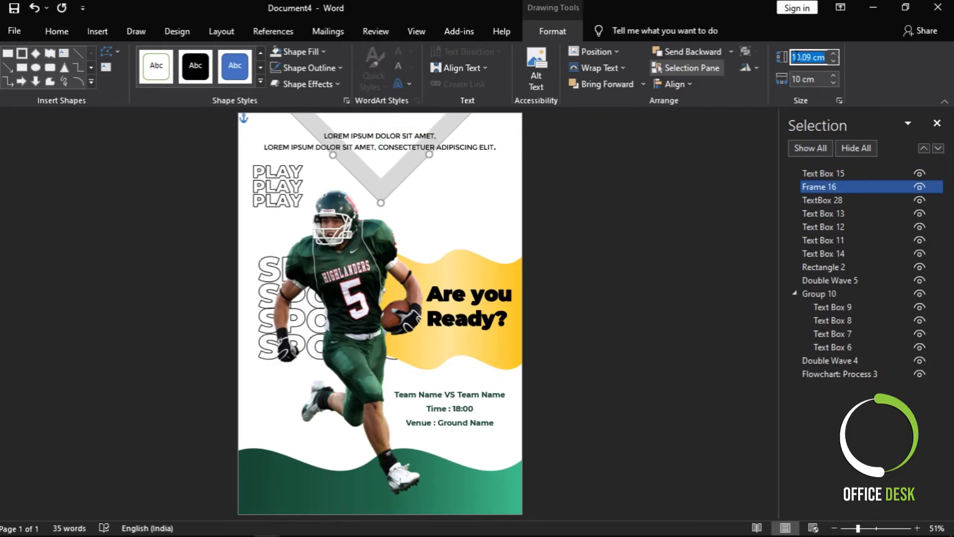
{"action": "type", "text": "10"}
{"action": "key", "text": "Return"}
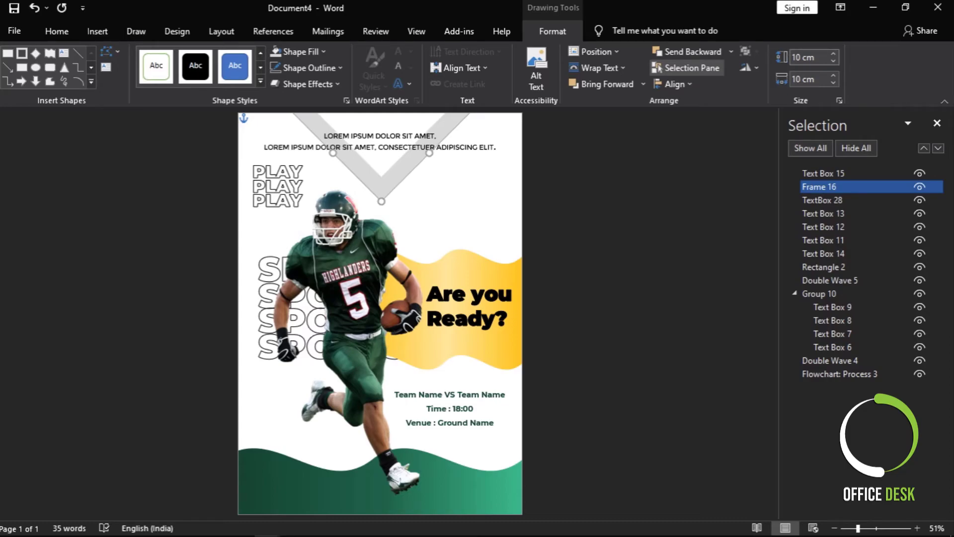
{"action": "left_click", "coordinate": [659, 183]}
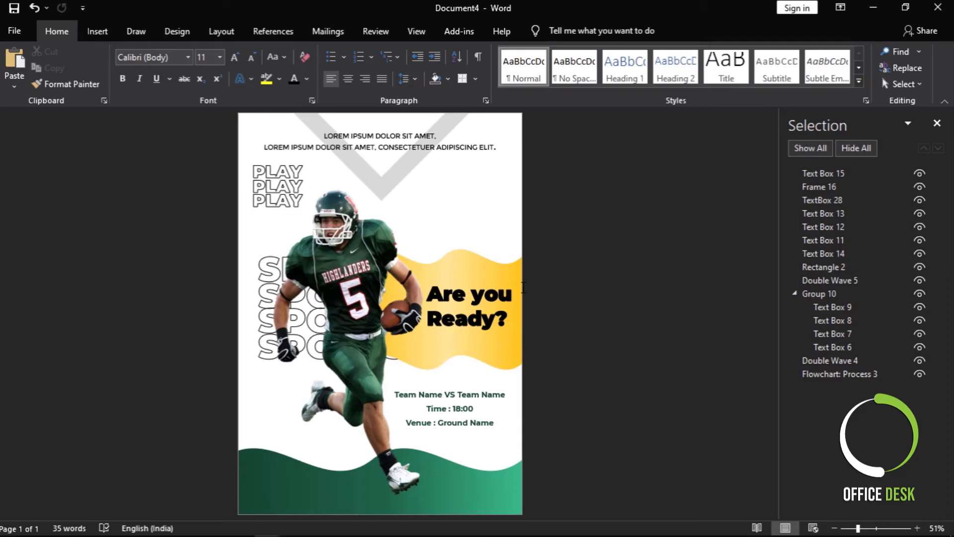
{"action": "left_click", "coordinate": [451, 267]}
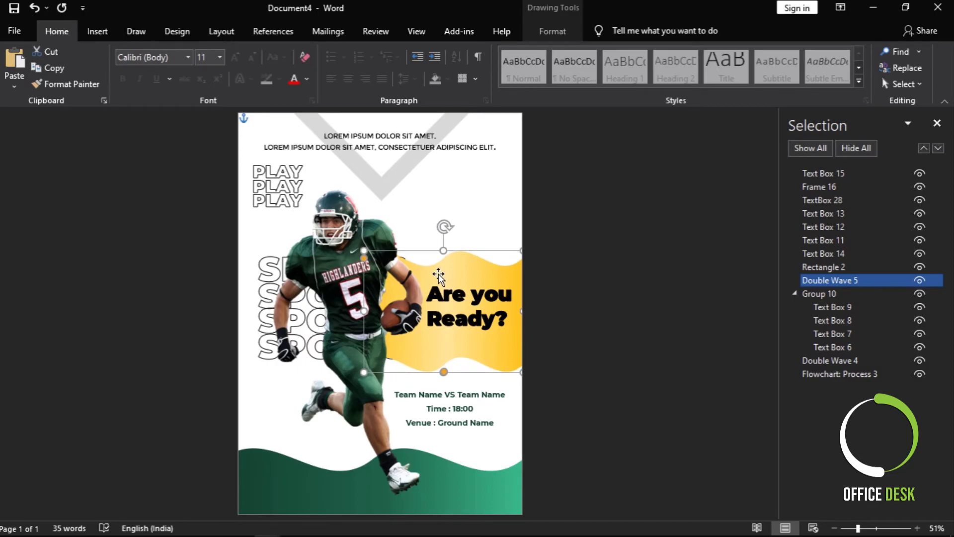
{"action": "left_click", "coordinate": [629, 282]}
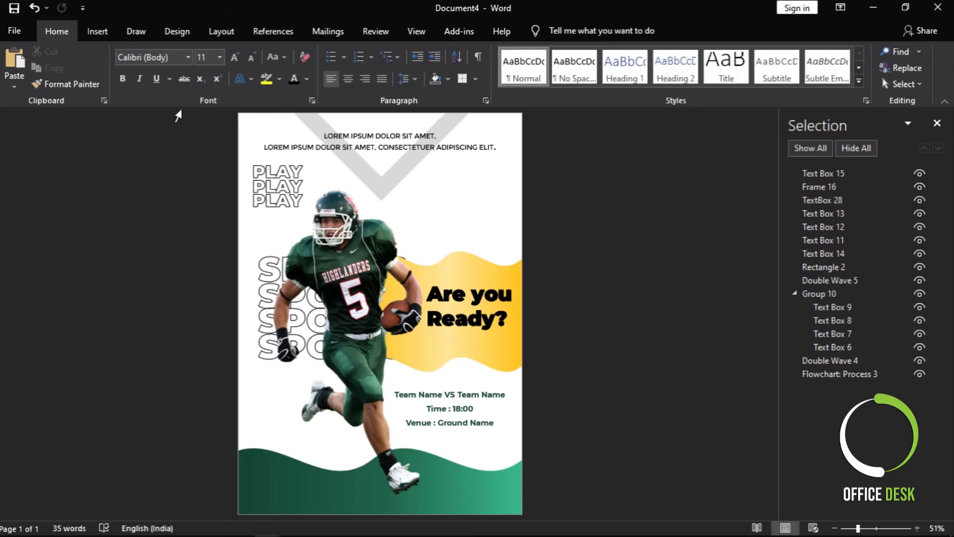
Step: Place a Diamond shape on the page and size it 0.5 cm by 0.5 cm
{"action": "left_click", "coordinate": [98, 32]}
{"action": "left_click", "coordinate": [198, 52]}
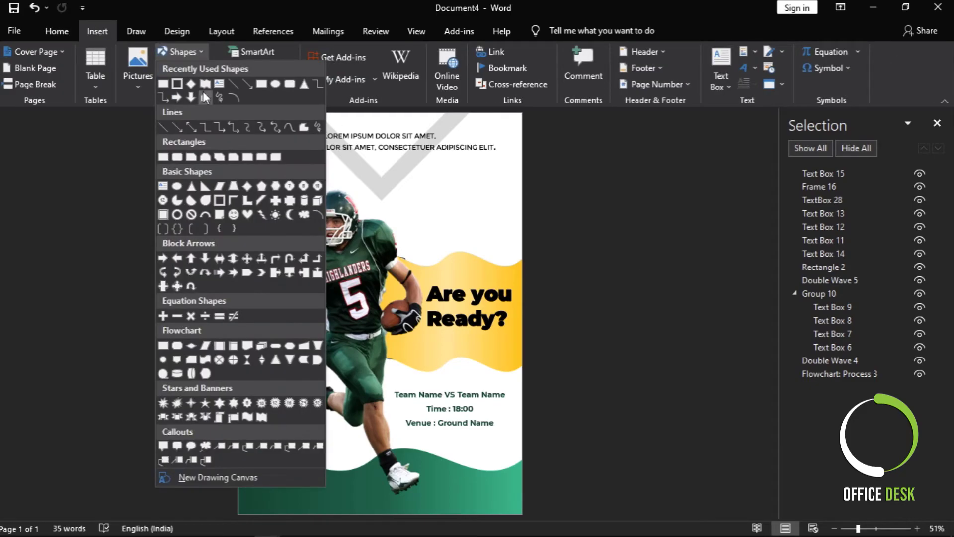
{"action": "left_click", "coordinate": [190, 84]}
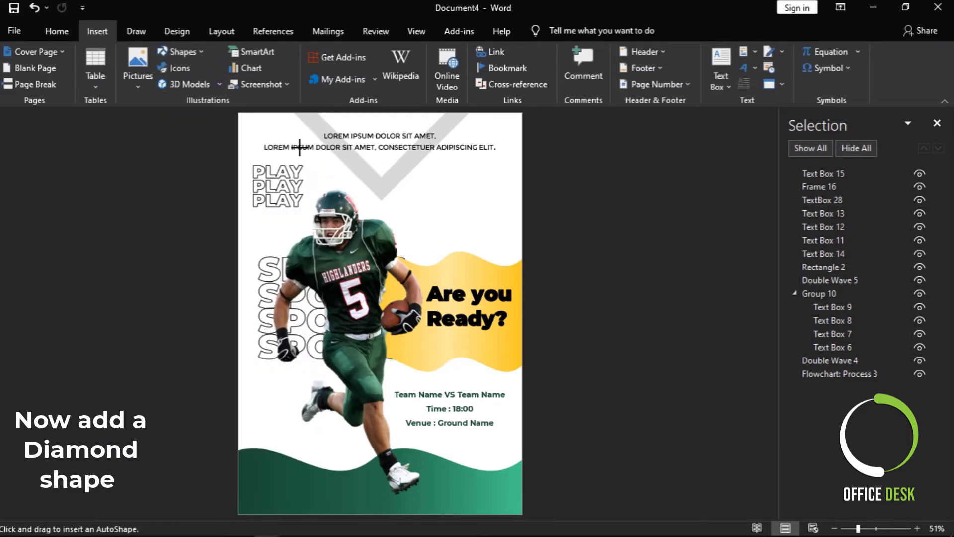
{"action": "left_click", "coordinate": [429, 196]}
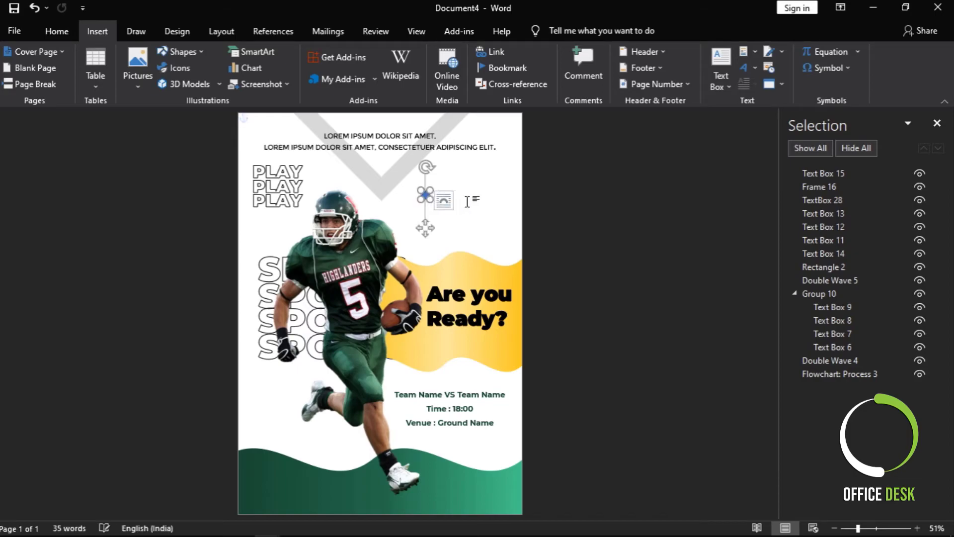
{"action": "left_click", "coordinate": [807, 63]}
{"action": "type", "text": "0.5"}
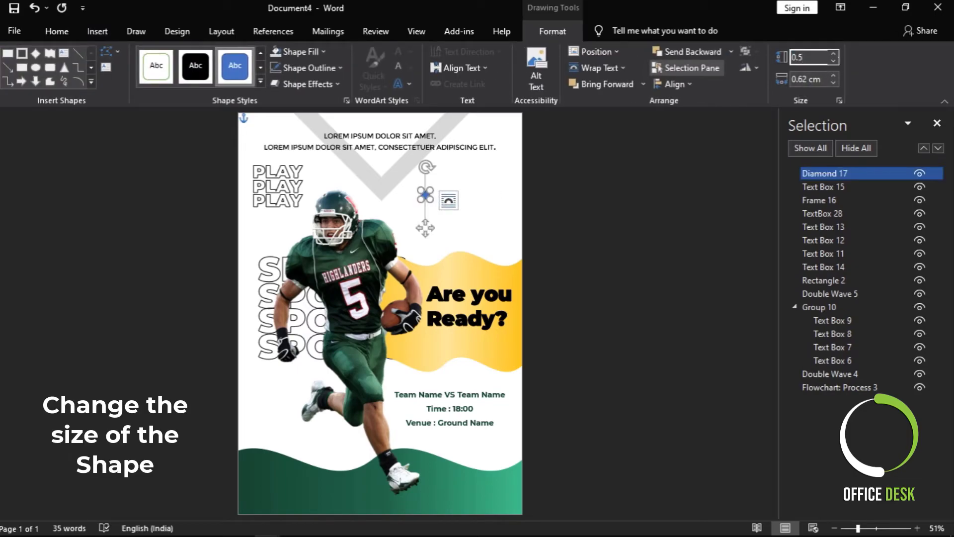
{"action": "key", "text": "Tab"}
{"action": "type", "text": "0.5"}
{"action": "key", "text": "Return"}
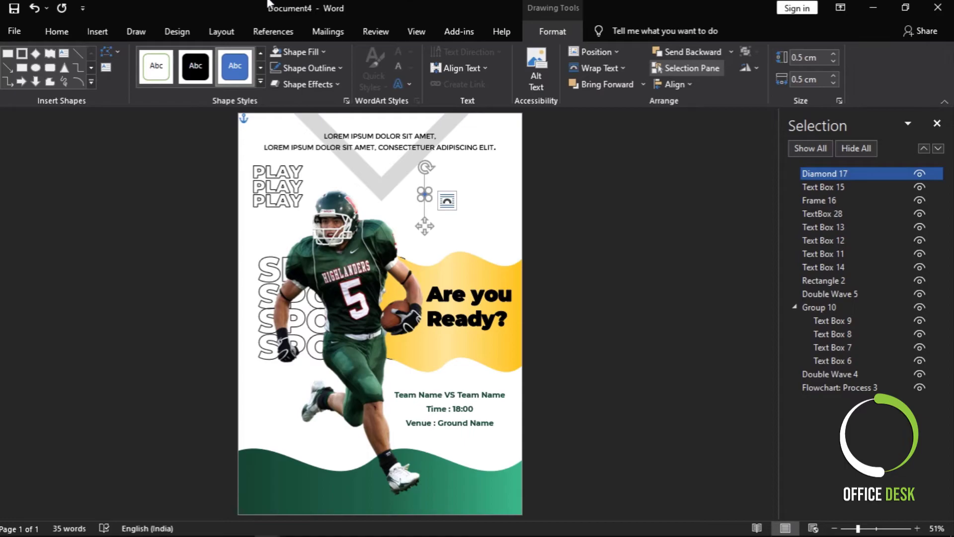
Step: Fill the diamond black with no outline, then zoom to 100%
{"action": "left_click", "coordinate": [297, 52]}
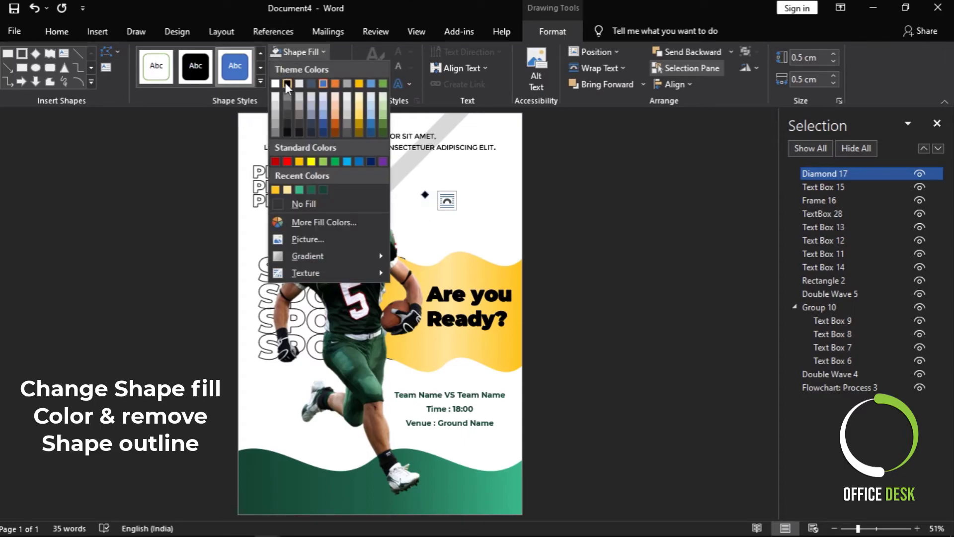
{"action": "left_click", "coordinate": [287, 84]}
{"action": "left_click", "coordinate": [308, 68]}
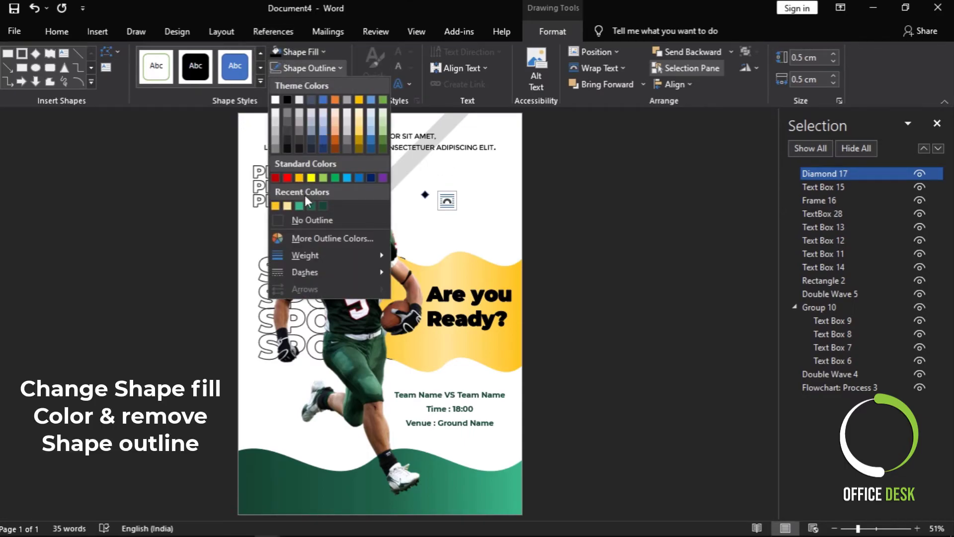
{"action": "left_click", "coordinate": [304, 220]}
{"action": "left_click", "coordinate": [446, 239]}
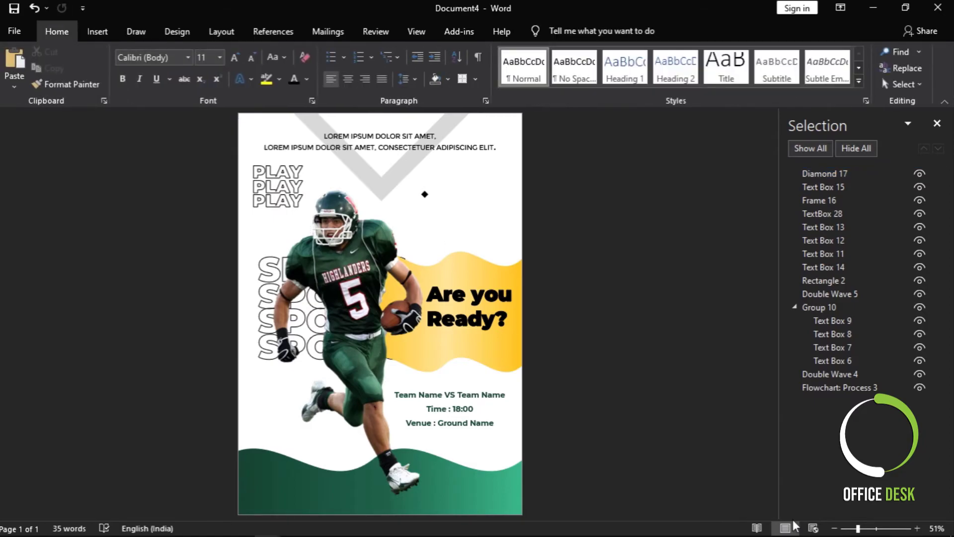
{"action": "left_click_drag", "start_coordinate": [860, 529], "coordinate": [876, 528]}
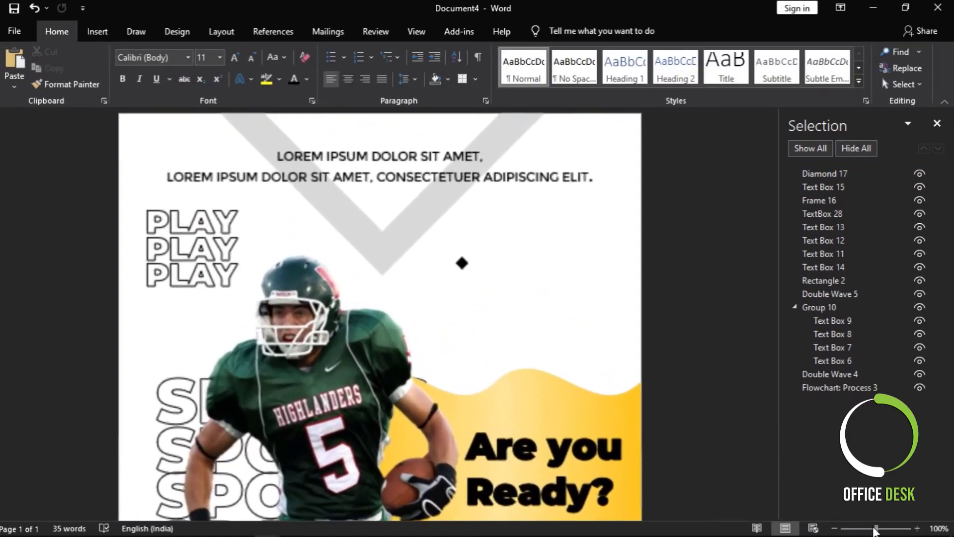
Step: Copy and paste the small diamond to build a row of four diamonds
{"action": "scroll", "coordinate": [617, 355], "scroll_direction": "down", "scroll_amount": 2}
{"action": "scroll", "coordinate": [515, 177], "scroll_direction": "down", "scroll_amount": 2}
{"action": "scroll", "coordinate": [466, 237], "scroll_direction": "up", "scroll_amount": 2}
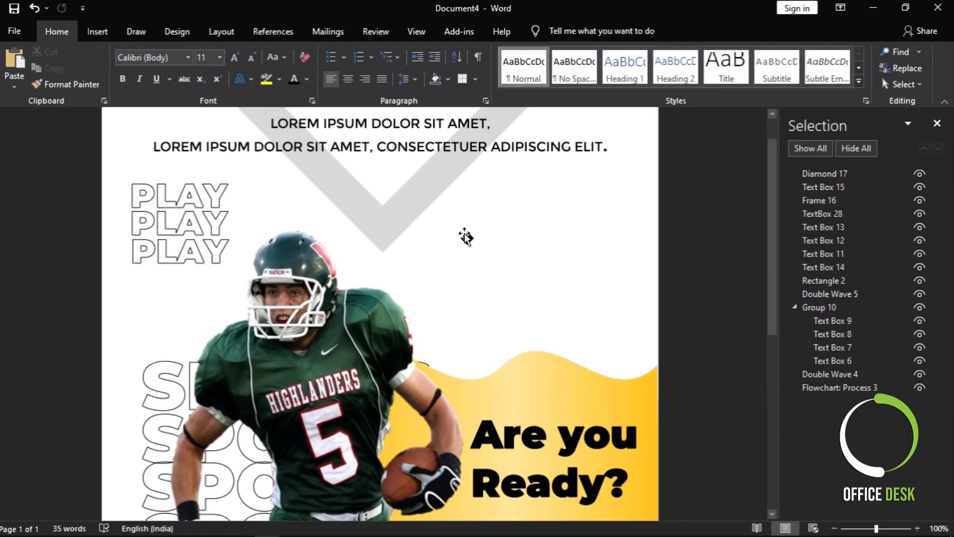
{"action": "left_click_drag", "start_coordinate": [466, 240], "coordinate": [513, 222]}
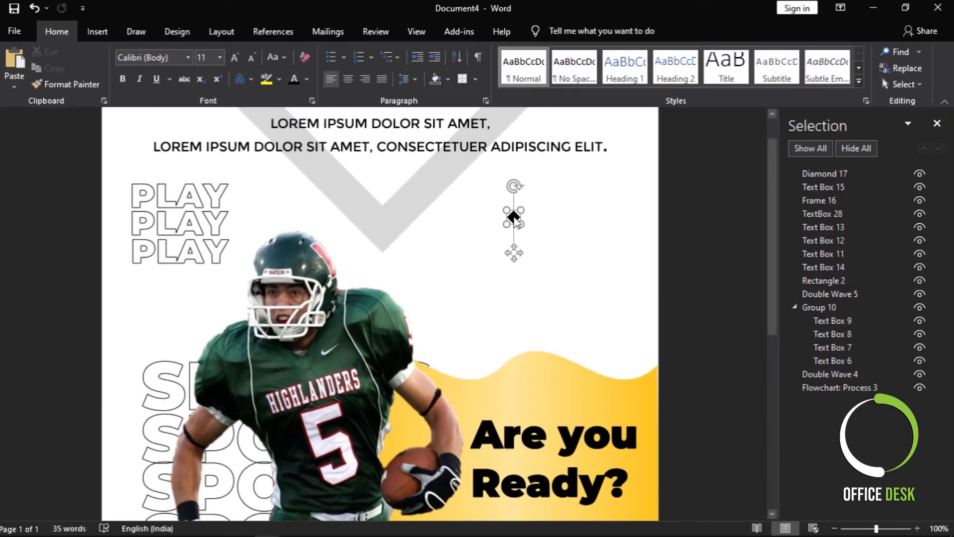
{"action": "key", "text": "ctrl+c"}
{"action": "key", "text": "ctrl+v"}
{"action": "mouse_move", "coordinate": [514, 222]}
{"action": "left_mouse_down"}
{"action": "mouse_move", "coordinate": [525, 238]}
{"action": "mouse_move", "coordinate": [531, 216]}
{"action": "mouse_move", "coordinate": [543, 219]}
{"action": "left_mouse_up"}
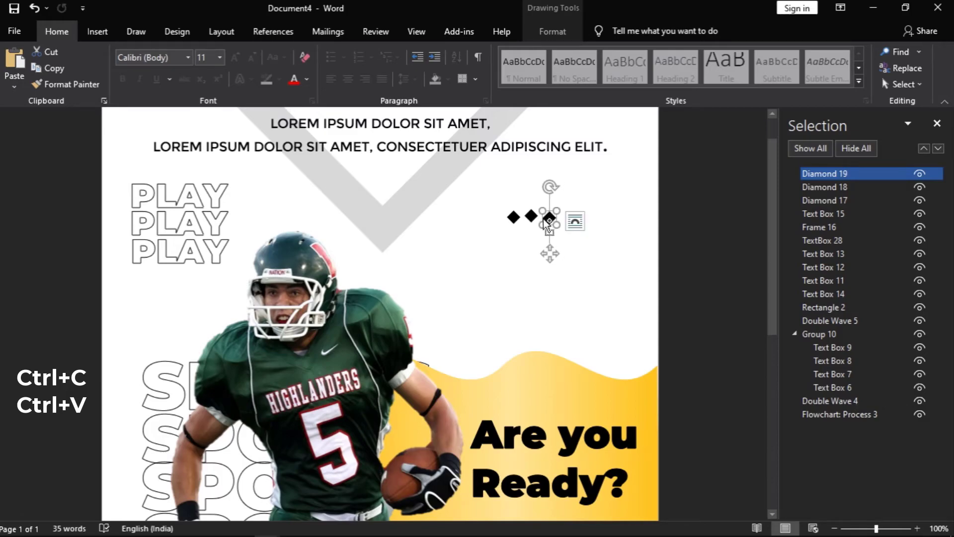
{"action": "key", "text": "ctrl+v"}
{"action": "left_click_drag", "start_coordinate": [560, 228], "coordinate": [567, 220]}
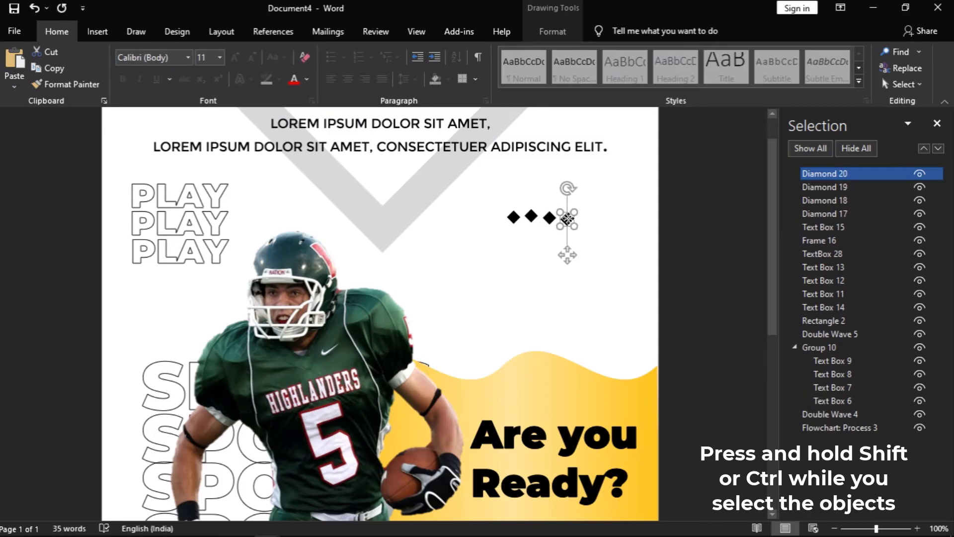
Step: Distribute the four diamonds horizontally, align their tops, and group them
{"action": "left_click", "coordinate": [549, 217], "text": "shift"}
{"action": "left_click", "coordinate": [532, 216], "text": "shift"}
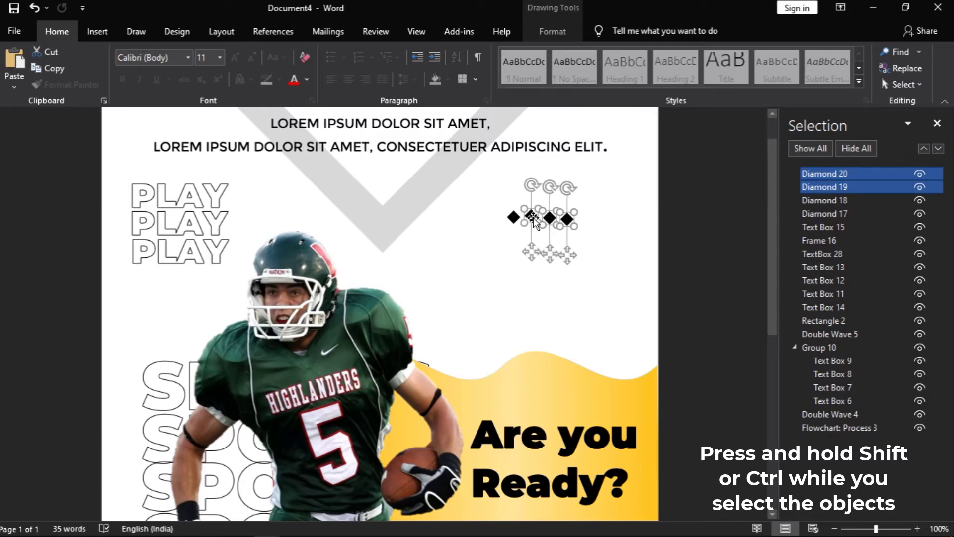
{"action": "left_click", "coordinate": [513, 217], "text": "shift"}
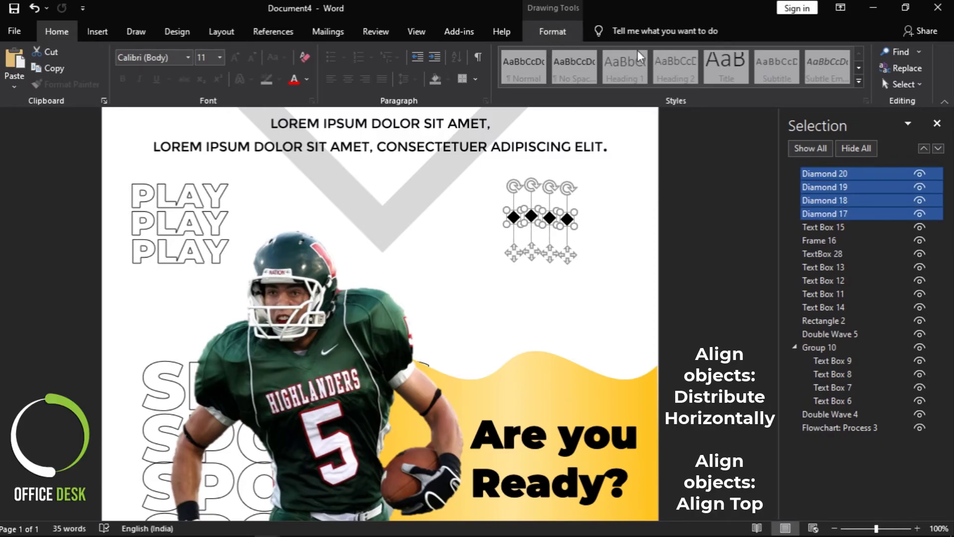
{"action": "left_click", "coordinate": [674, 84]}
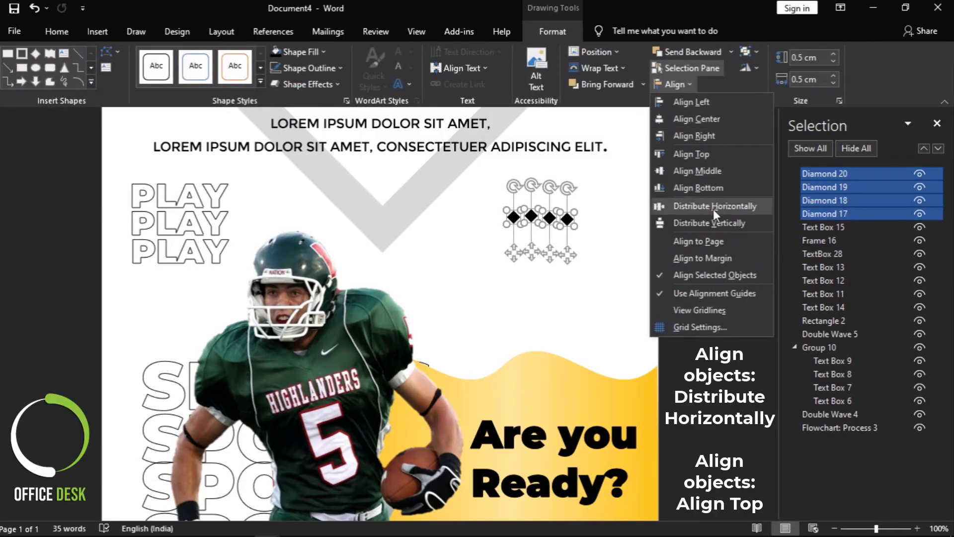
{"action": "left_click", "coordinate": [714, 207]}
{"action": "left_click", "coordinate": [688, 86]}
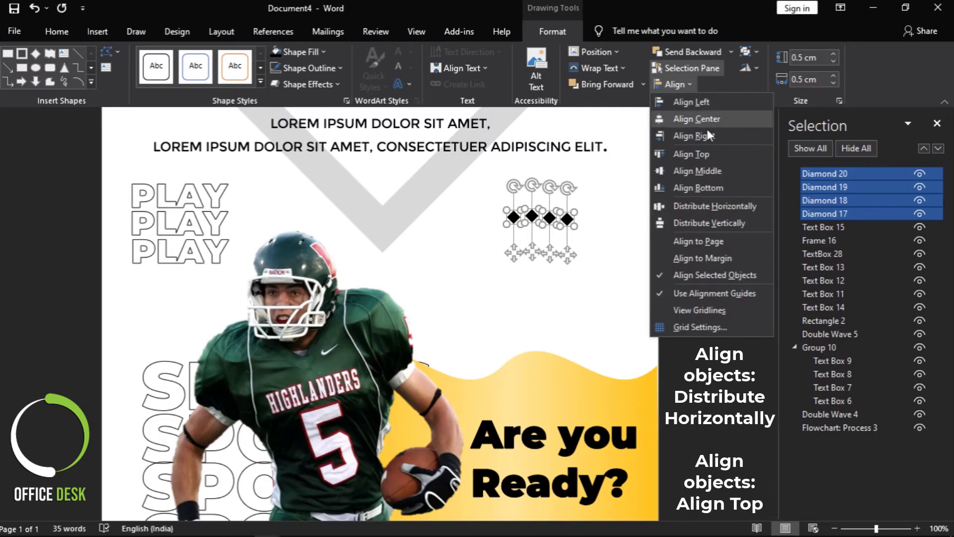
{"action": "left_click", "coordinate": [705, 152]}
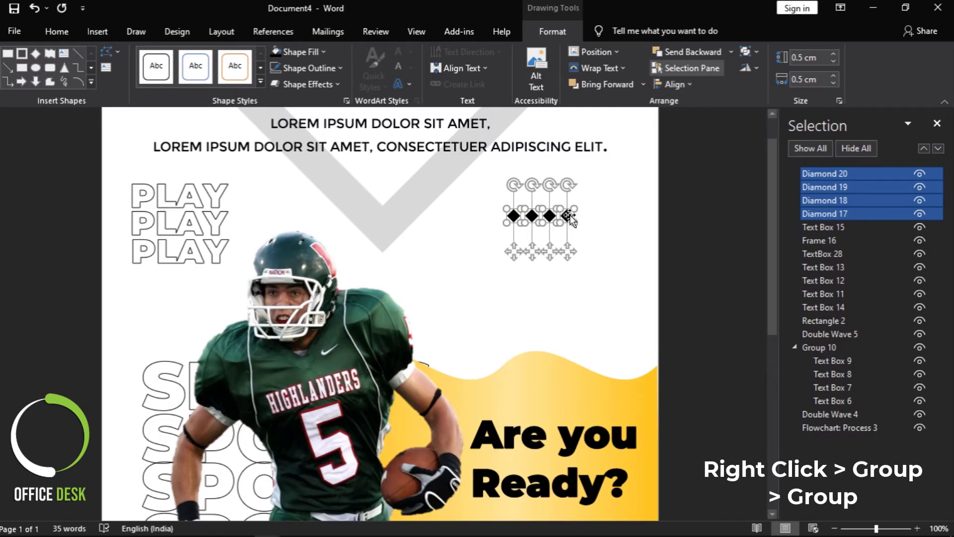
{"action": "right_click", "coordinate": [569, 217]}
{"action": "left_click", "coordinate": [735, 300]}
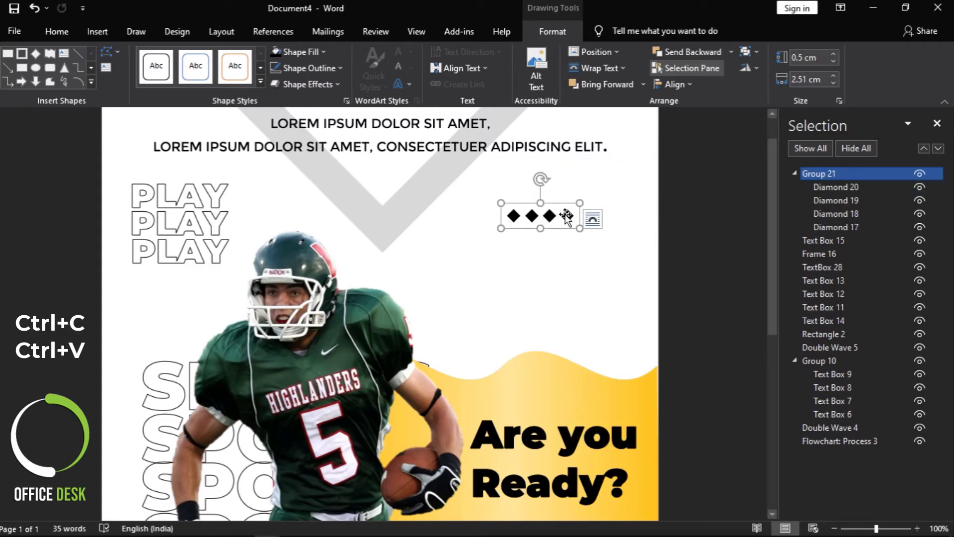
Step: Paste four more copies of the diamond row, stacking them beneath the first row
{"action": "key", "text": "ctrl+v"}
{"action": "left_click_drag", "start_coordinate": [577, 232], "coordinate": [568, 232]}
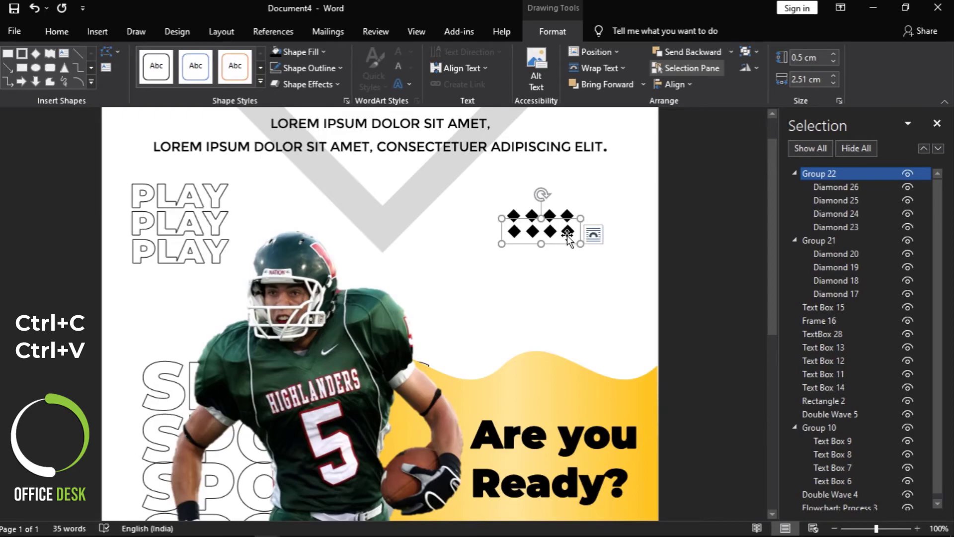
{"action": "key", "text": "ctrl+v"}
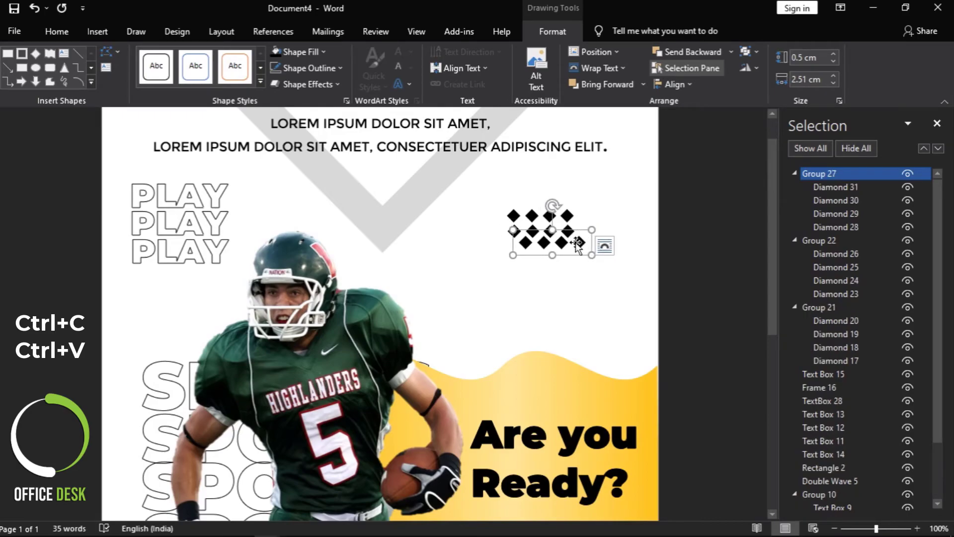
{"action": "mouse_move", "coordinate": [577, 243]}
{"action": "left_mouse_down"}
{"action": "mouse_move", "coordinate": [567, 251]}
{"action": "mouse_move", "coordinate": [577, 289]}
{"action": "left_mouse_up"}
{"action": "key", "text": "ctrl+c"}
{"action": "key", "text": "ctrl+v"}
{"action": "key", "text": "ctrl+d"}
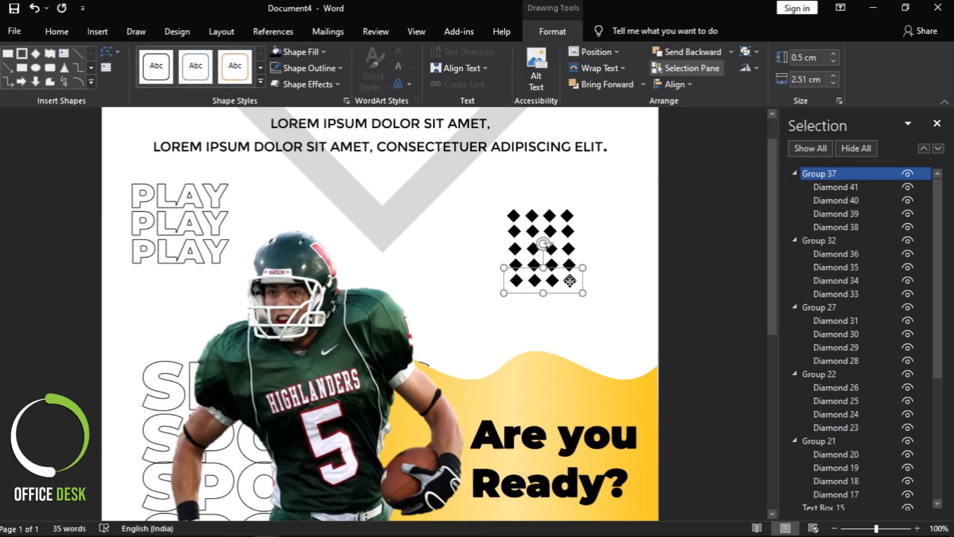
Step: Drag the lower diamond rows closer to tighten the 4-by-5 diamond grid
{"action": "left_click", "coordinate": [633, 289]}
{"action": "scroll", "coordinate": [597, 269], "scroll_direction": "up", "scroll_amount": 1}
{"action": "scroll", "coordinate": [566, 241], "scroll_direction": "down", "scroll_amount": 3}
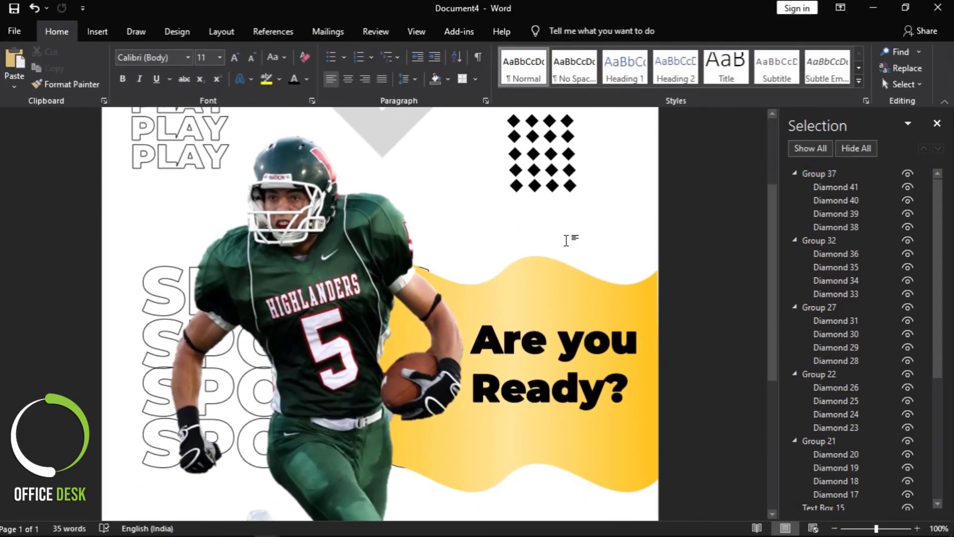
{"action": "left_click_drag", "start_coordinate": [569, 188], "coordinate": [569, 175]}
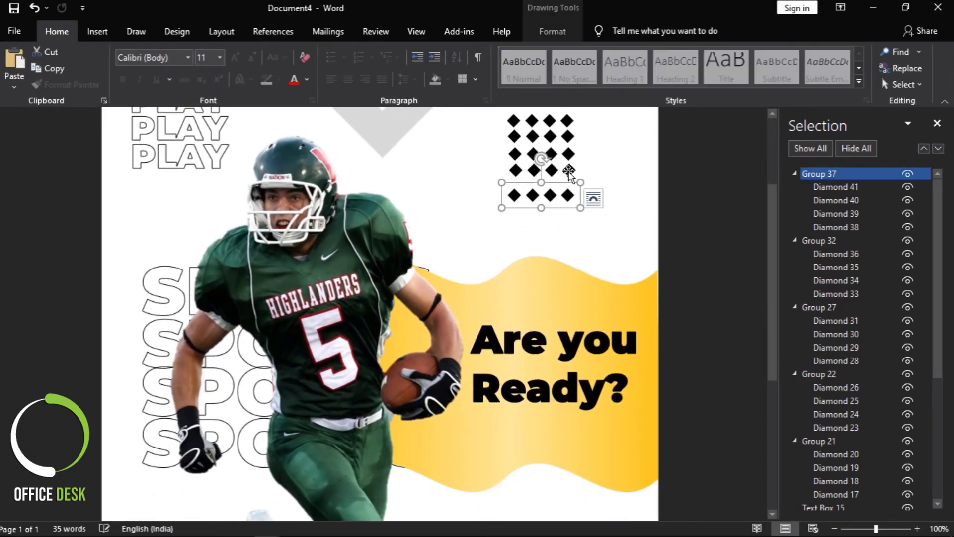
{"action": "left_click", "coordinate": [568, 175]}
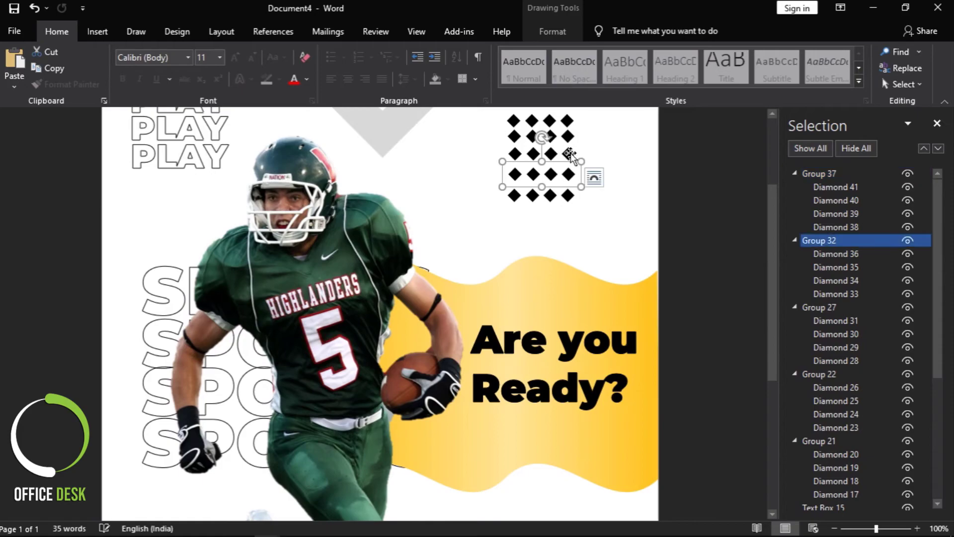
{"action": "scroll", "coordinate": [569, 175], "scroll_direction": "up", "scroll_amount": 1}
{"action": "mouse_move", "coordinate": [568, 208]}
{"action": "left_mouse_down"}
{"action": "mouse_move", "coordinate": [569, 147]}
{"action": "mouse_move", "coordinate": [569, 168]}
{"action": "left_mouse_up"}
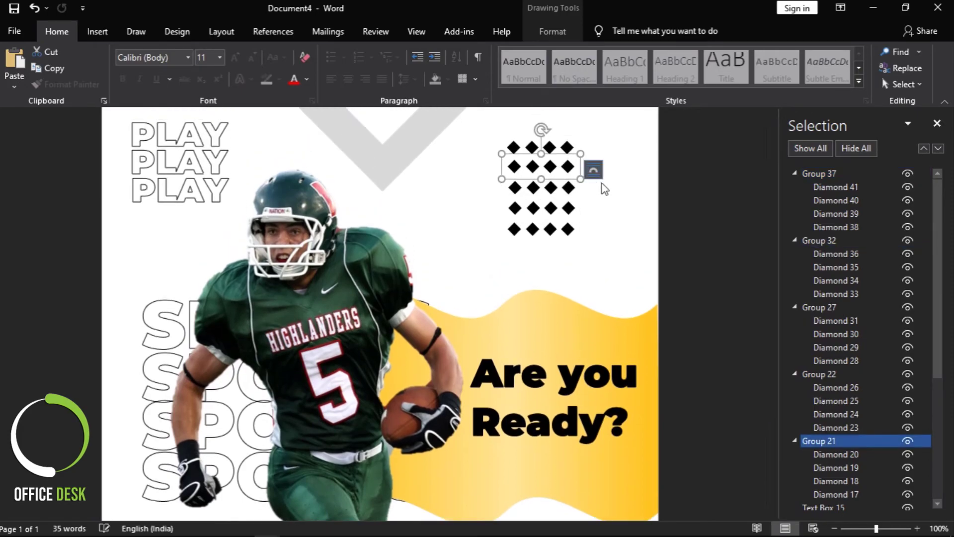
Step: Select all five diamond rows and distribute them evenly vertically
{"action": "left_click", "coordinate": [679, 215]}
{"action": "scroll", "coordinate": [601, 220], "scroll_direction": "up", "scroll_amount": 3}
{"action": "scroll", "coordinate": [584, 250], "scroll_direction": "down", "scroll_amount": 2}
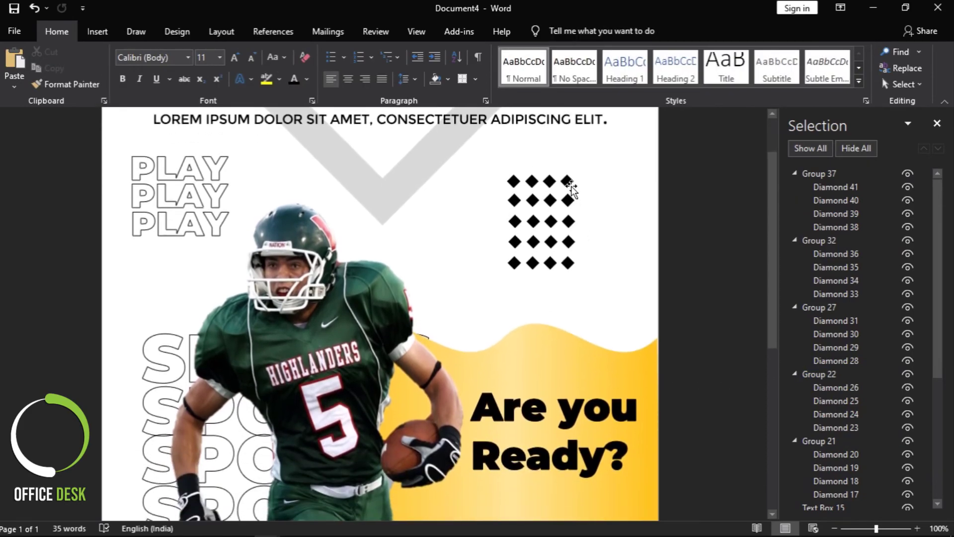
{"action": "left_click", "coordinate": [567, 180]}
{"action": "left_click", "coordinate": [568, 201], "text": "shift"}
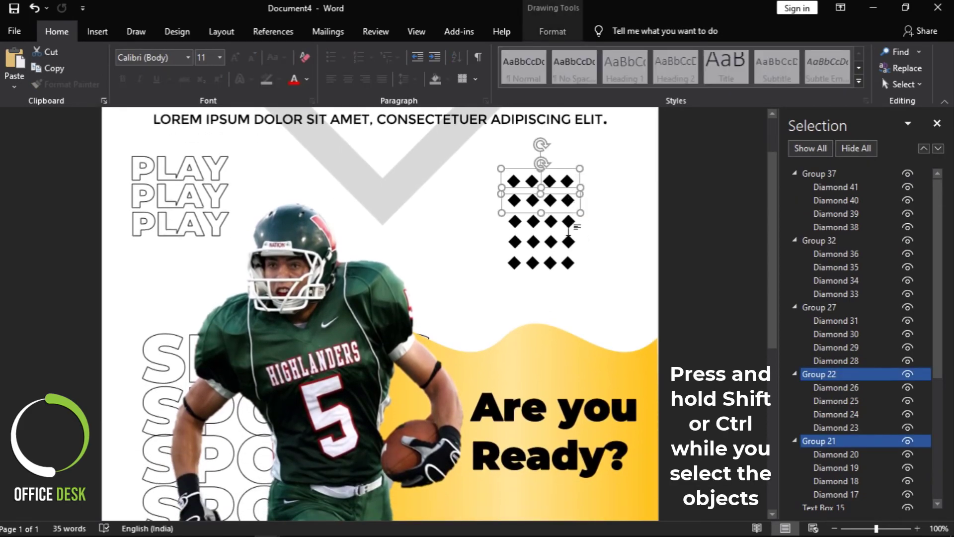
{"action": "left_click", "coordinate": [568, 221], "text": "shift"}
{"action": "left_click", "coordinate": [569, 243], "text": "shift"}
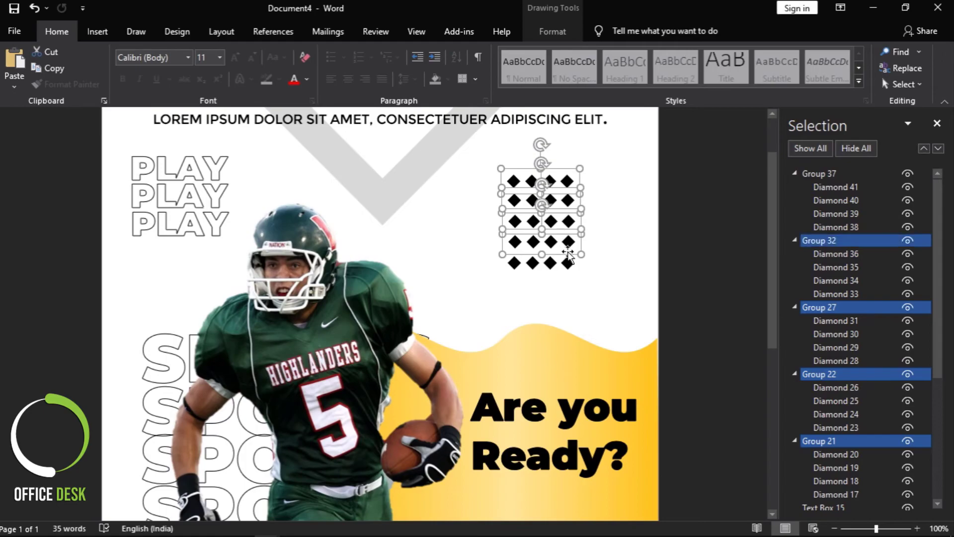
{"action": "left_click", "coordinate": [569, 262], "text": "shift"}
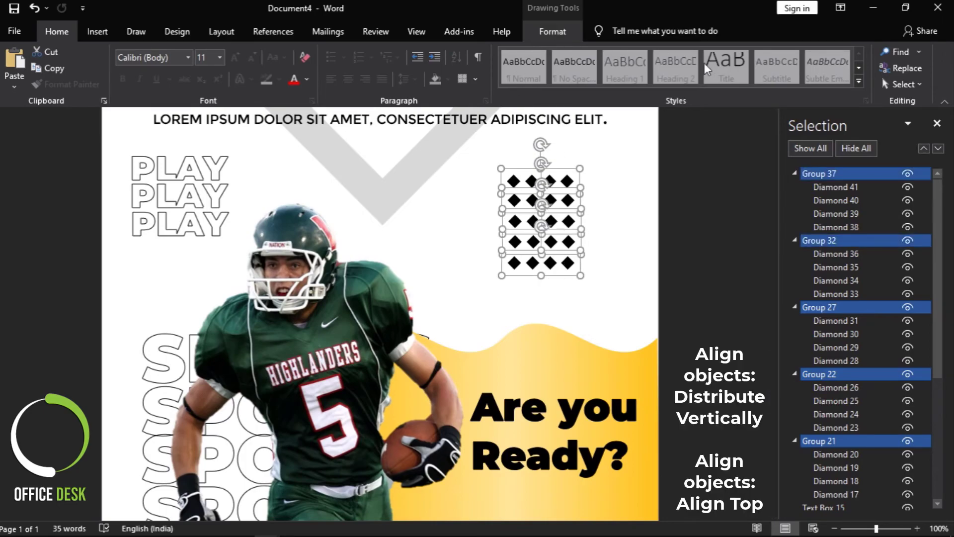
{"action": "left_click", "coordinate": [675, 85]}
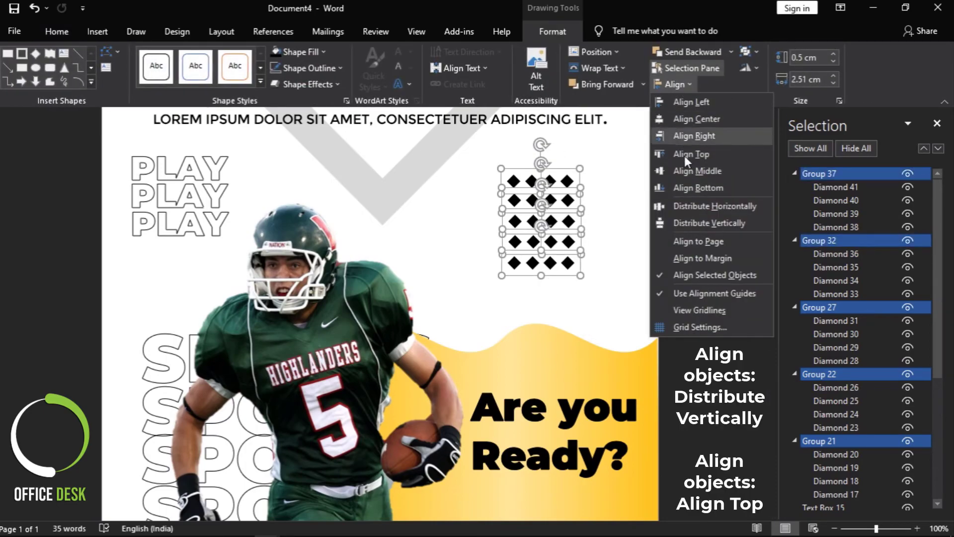
{"action": "left_click", "coordinate": [692, 222]}
Step: Group the five selected diamond rows into a single grid
{"action": "right_click", "coordinate": [566, 182]}
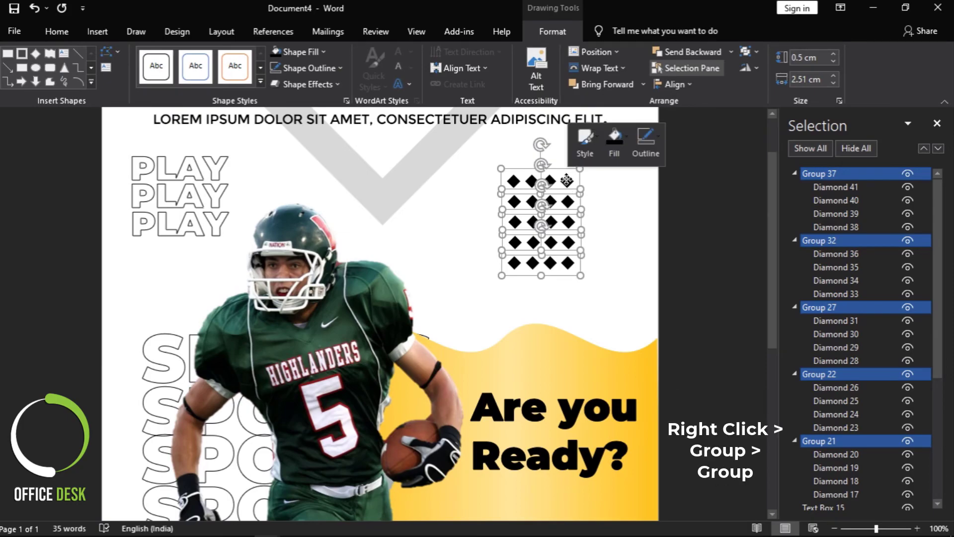
{"action": "left_click", "coordinate": [705, 259]}
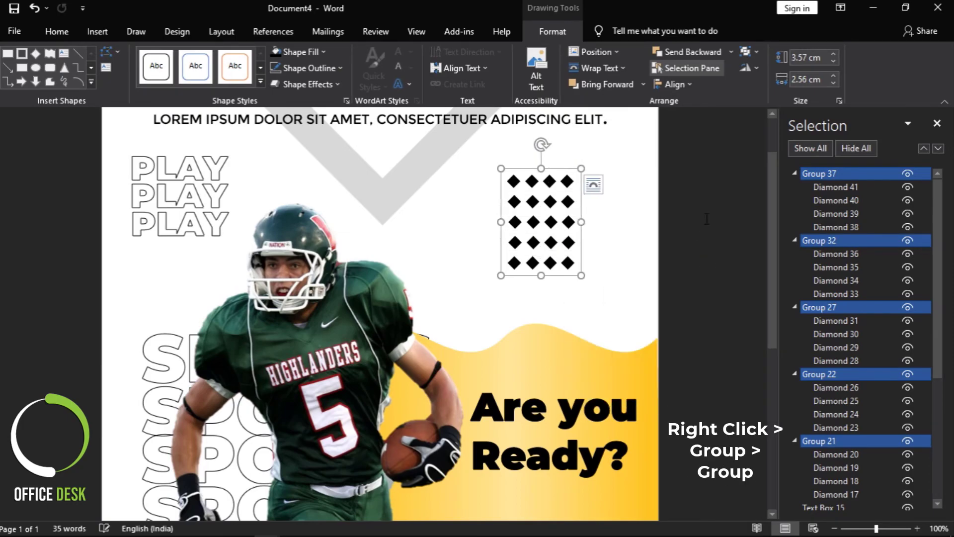
{"action": "left_click", "coordinate": [634, 215]}
{"action": "scroll", "coordinate": [584, 215], "scroll_direction": "down", "scroll_amount": 3}
{"action": "scroll", "coordinate": [566, 229], "scroll_direction": "up", "scroll_amount": 2}
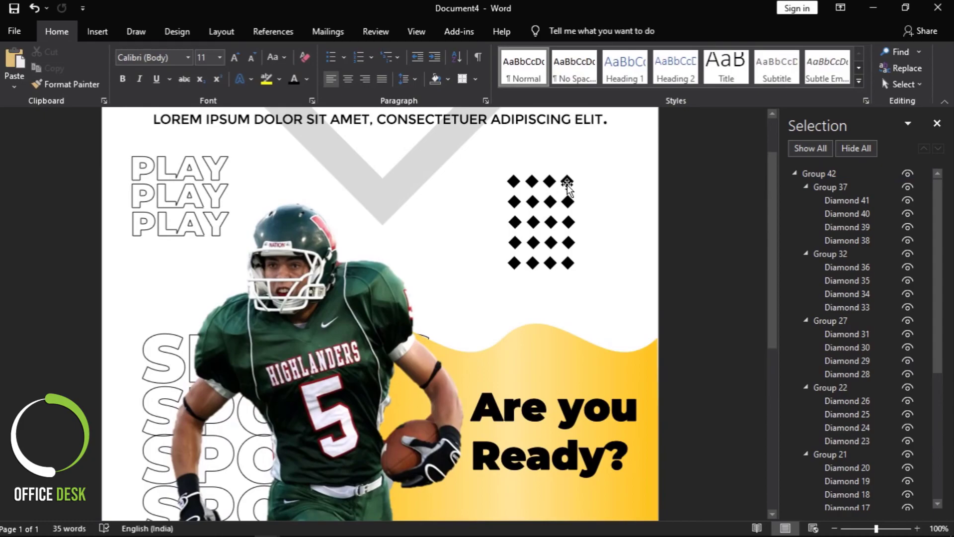
Step: Duplicate the diamond grid with Ctrl+C and Ctrl+V
{"action": "left_click_drag", "start_coordinate": [567, 179], "coordinate": [598, 199]}
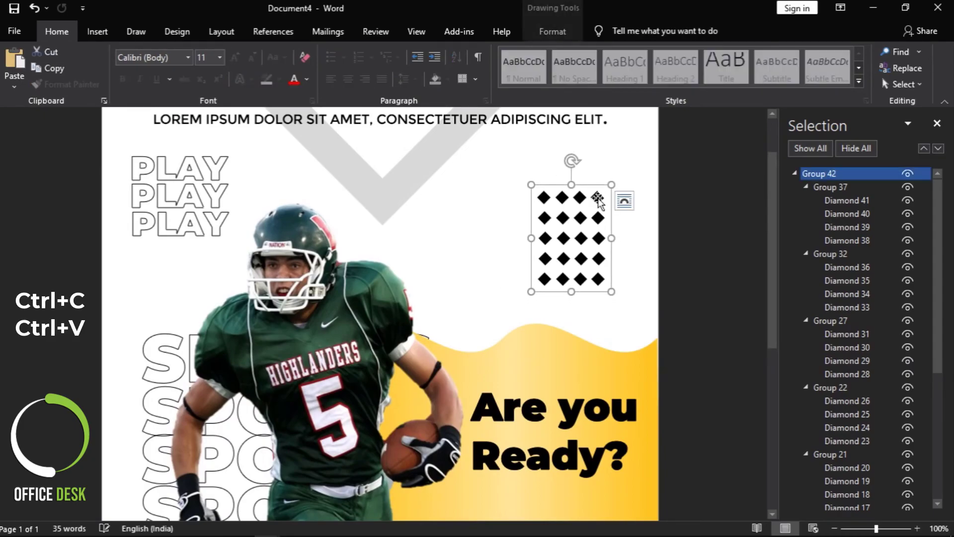
{"action": "key", "text": "ctrl+c"}
{"action": "key", "text": "ctrl+v"}
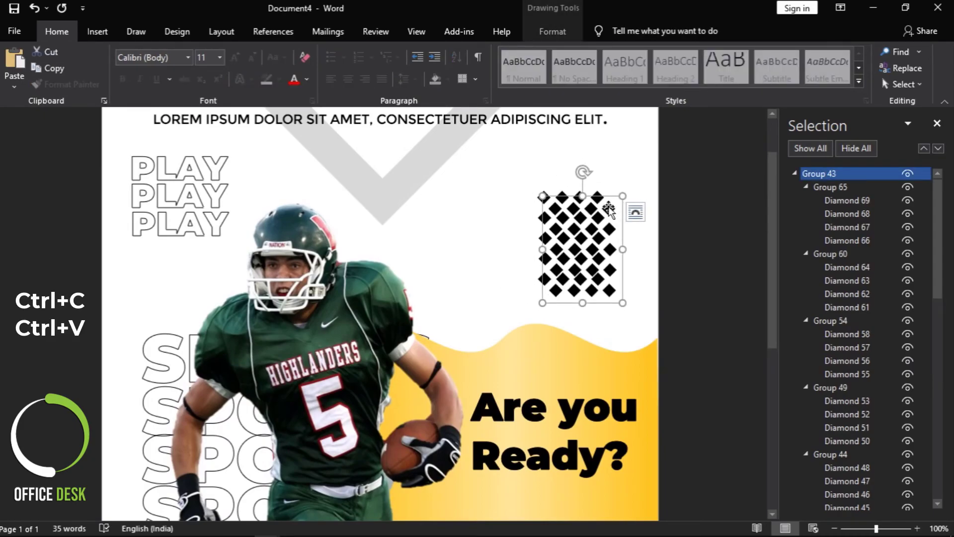
{"action": "left_click_drag", "start_coordinate": [608, 209], "coordinate": [519, 351]}
Step: Move the diamond grid copy to the poster's lower left, just above the green wave
{"action": "scroll", "coordinate": [514, 369], "scroll_direction": "down", "scroll_amount": 8}
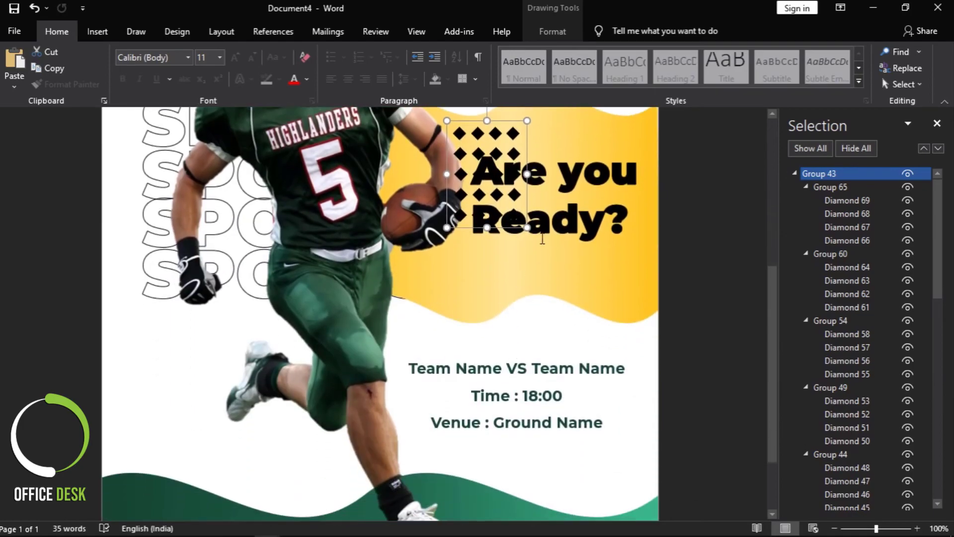
{"action": "left_click_drag", "start_coordinate": [526, 147], "coordinate": [201, 448]}
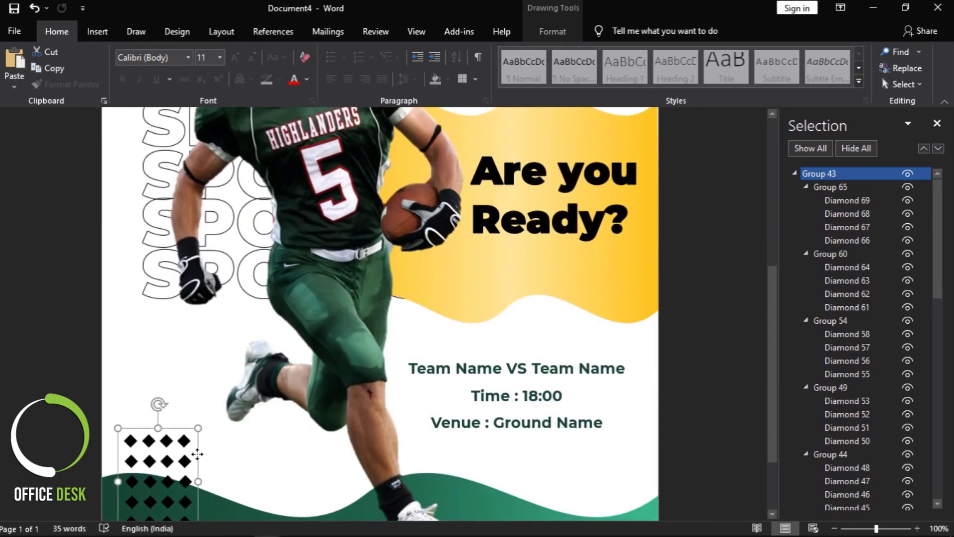
{"action": "scroll", "coordinate": [201, 447], "scroll_direction": "down", "scroll_amount": 1}
{"action": "scroll", "coordinate": [206, 443], "scroll_direction": "down", "scroll_amount": 2}
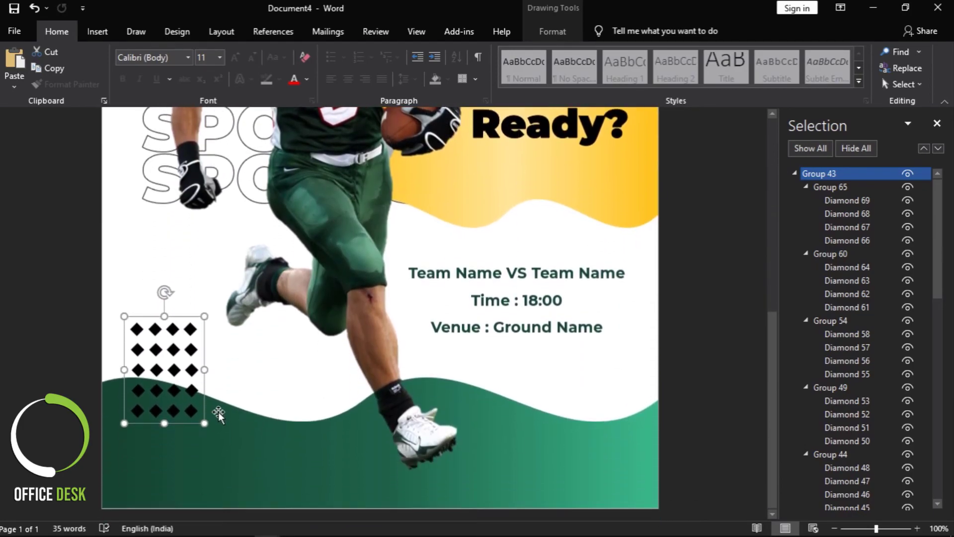
{"action": "left_click_drag", "start_coordinate": [210, 359], "coordinate": [219, 357]}
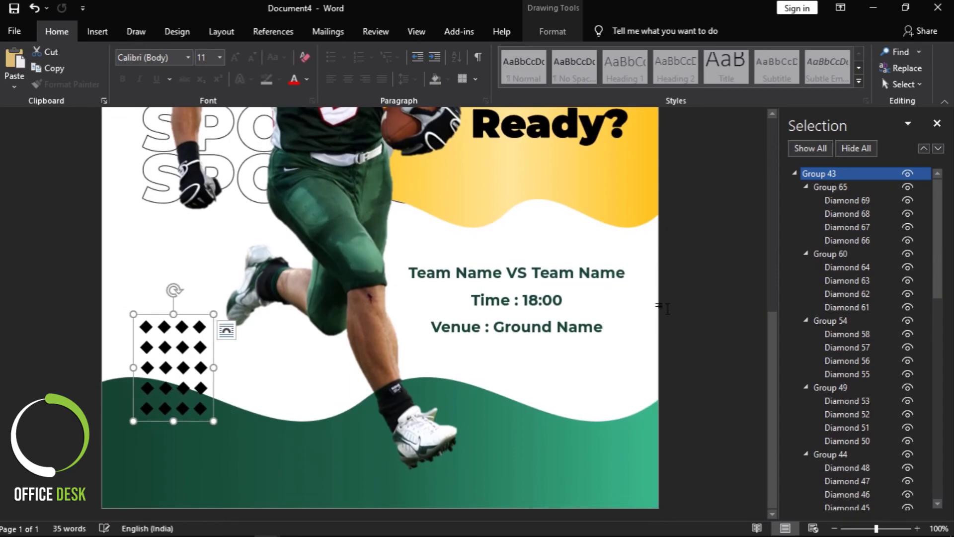
{"action": "left_click", "coordinate": [692, 305]}
{"action": "scroll", "coordinate": [691, 303], "scroll_direction": "down", "scroll_amount": 3}
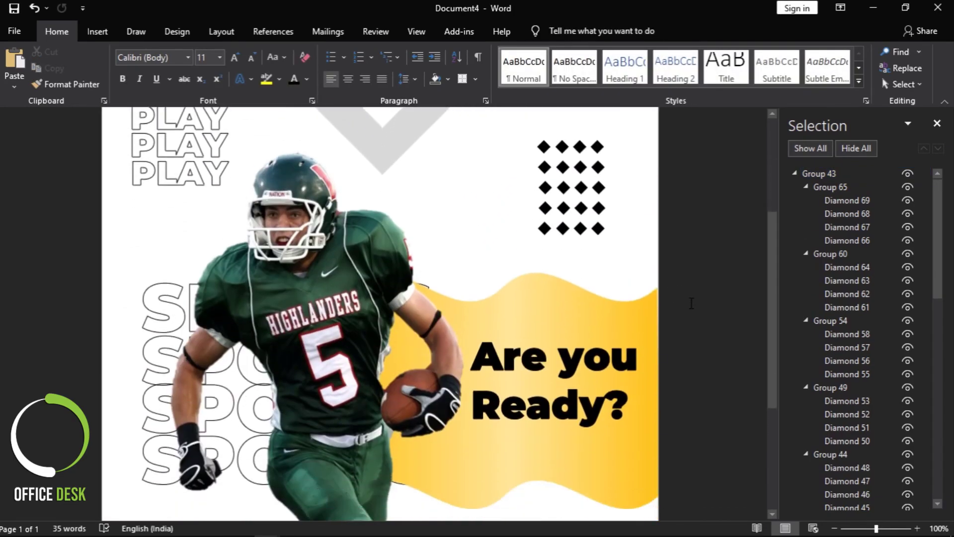
{"action": "scroll", "coordinate": [691, 303], "scroll_direction": "down", "scroll_amount": 4}
{"action": "scroll", "coordinate": [691, 303], "scroll_direction": "up", "scroll_amount": 6}
{"action": "scroll", "coordinate": [641, 305], "scroll_direction": "down", "scroll_amount": 3}
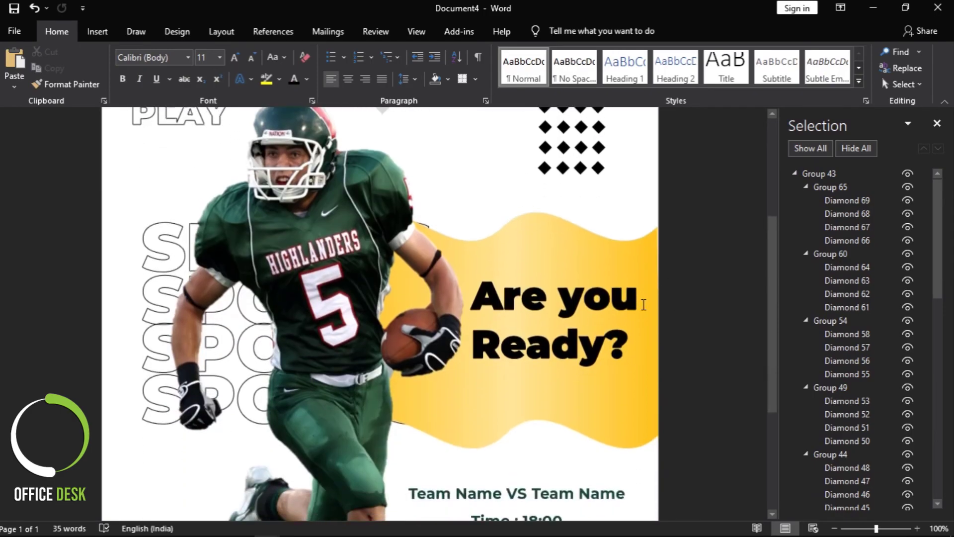
{"action": "scroll", "coordinate": [642, 304], "scroll_direction": "down", "scroll_amount": 4}
{"action": "scroll", "coordinate": [641, 304], "scroll_direction": "down", "scroll_amount": 1}
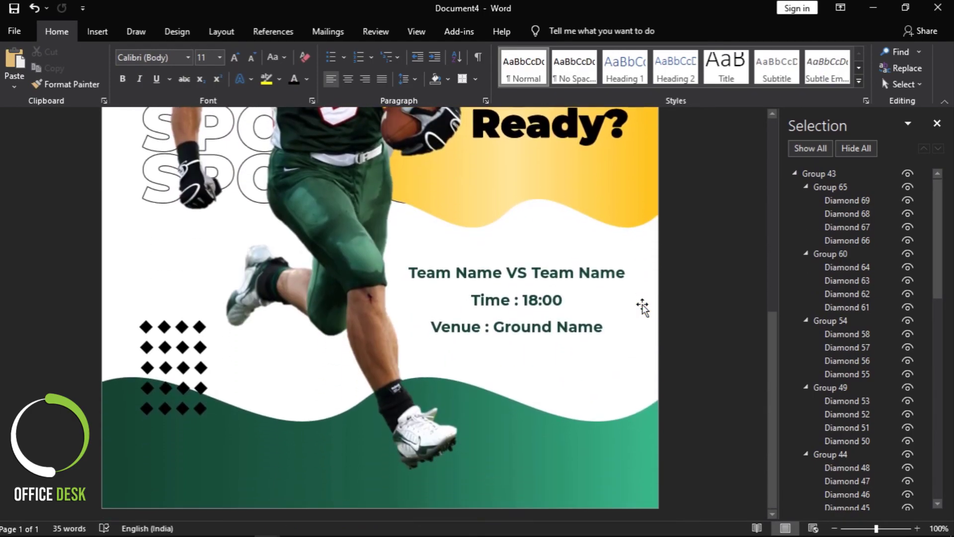
Step: Draw a rectangle at the bottom right of the page
{"action": "left_click", "coordinate": [100, 33]}
{"action": "left_click", "coordinate": [188, 52]}
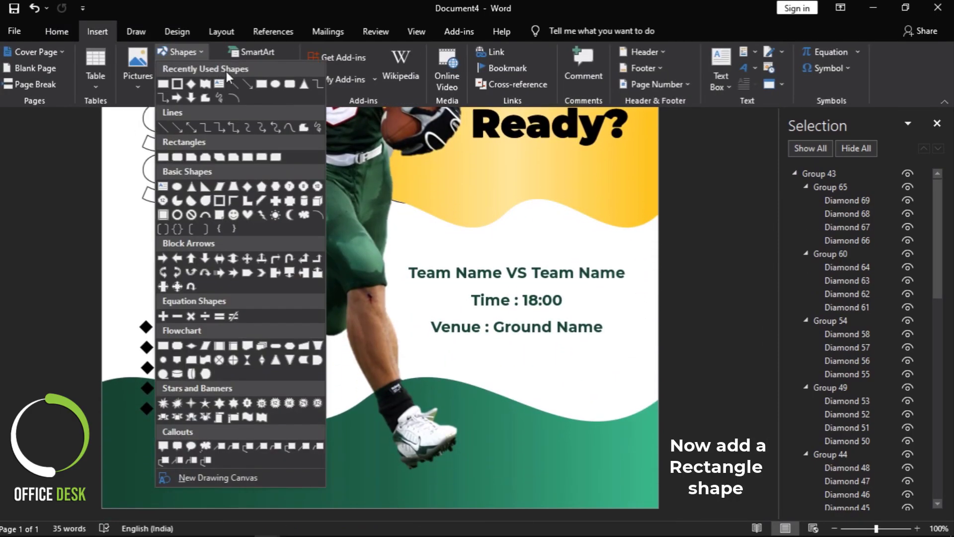
{"action": "left_click", "coordinate": [276, 84]}
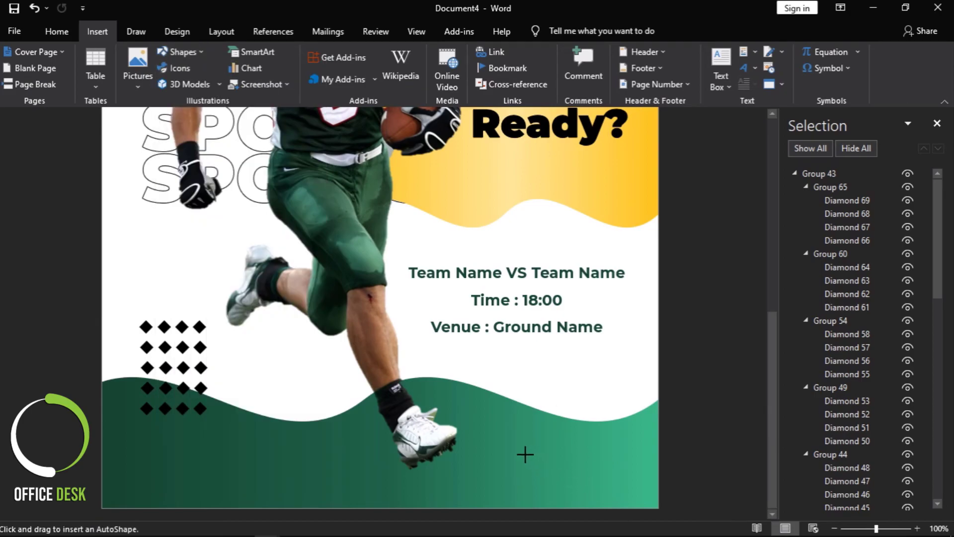
{"action": "left_click_drag", "start_coordinate": [525, 453], "coordinate": [639, 485]}
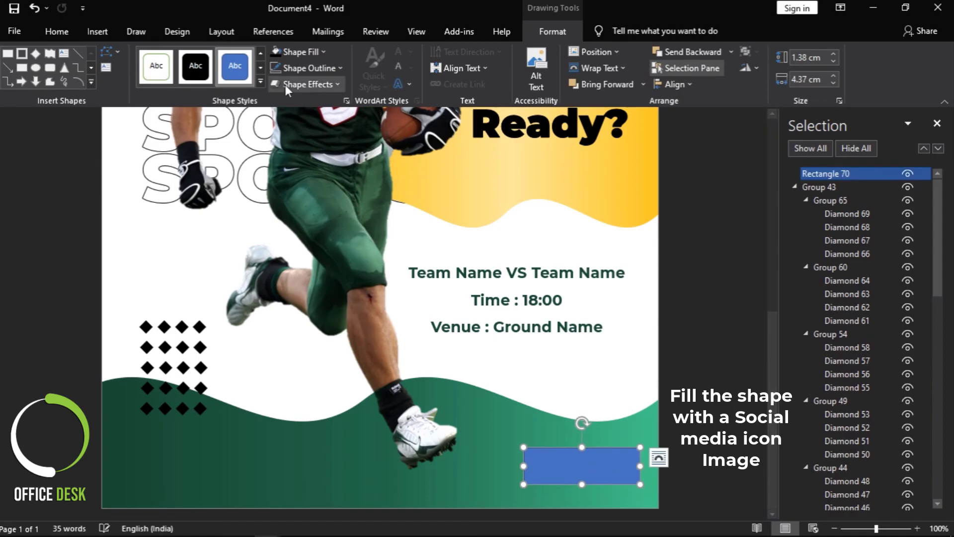
Step: Fill the rectangle with the social icons picture '2' and make it narrower
{"action": "left_click", "coordinate": [310, 50]}
{"action": "left_click", "coordinate": [321, 237]}
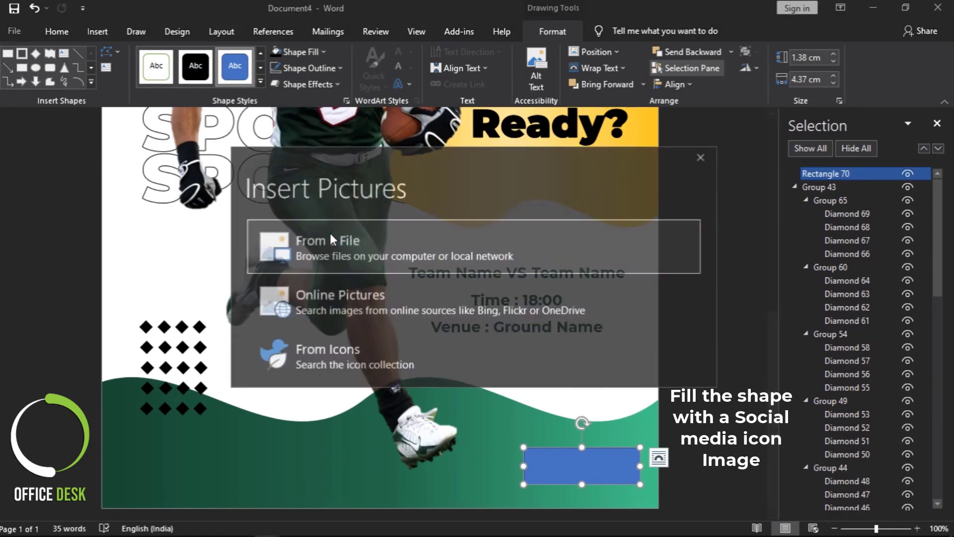
{"action": "left_click", "coordinate": [330, 234]}
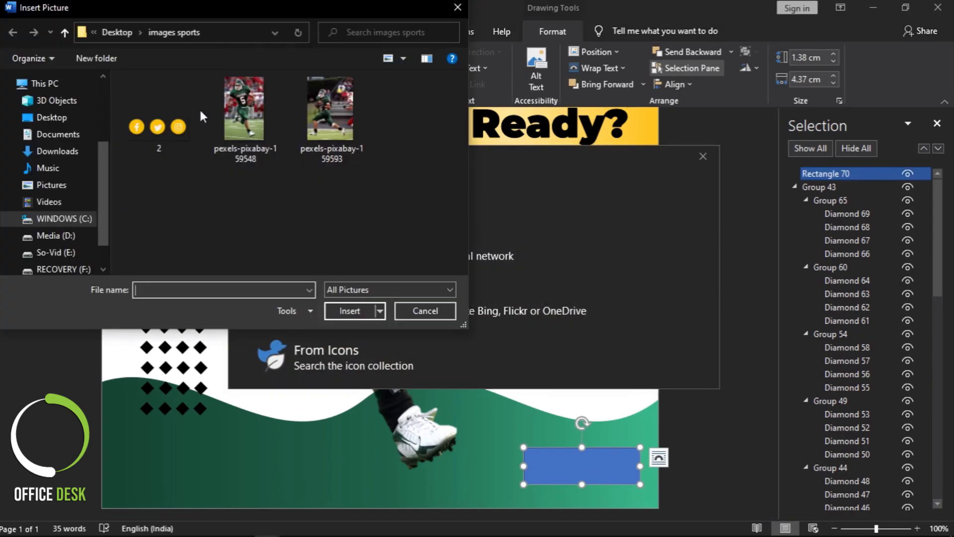
{"action": "left_click", "coordinate": [189, 117]}
{"action": "left_click", "coordinate": [350, 309]}
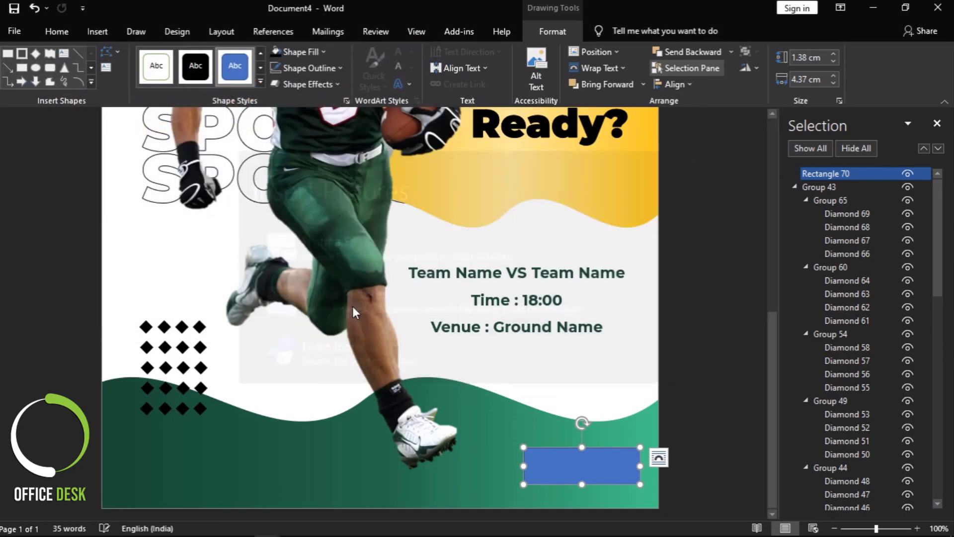
{"action": "left_click_drag", "start_coordinate": [640, 466], "coordinate": [616, 462]}
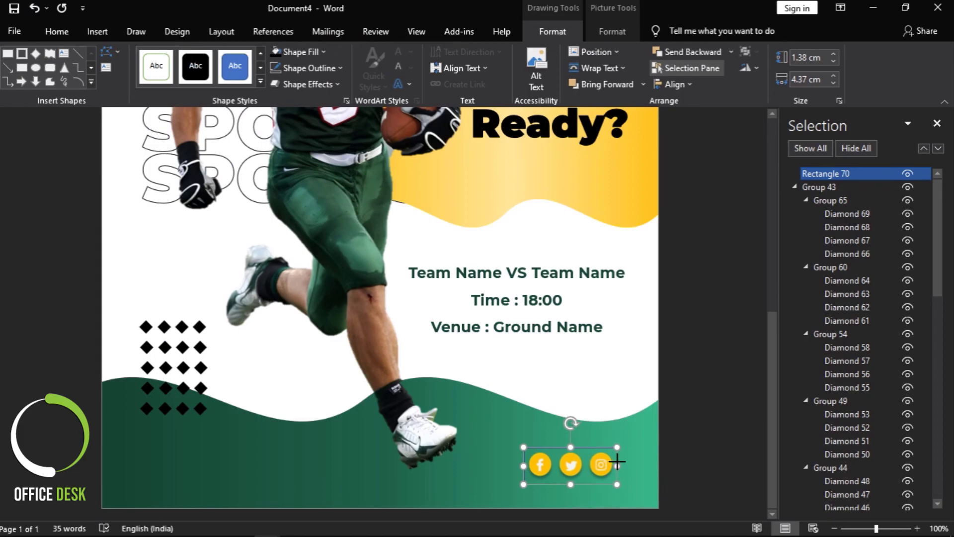
Step: Remove the icons box outline and shift it slightly right
{"action": "left_click", "coordinate": [308, 69]}
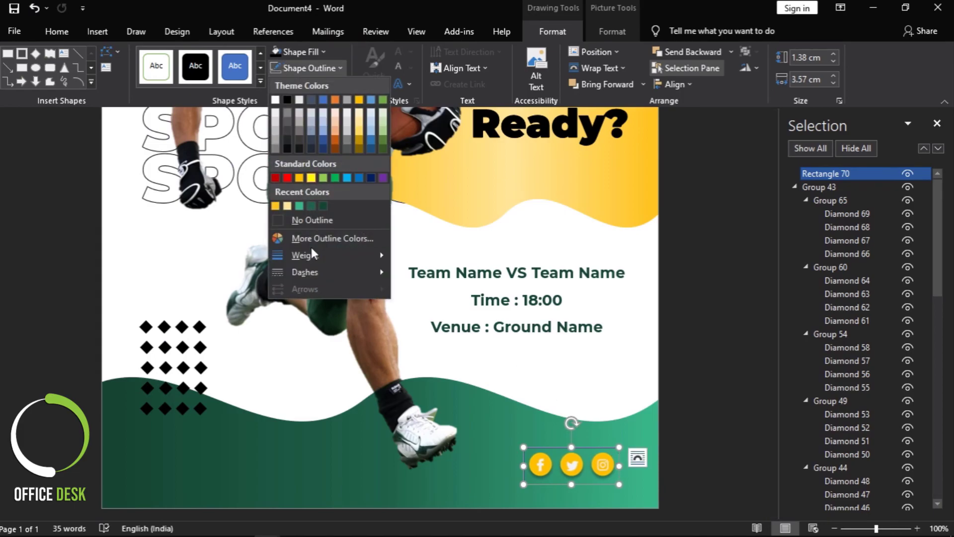
{"action": "left_click", "coordinate": [308, 219]}
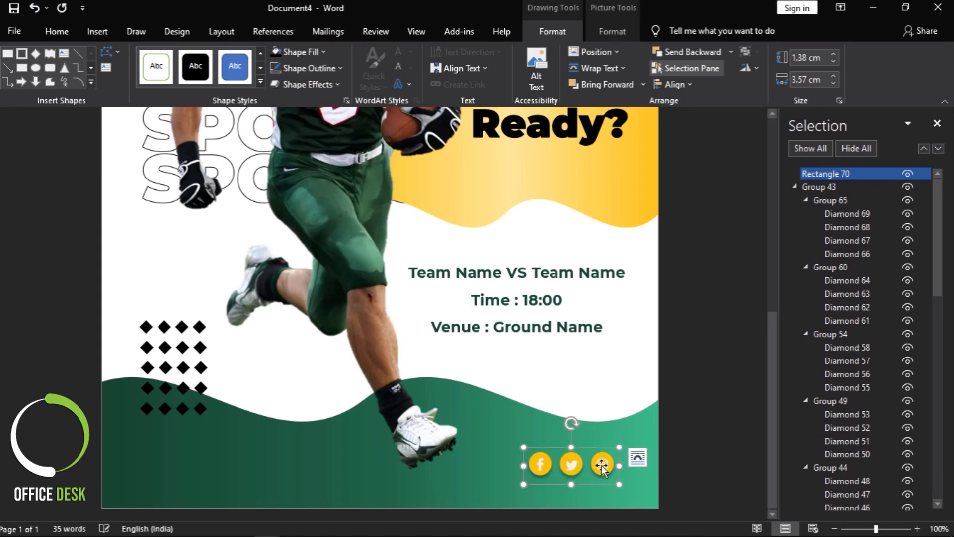
{"action": "left_click_drag", "start_coordinate": [602, 467], "coordinate": [610, 465]}
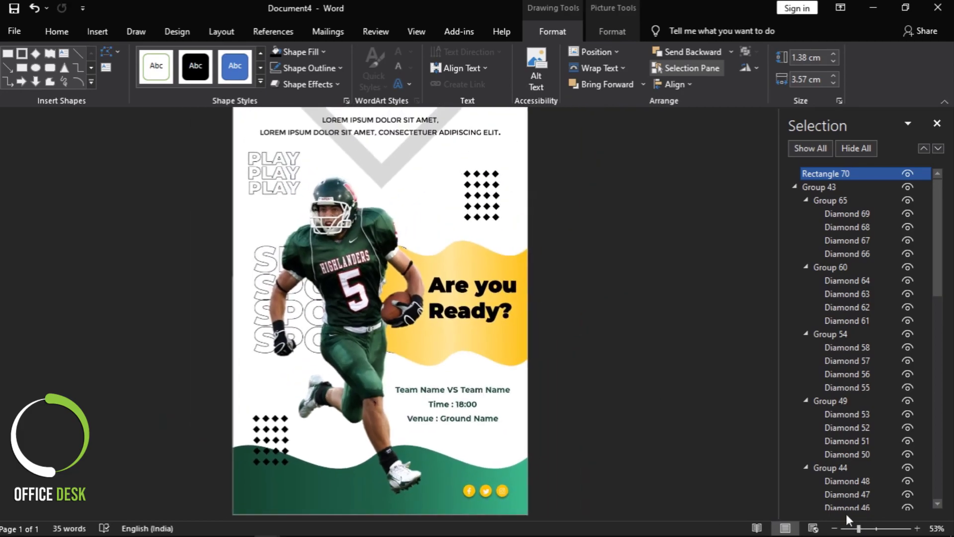
Step: Zoom out to 53% and resize the social icons box into the bottom-right corner
{"action": "left_click", "coordinate": [858, 528]}
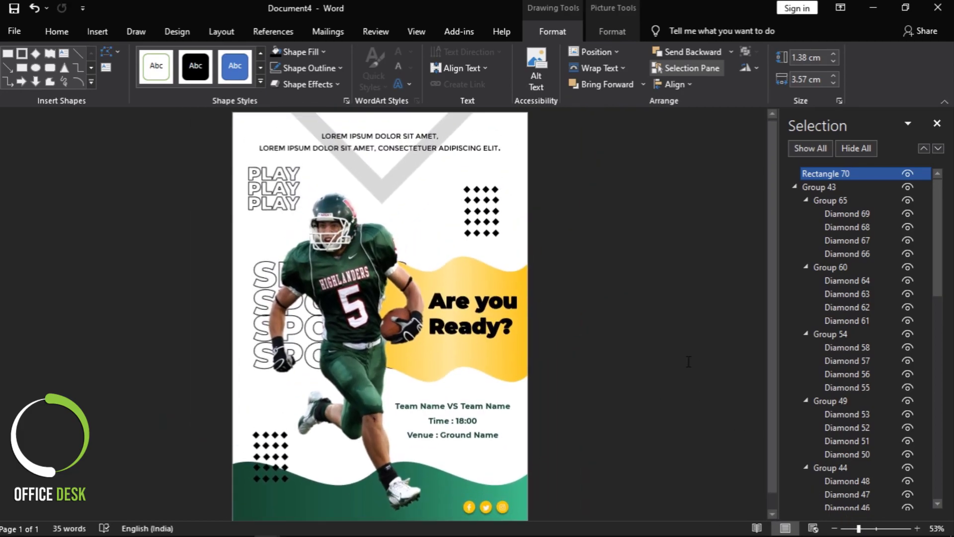
{"action": "left_click", "coordinate": [688, 362]}
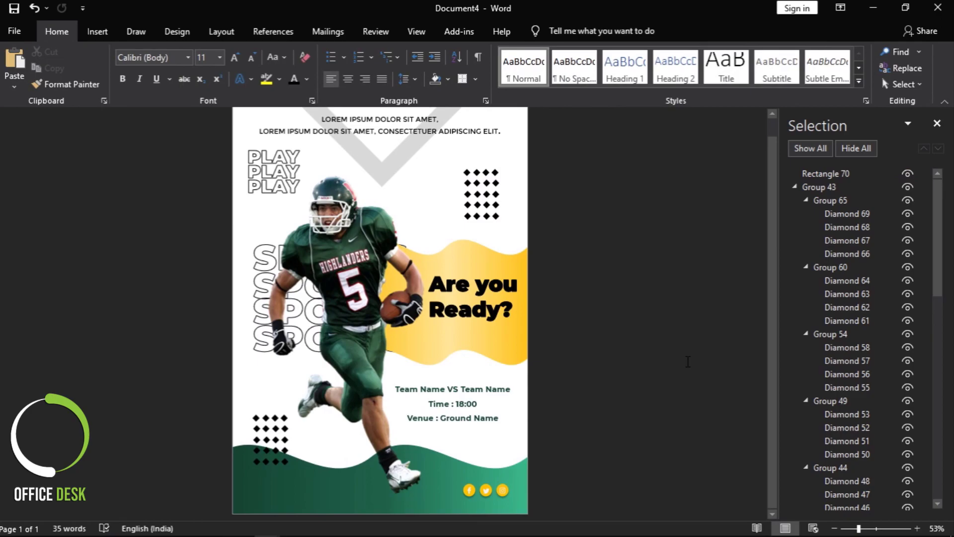
{"action": "left_click", "coordinate": [503, 489]}
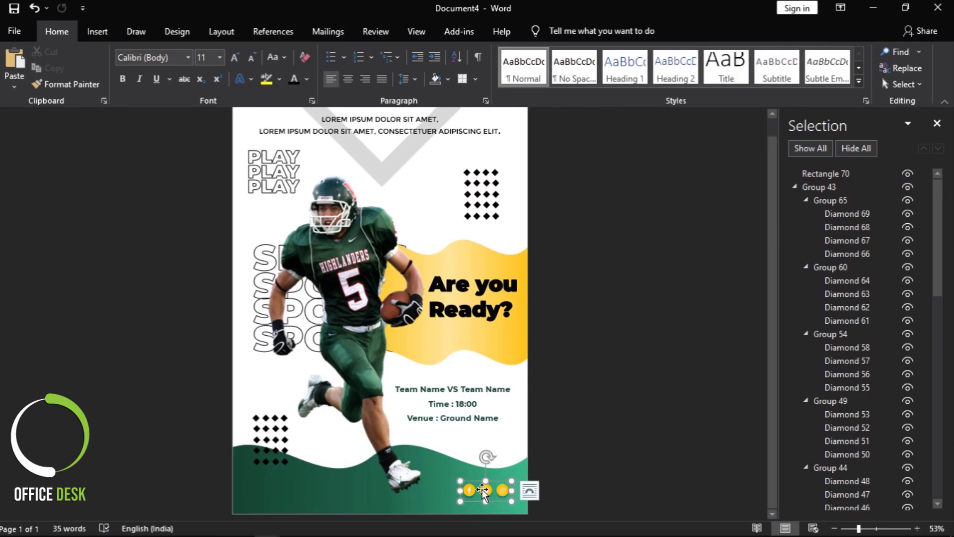
{"action": "left_click_drag", "start_coordinate": [461, 479], "coordinate": [455, 470]}
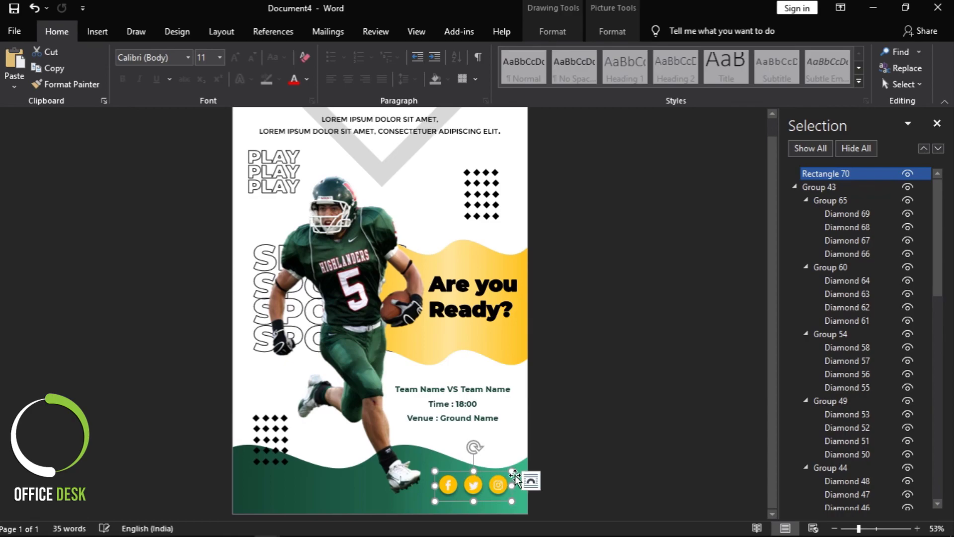
{"action": "left_click_drag", "start_coordinate": [513, 472], "coordinate": [488, 474]}
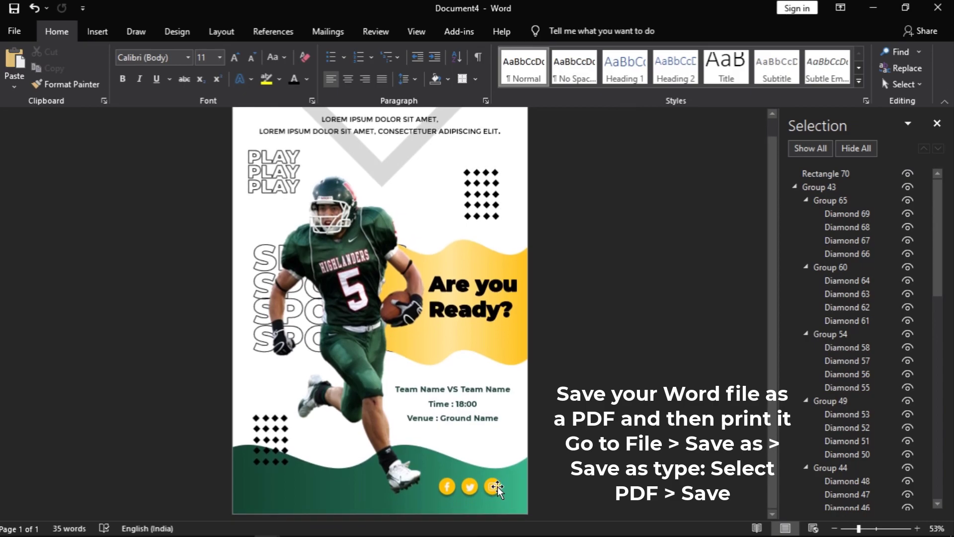
{"action": "left_click_drag", "start_coordinate": [504, 486], "coordinate": [499, 489]}
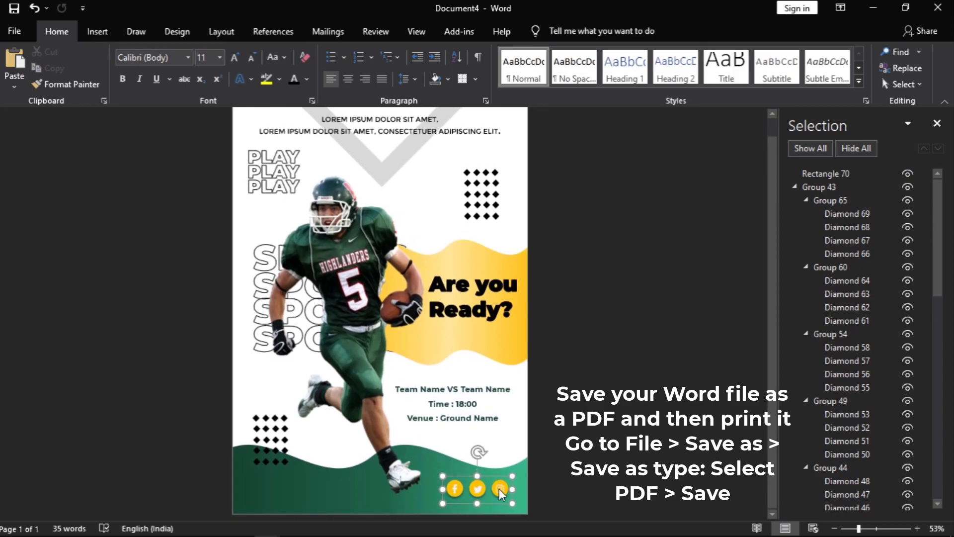
{"action": "left_click", "coordinate": [623, 389]}
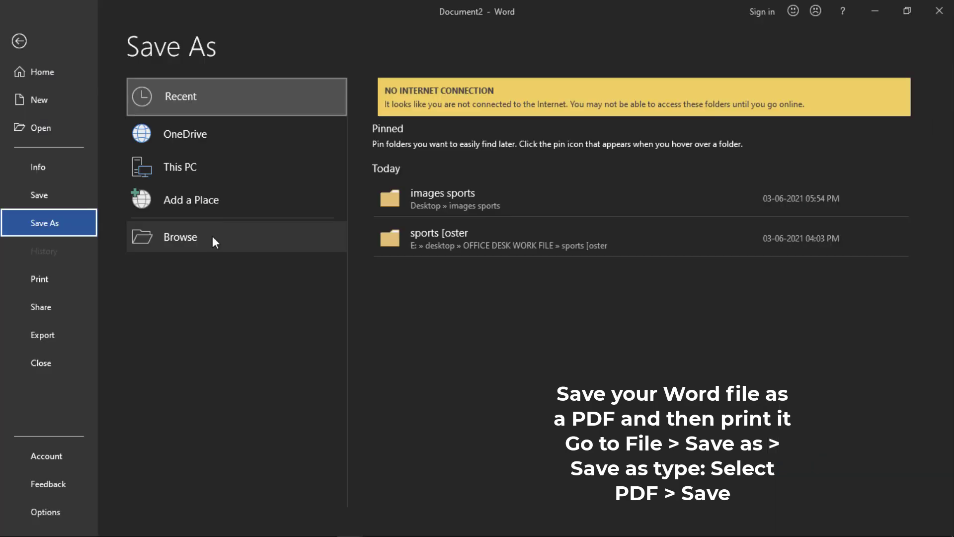
Step: Open the Save As dialog and set the file type to PDF for Doc2
{"action": "left_click", "coordinate": [212, 236]}
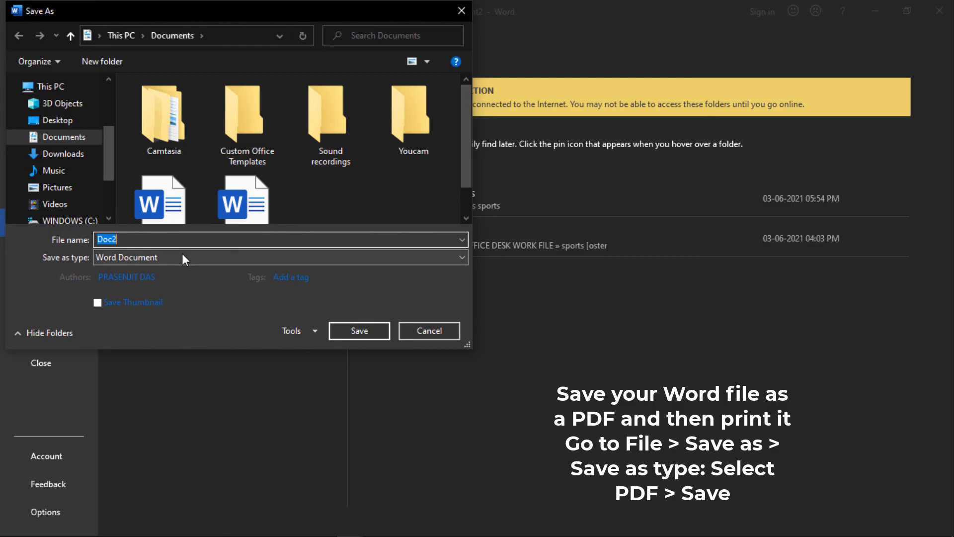
{"action": "left_click", "coordinate": [182, 257]}
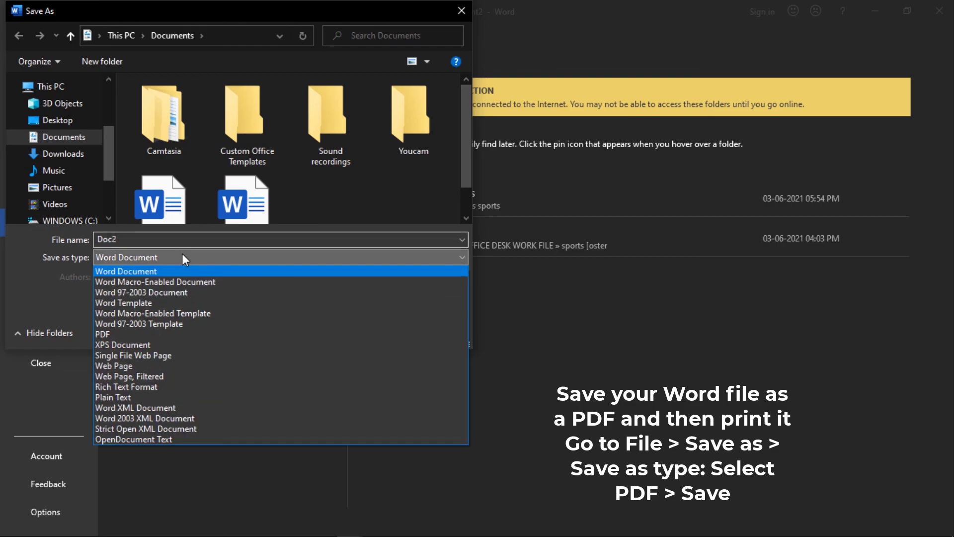
{"action": "left_click", "coordinate": [165, 334]}
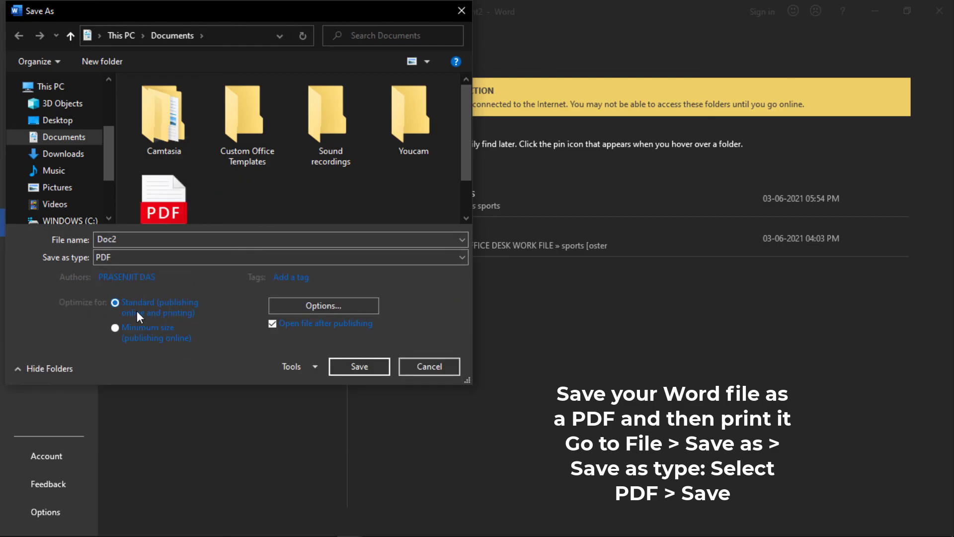